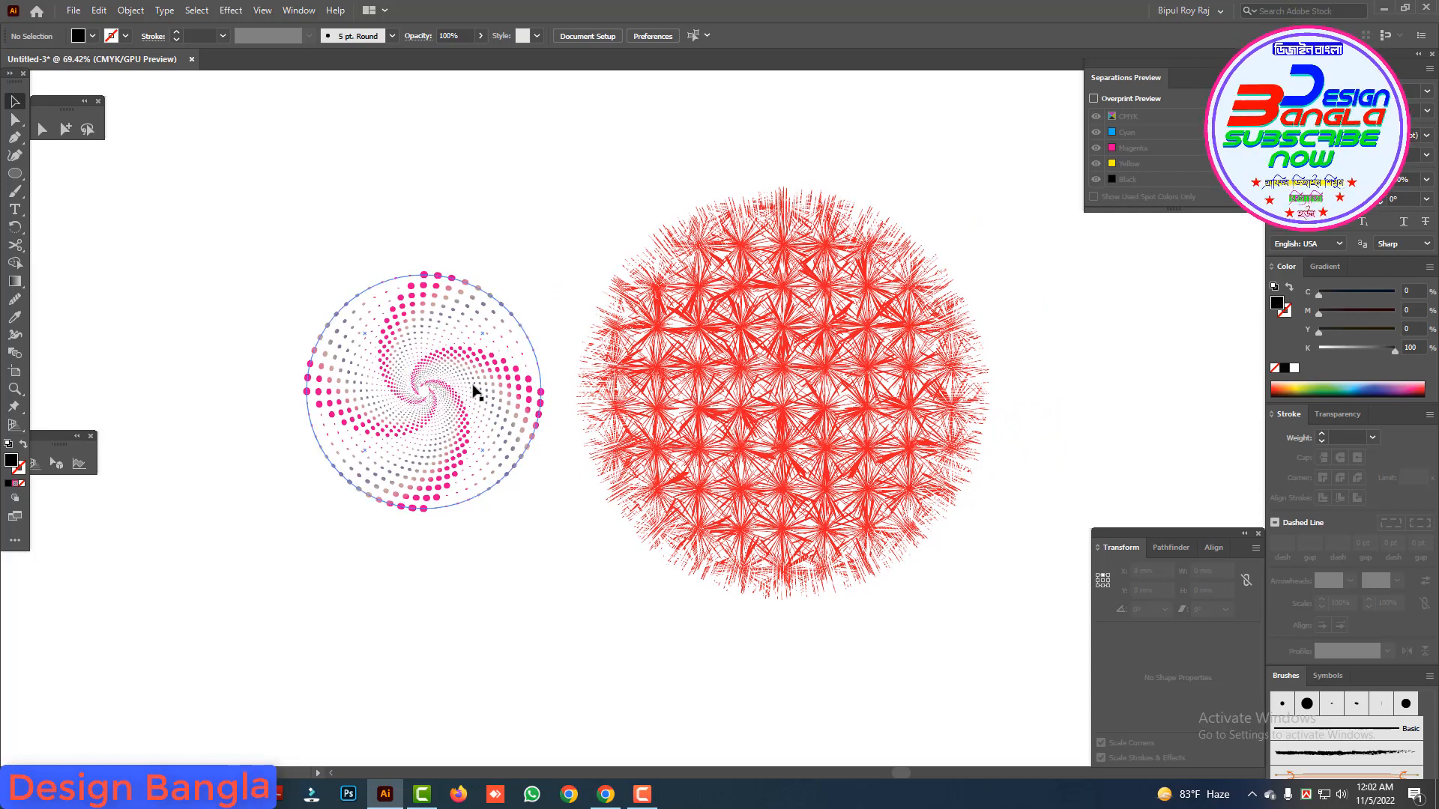
# Step: Enlarge the dotted spiral artwork to nearly the diameter of the red burst circle beside it
pyautogui.click(475, 392)
pyautogui.click(714, 258)
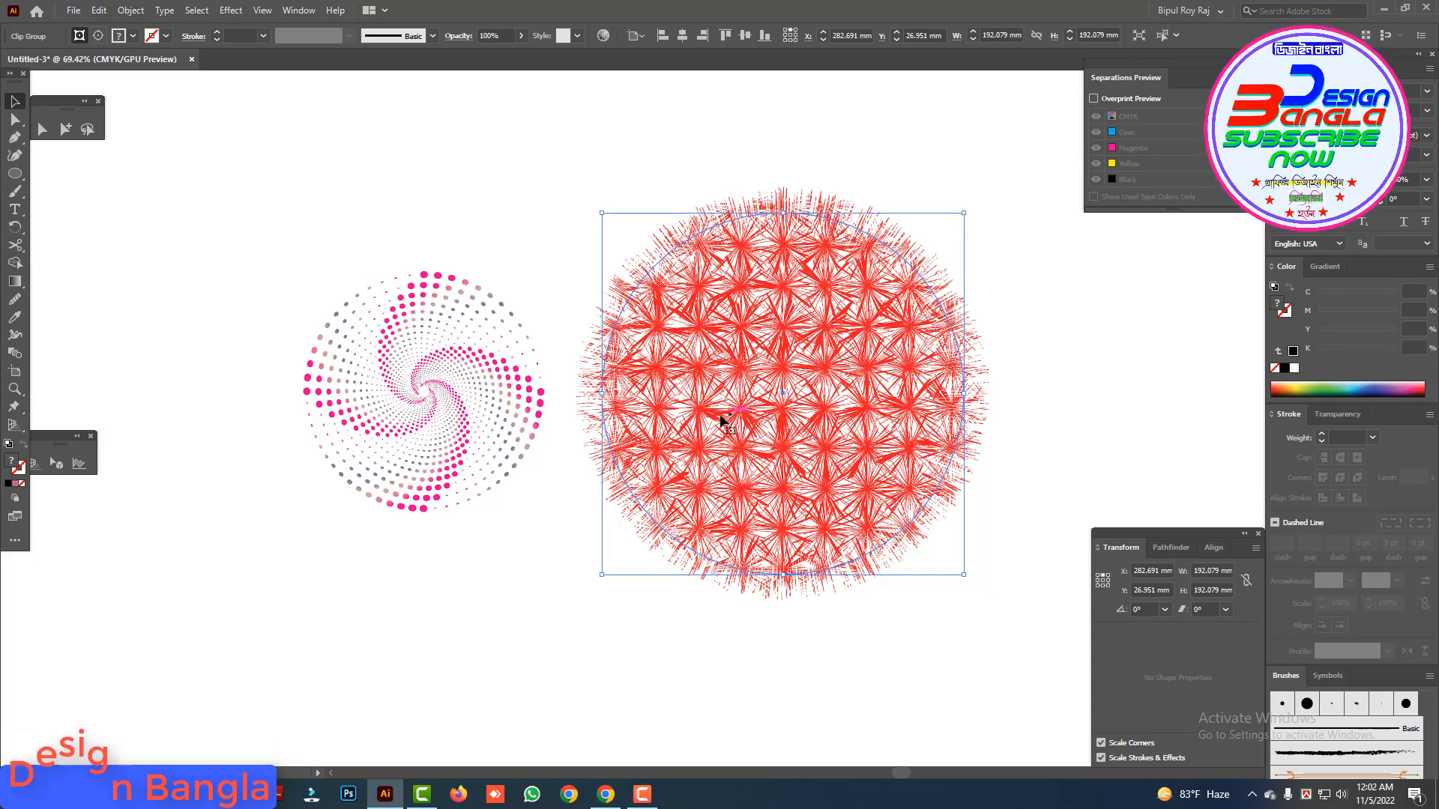
pyautogui.press('z')
pyautogui.keyDown('ctrl'); pyautogui.keyDown('alt'); pyautogui.click(741, 472); pyautogui.keyUp('alt'); pyautogui.keyUp('ctrl')
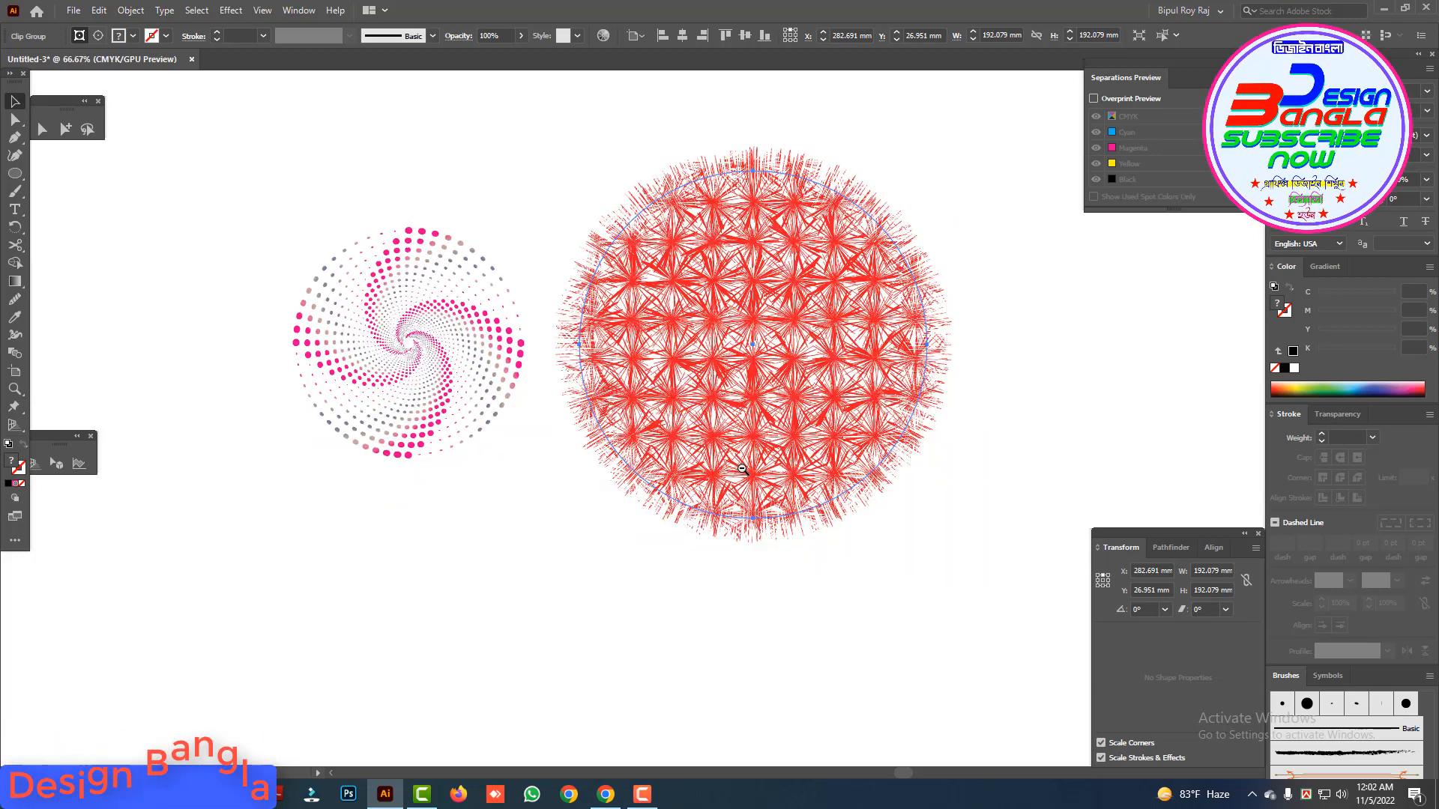
pyautogui.keyDown('ctrl'); pyautogui.keyDown('alt'); pyautogui.click(741, 472); pyautogui.keyUp('alt'); pyautogui.keyUp('ctrl')
pyautogui.click(486, 318)
pyautogui.moveTo(547, 328); pyautogui.dragTo(587, 389)
pyautogui.keyDown('ctrl'); pyautogui.keyDown('alt'); pyautogui.click(665, 380); pyautogui.keyUp('alt'); pyautogui.keyUp('ctrl')
# Step: Move the dotted spiral and the red burst circle up together to leave empty canvas below them, and deselect them
pyautogui.moveTo(806, 505); pyautogui.dragTo(441, 344)
pyautogui.moveTo(768, 398); pyautogui.dragTo(773, 218)
pyautogui.moveTo(869, 389); pyautogui.dragTo(867, 385)
pyautogui.click(867, 385)
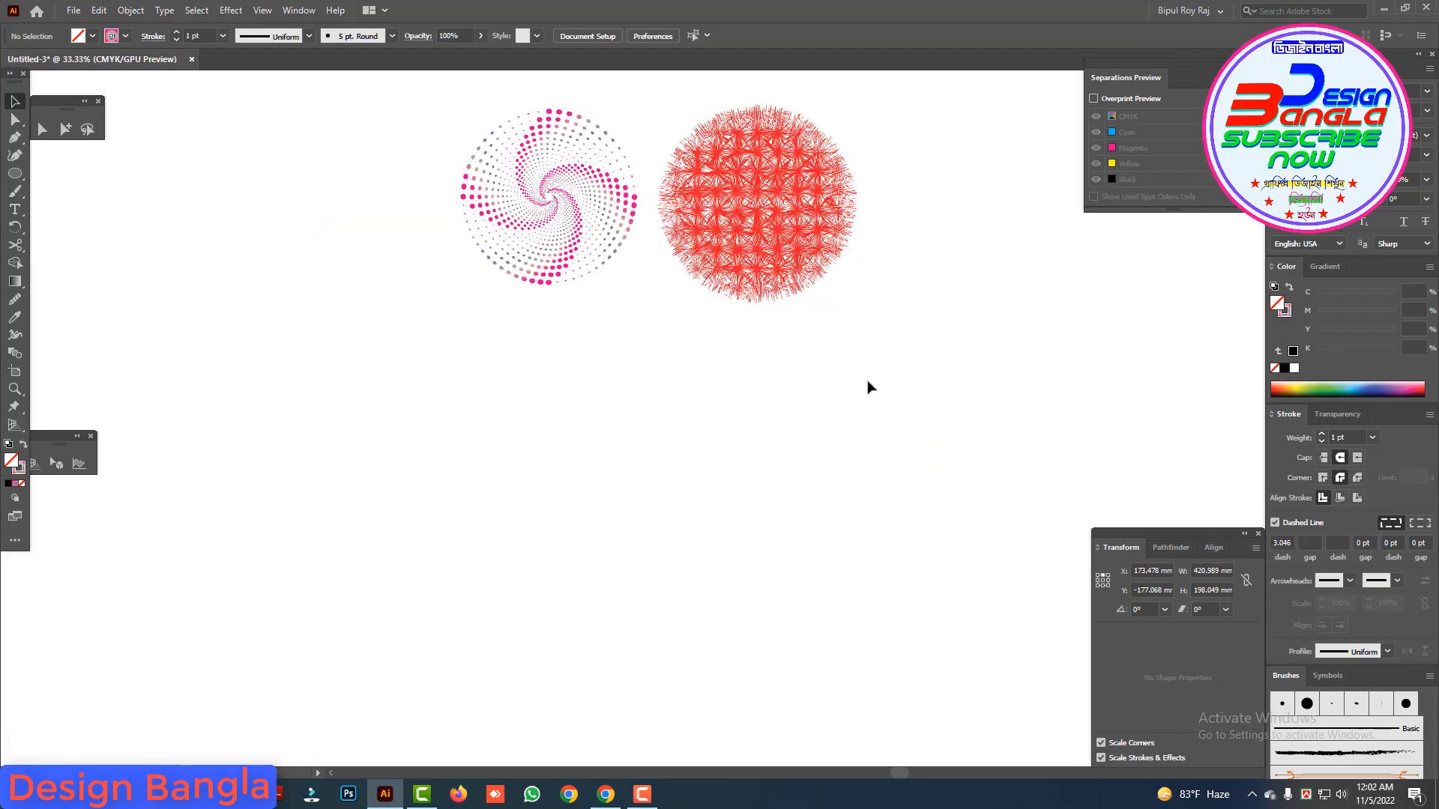
# Step: Draw a circle about 306 mm in diameter in the empty area below the two artworks
pyautogui.click(17, 174)
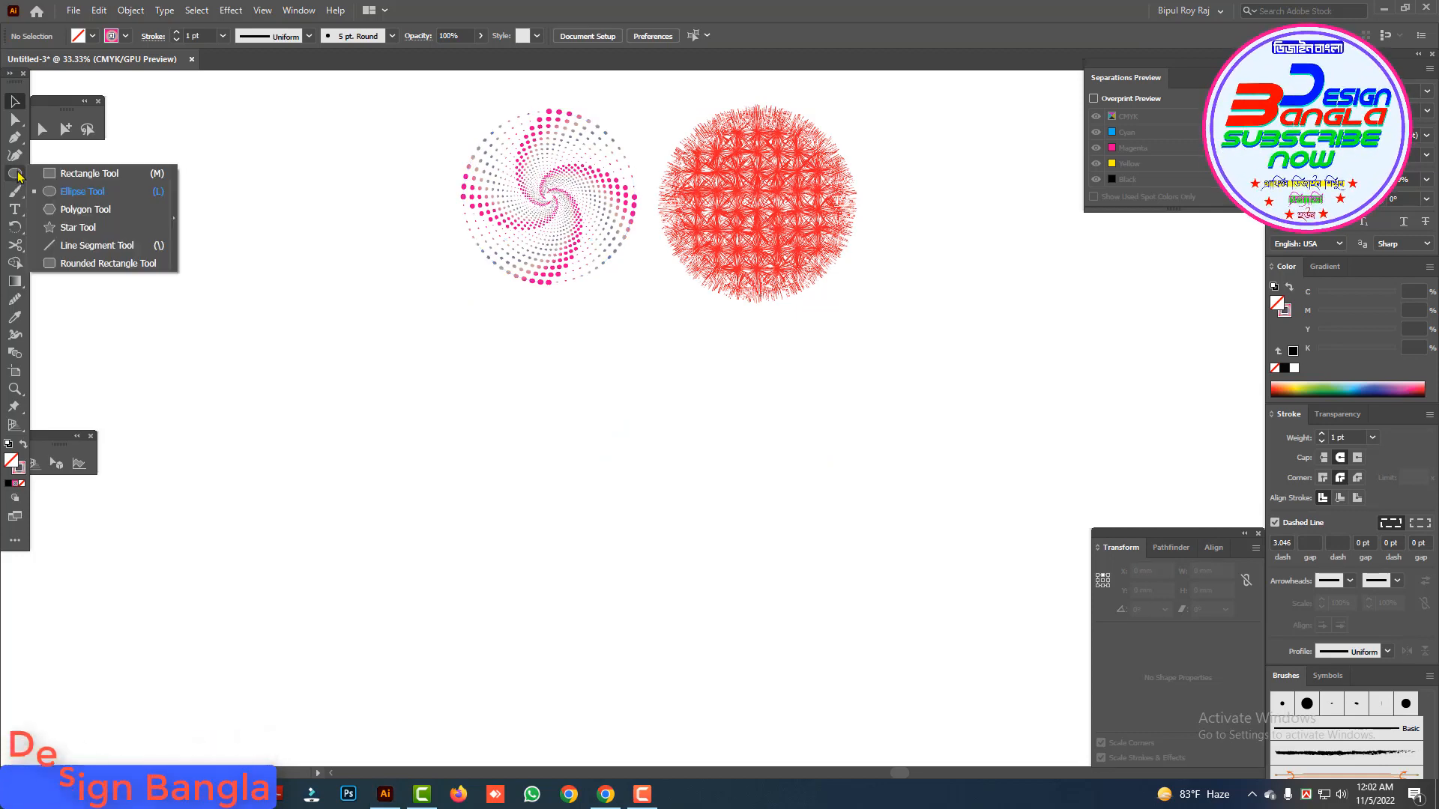
pyautogui.click(74, 192)
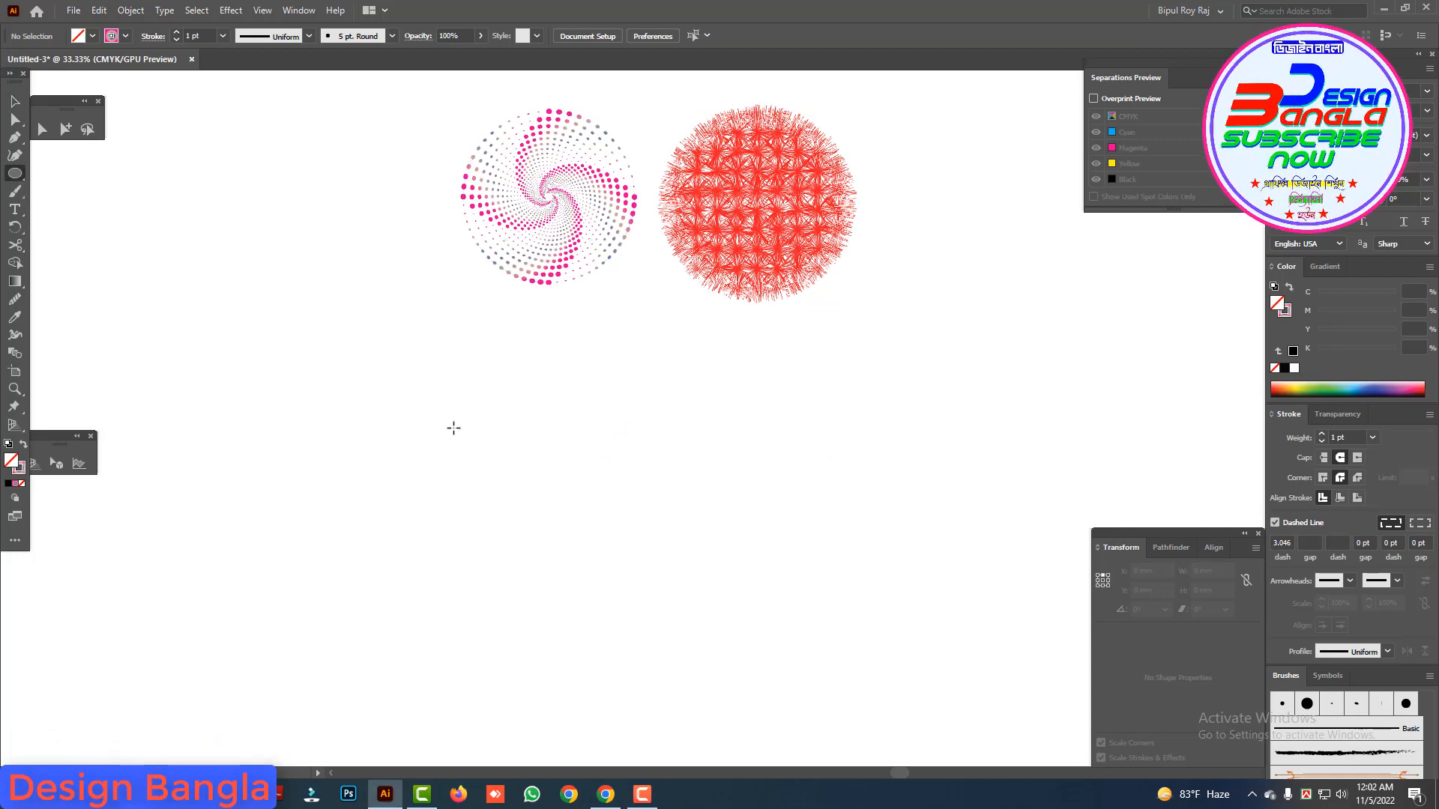
pyautogui.moveTo(642, 483); pyautogui.dragTo(793, 547)
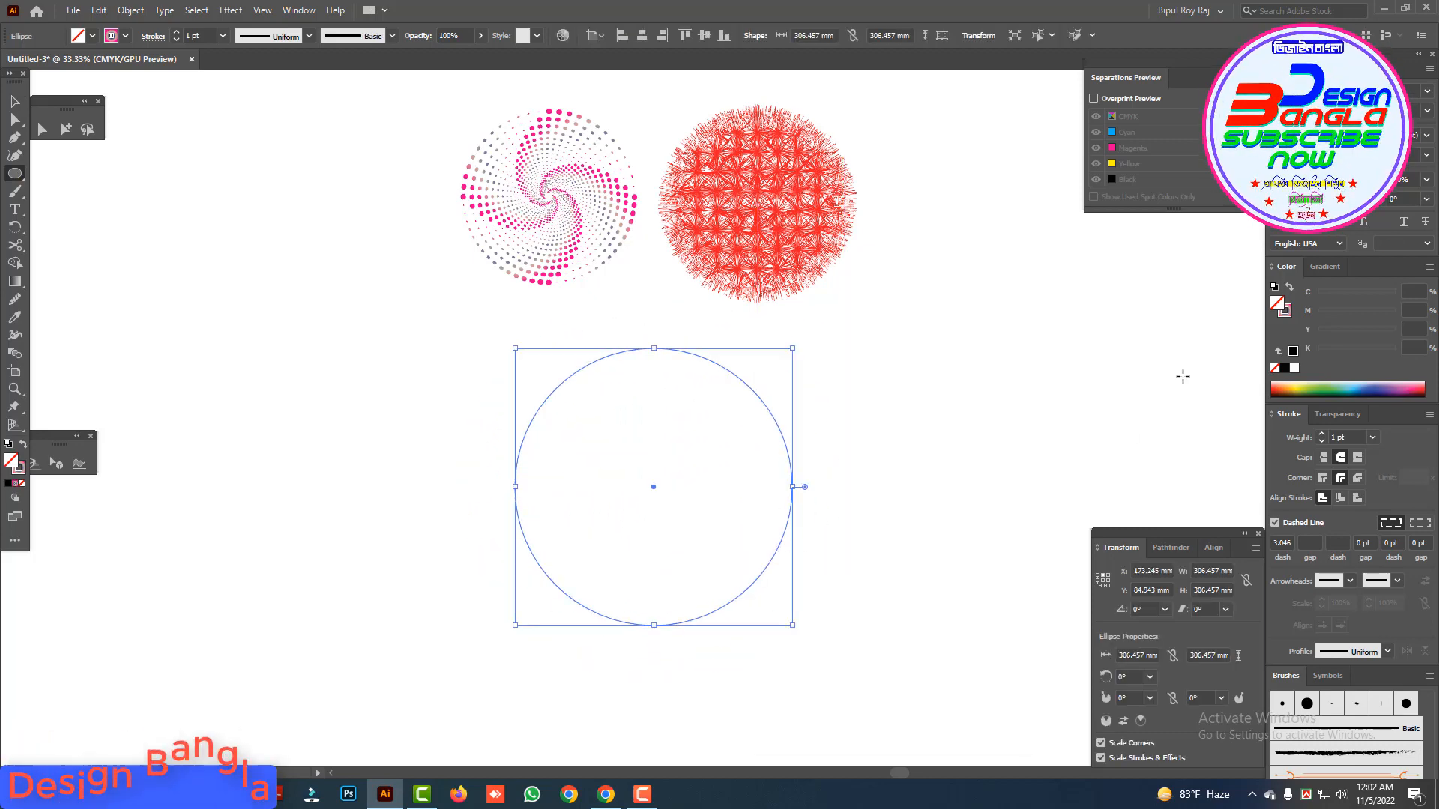
# Step: Set the new circle's stroke weight to 10 pt and turn off its dashed line
pyautogui.click(1287, 313)
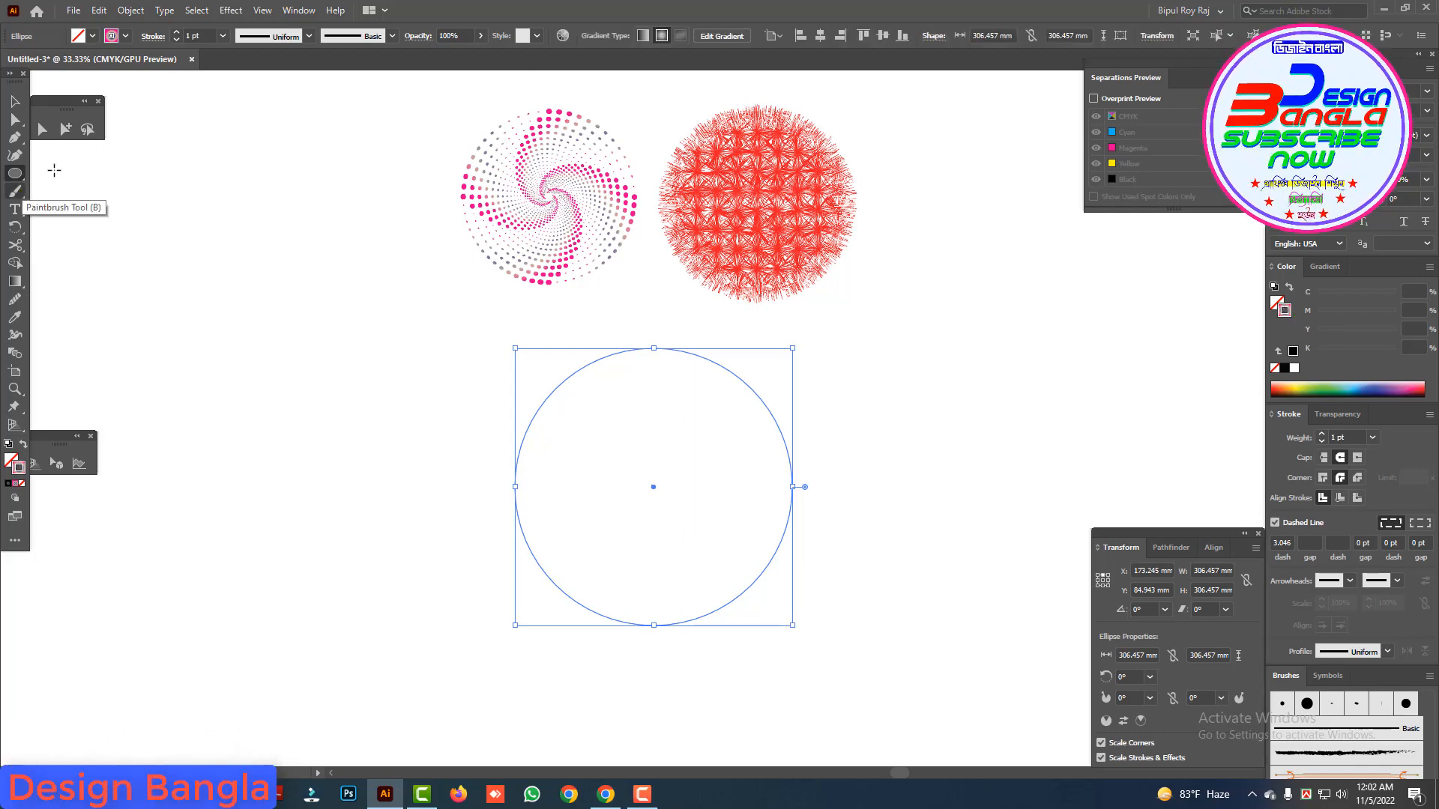
pyautogui.click(203, 35)
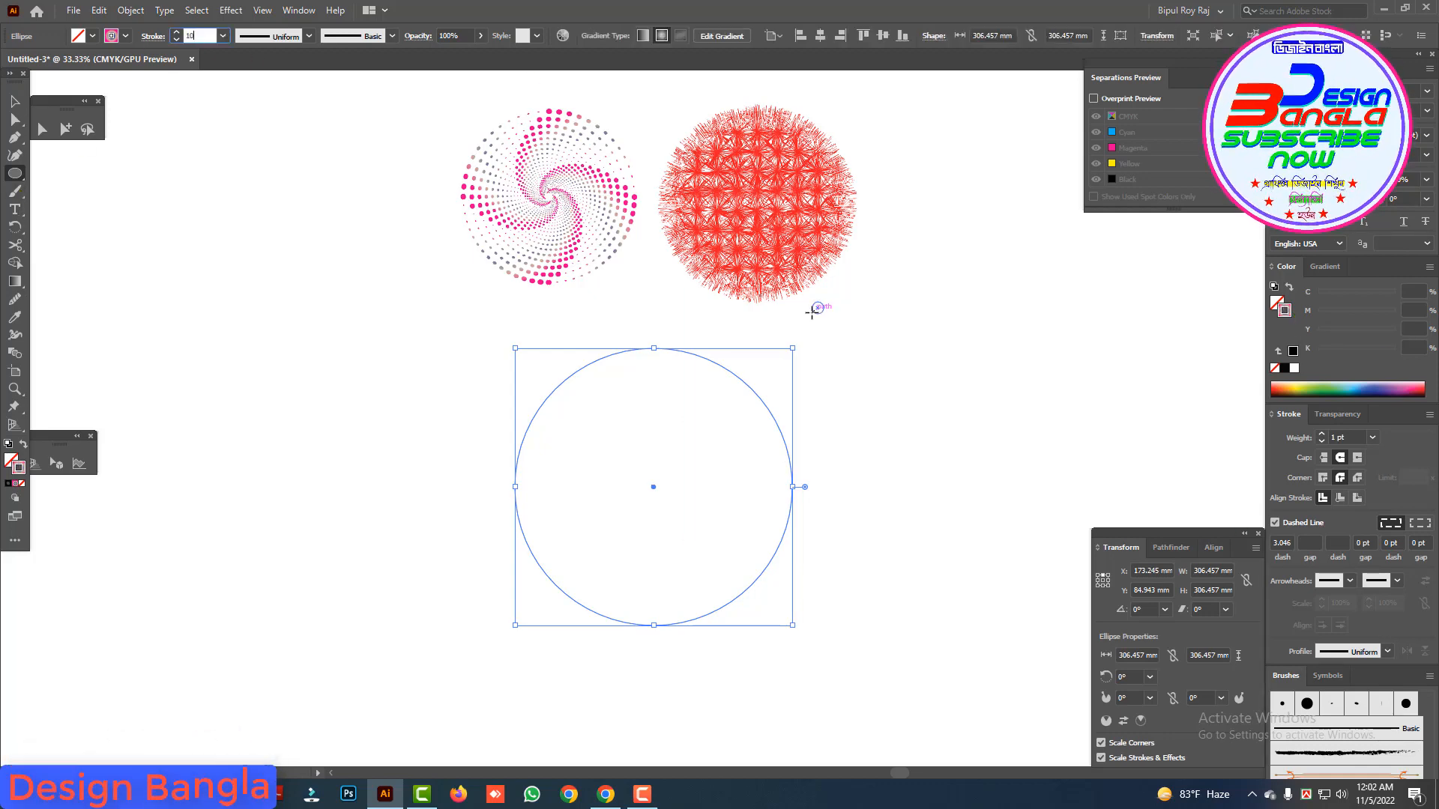
pyautogui.press('Return')
pyautogui.hotkey('ctrl', '+')
pyautogui.moveTo(734, 545); pyautogui.dragTo(707, 469)
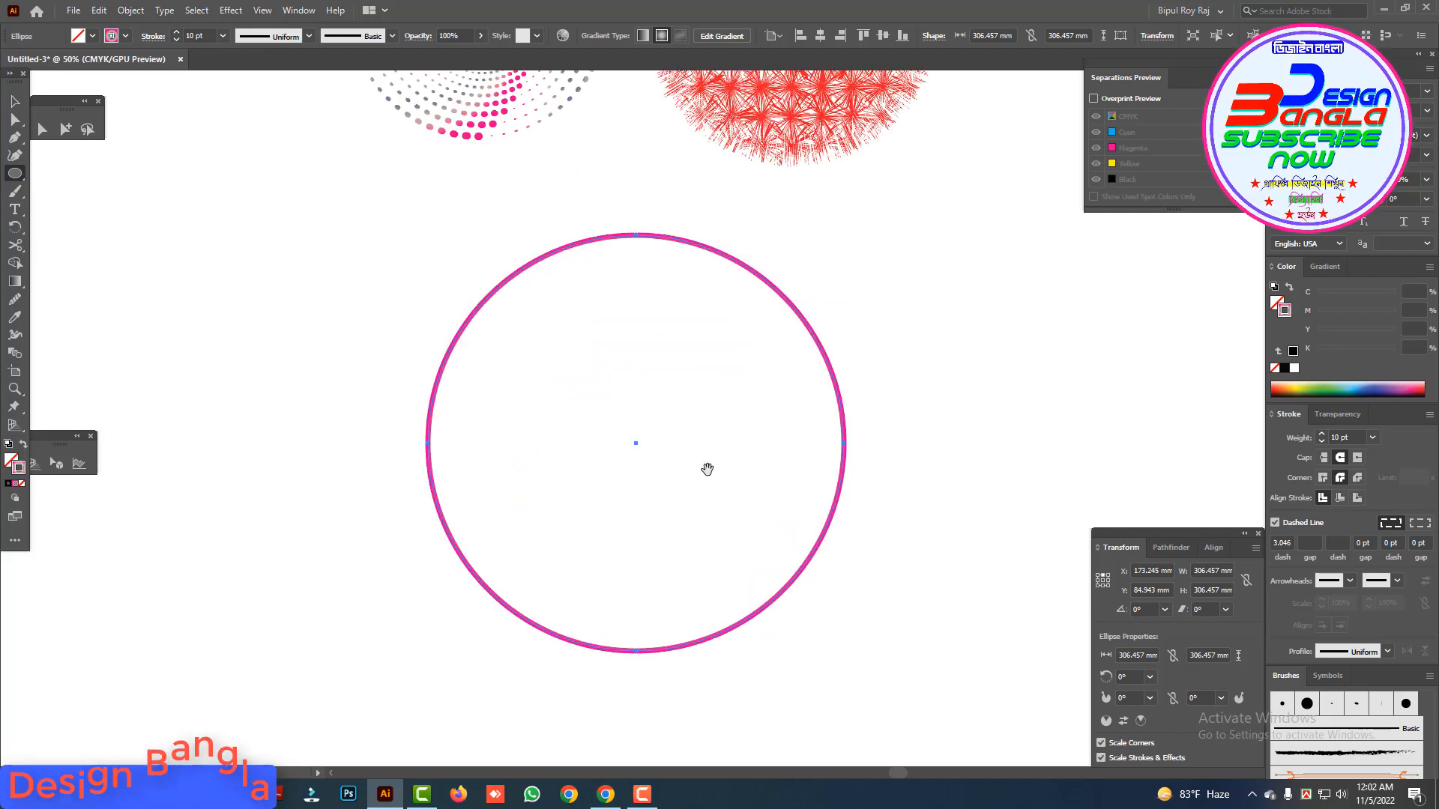
pyautogui.click(1275, 522)
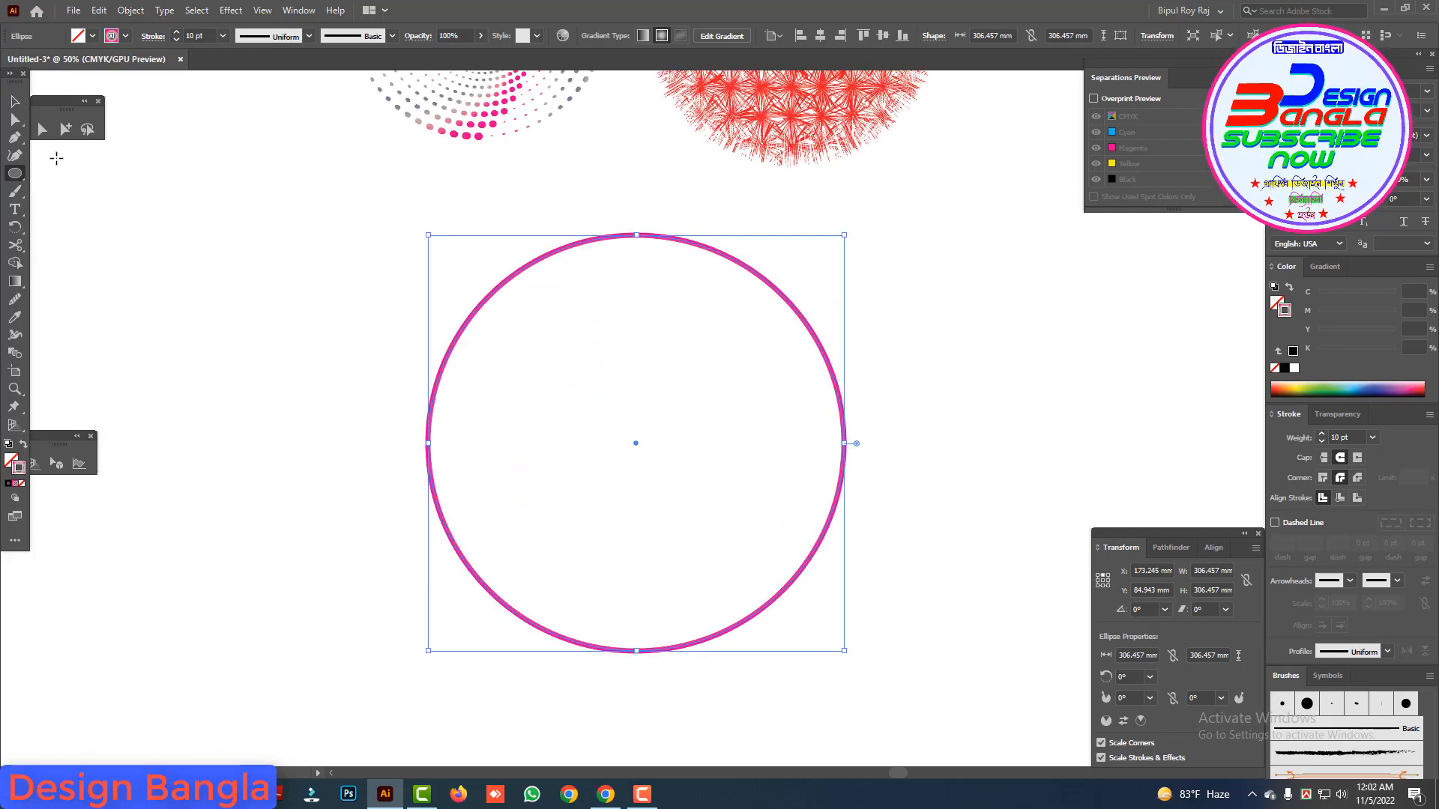
# Step: Add an orange colour stop between the dark blue and beige stops of the circle's stroke gradient
pyautogui.click(19, 103)
pyautogui.moveTo(419, 327); pyautogui.dragTo(831, 515)
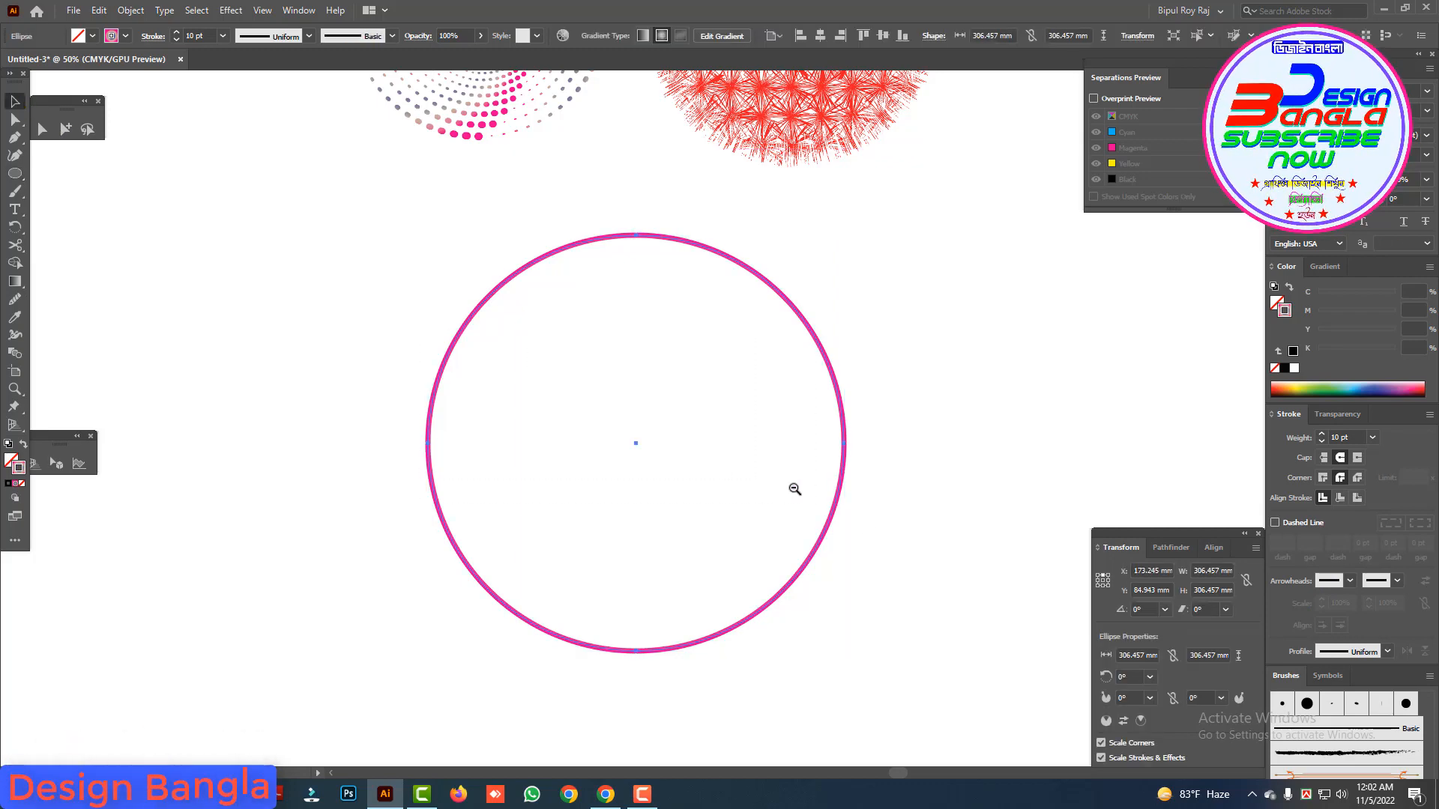
pyautogui.hotkey('ctrl', '-')
pyautogui.hotkey('ctrl', '-')
pyautogui.moveTo(750, 541); pyautogui.dragTo(704, 491)
pyautogui.hotkey('ctrl', '+')
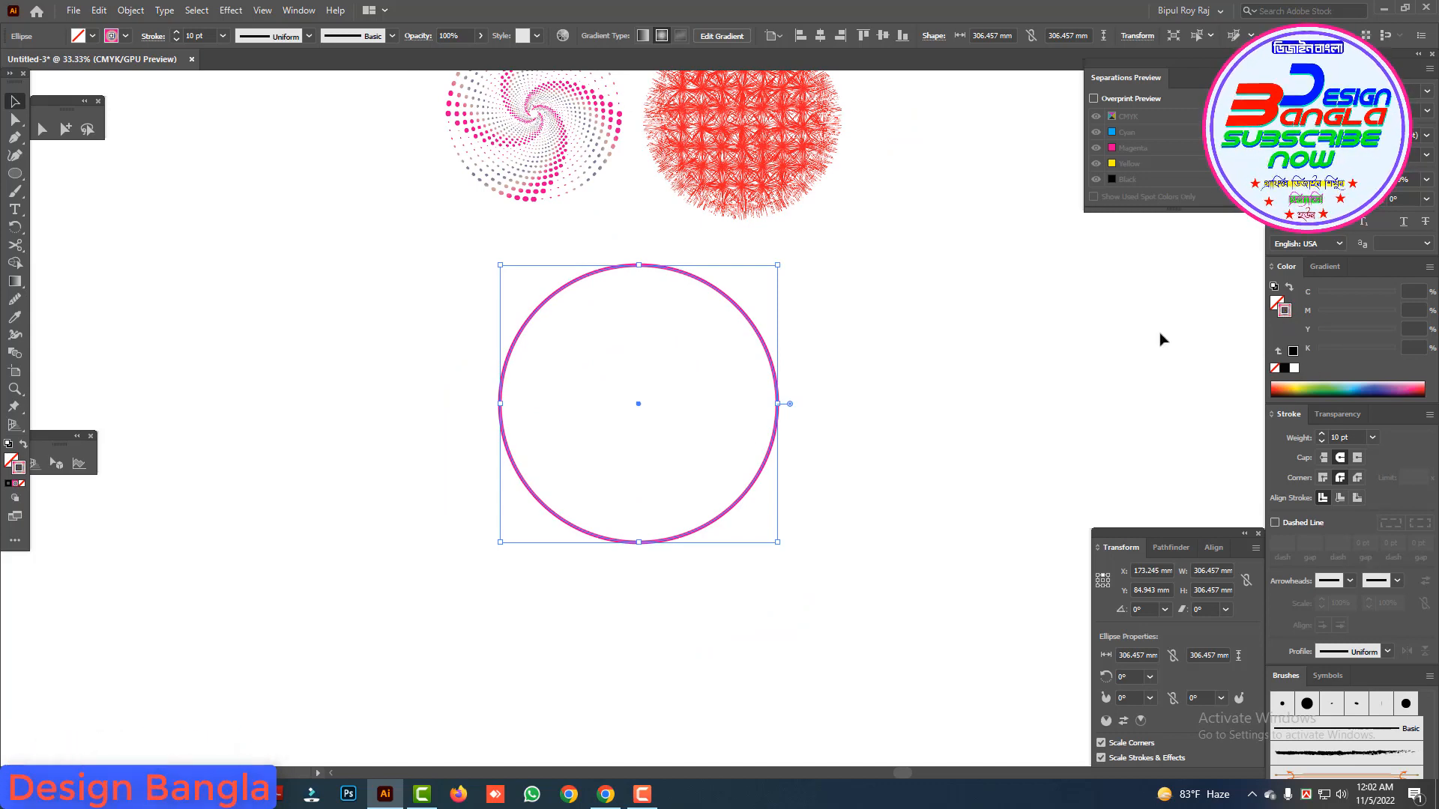
pyautogui.click(1324, 268)
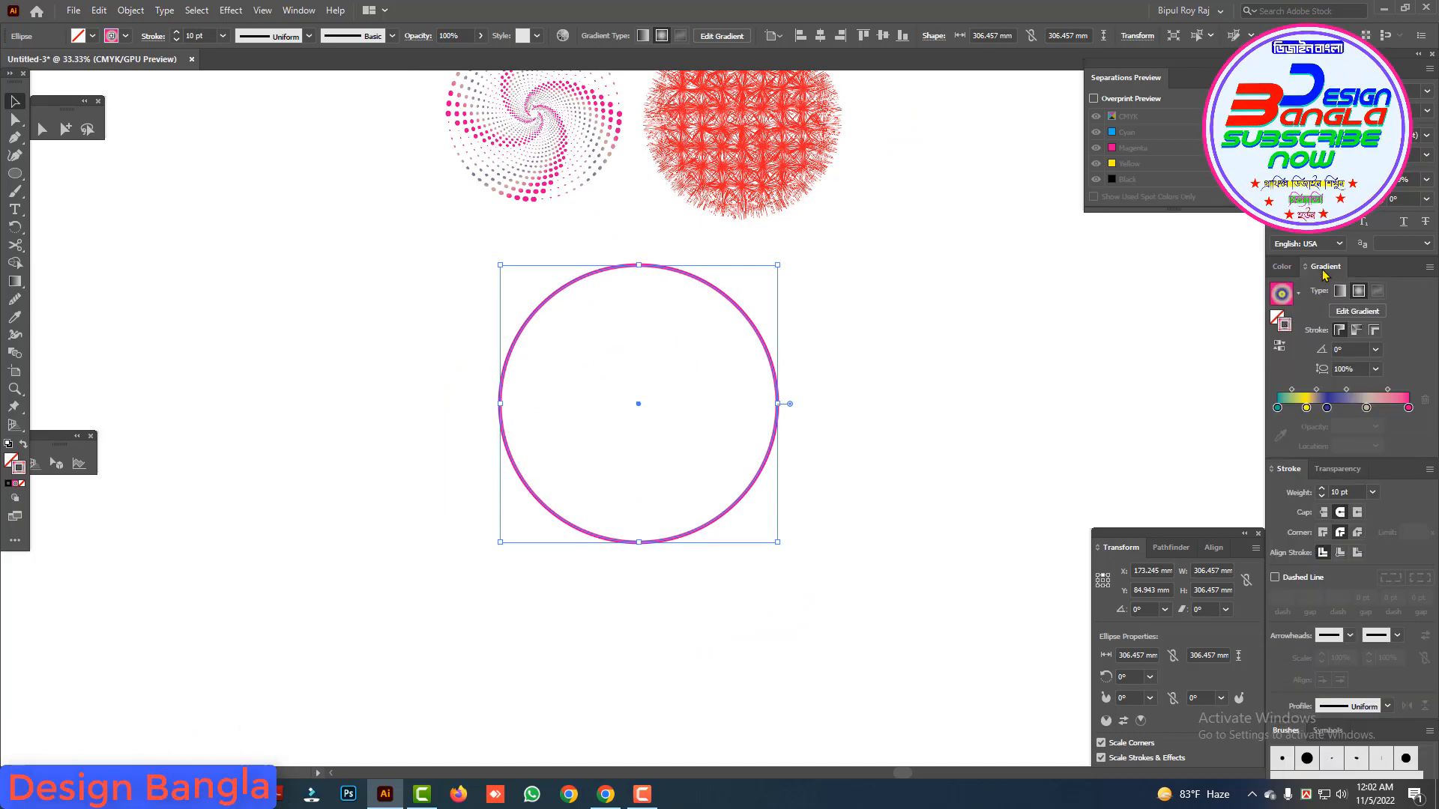
pyautogui.click(1351, 408)
pyautogui.doubleClick(1350, 408)
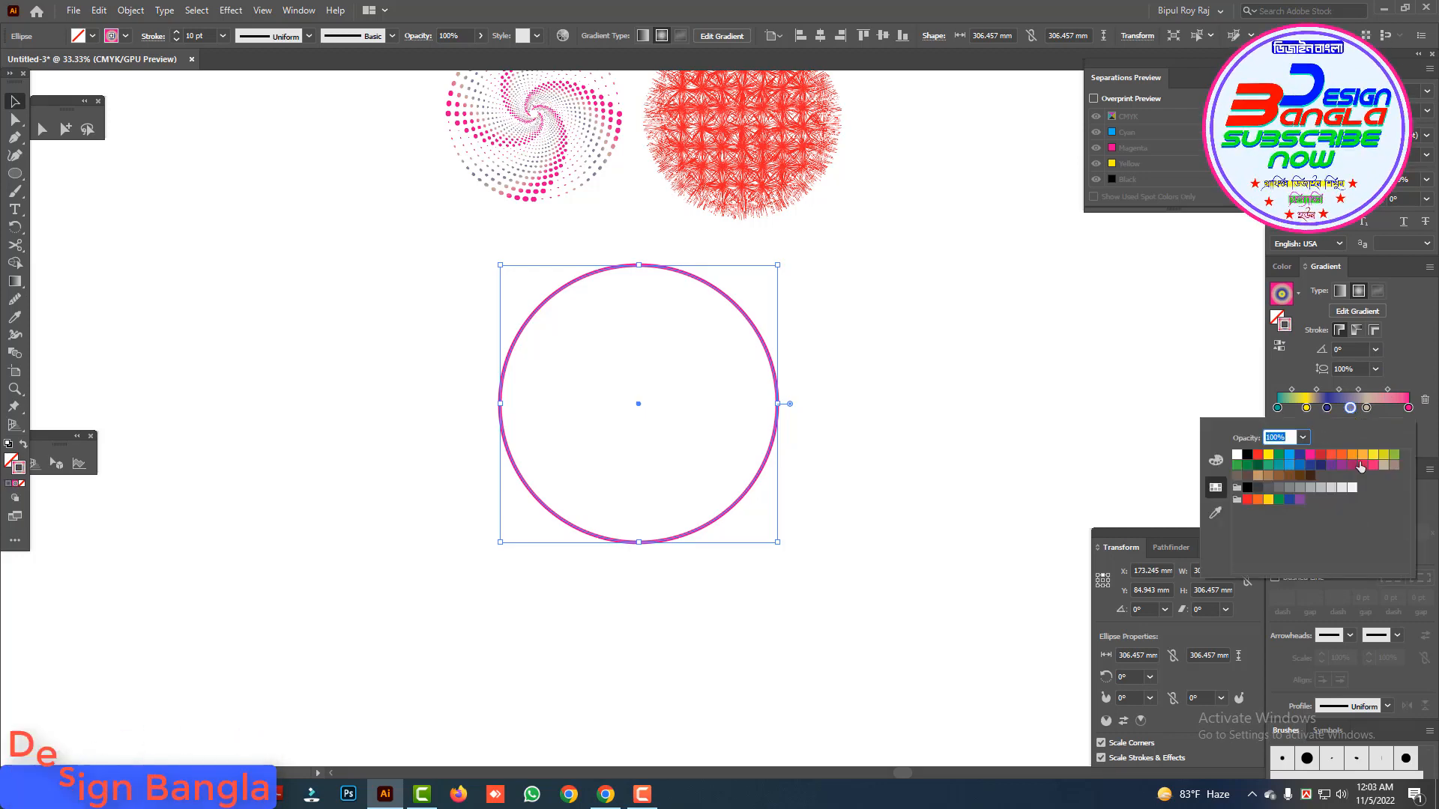
# Step: Add a green colour stop at about 84% between the beige and pink stops of the stroke gradient
pyautogui.click(1389, 409)
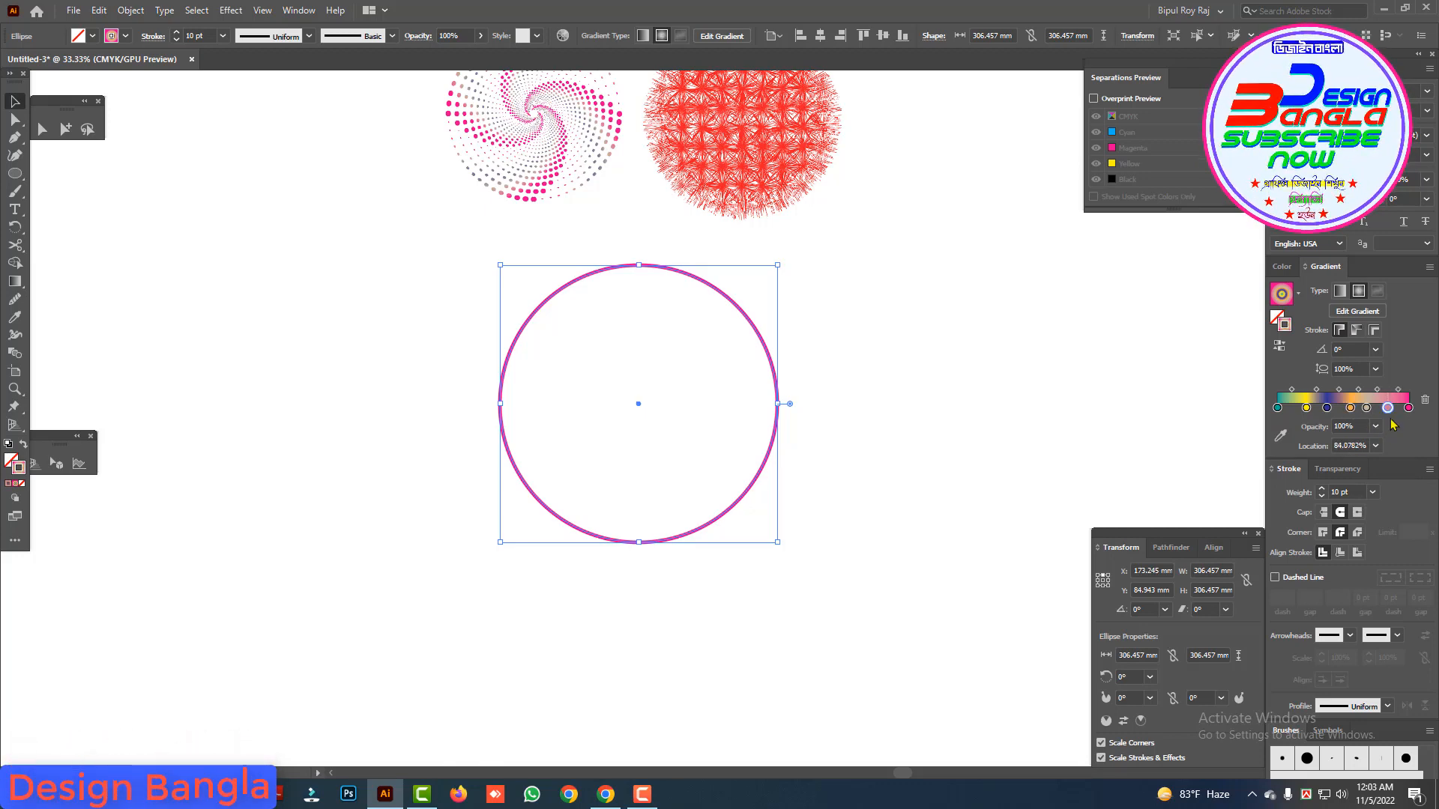
pyautogui.doubleClick(1389, 408)
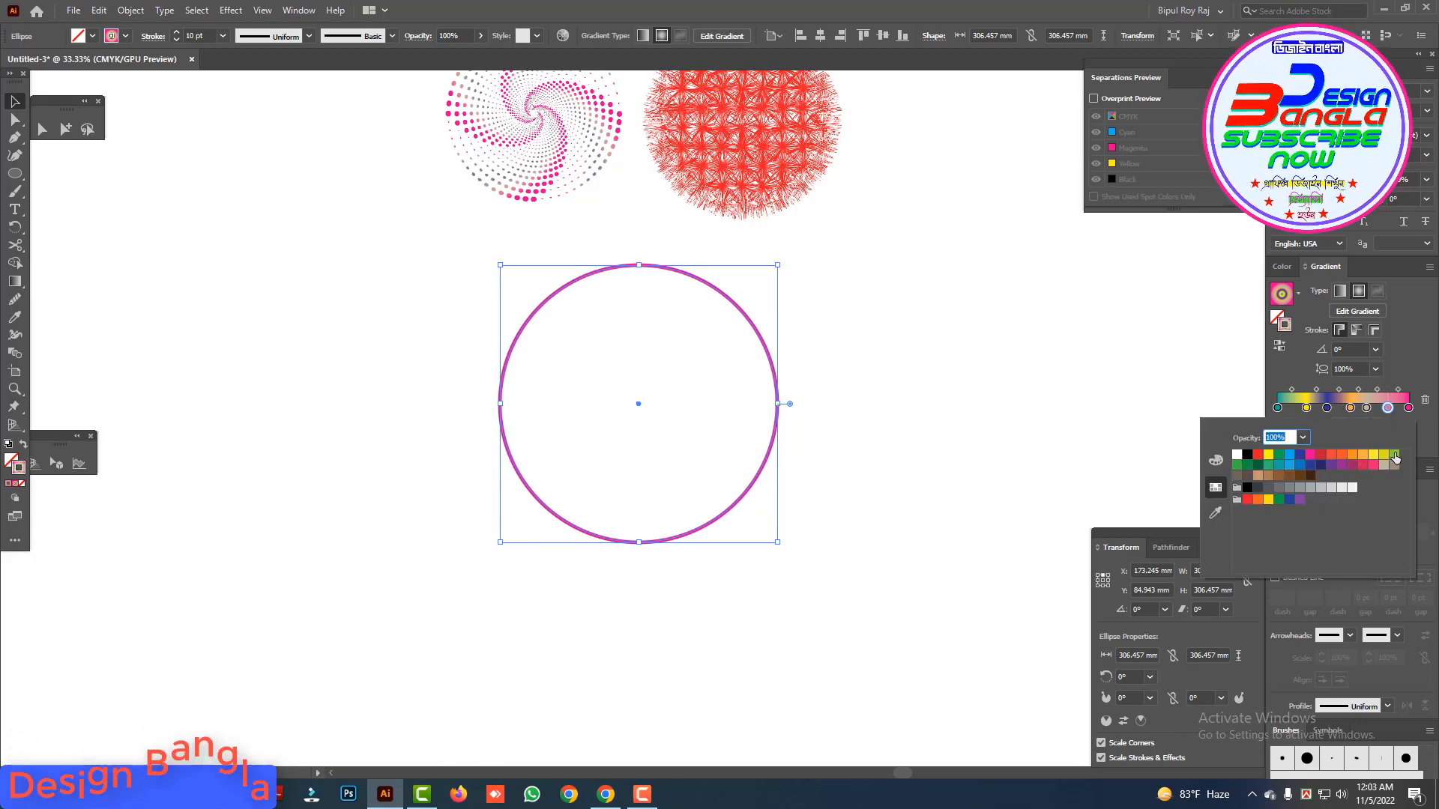
pyautogui.click(901, 379)
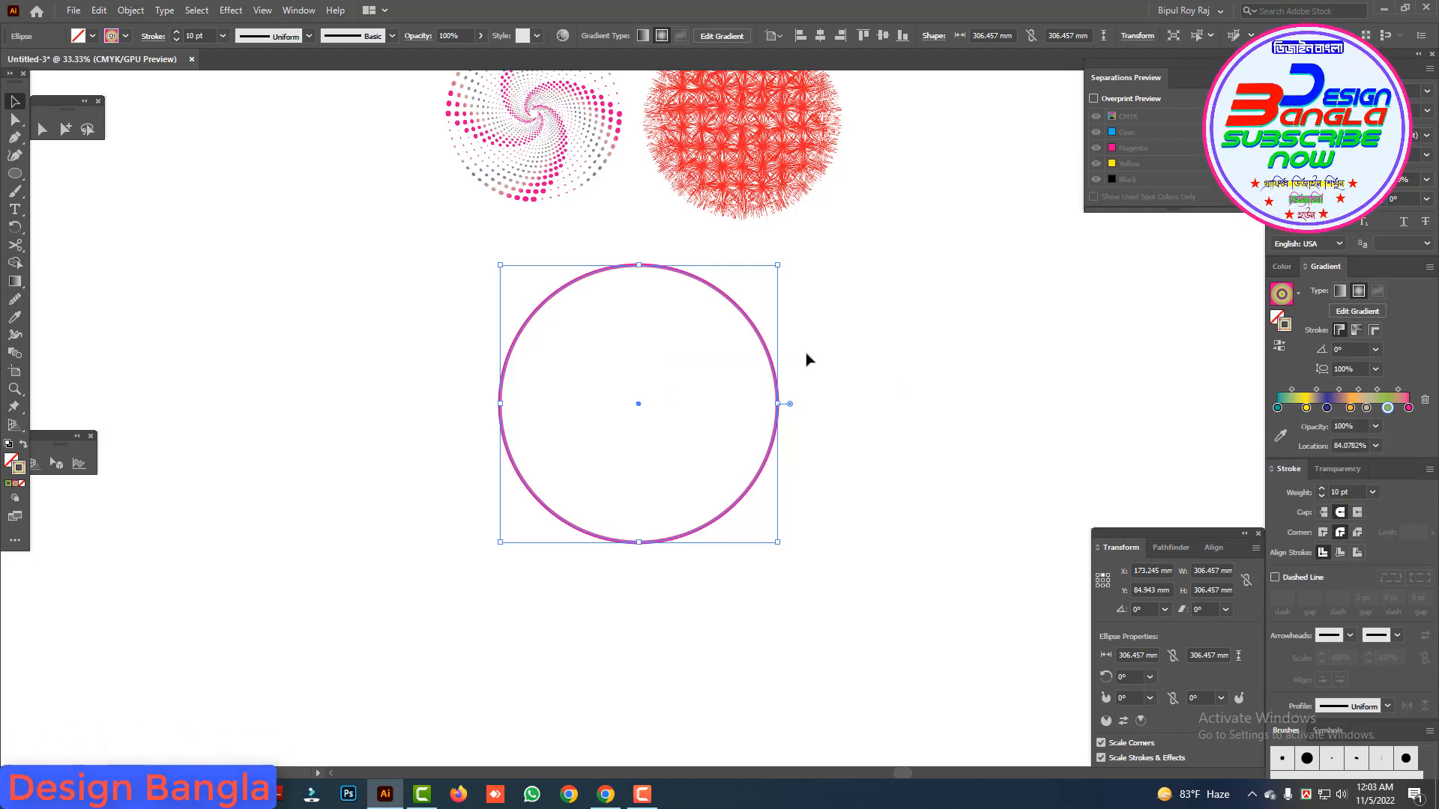
# Step: Cut the circle into four quarter arcs at its left, top, right and bottom anchor points with the Scissors tool
pyautogui.click(15, 248)
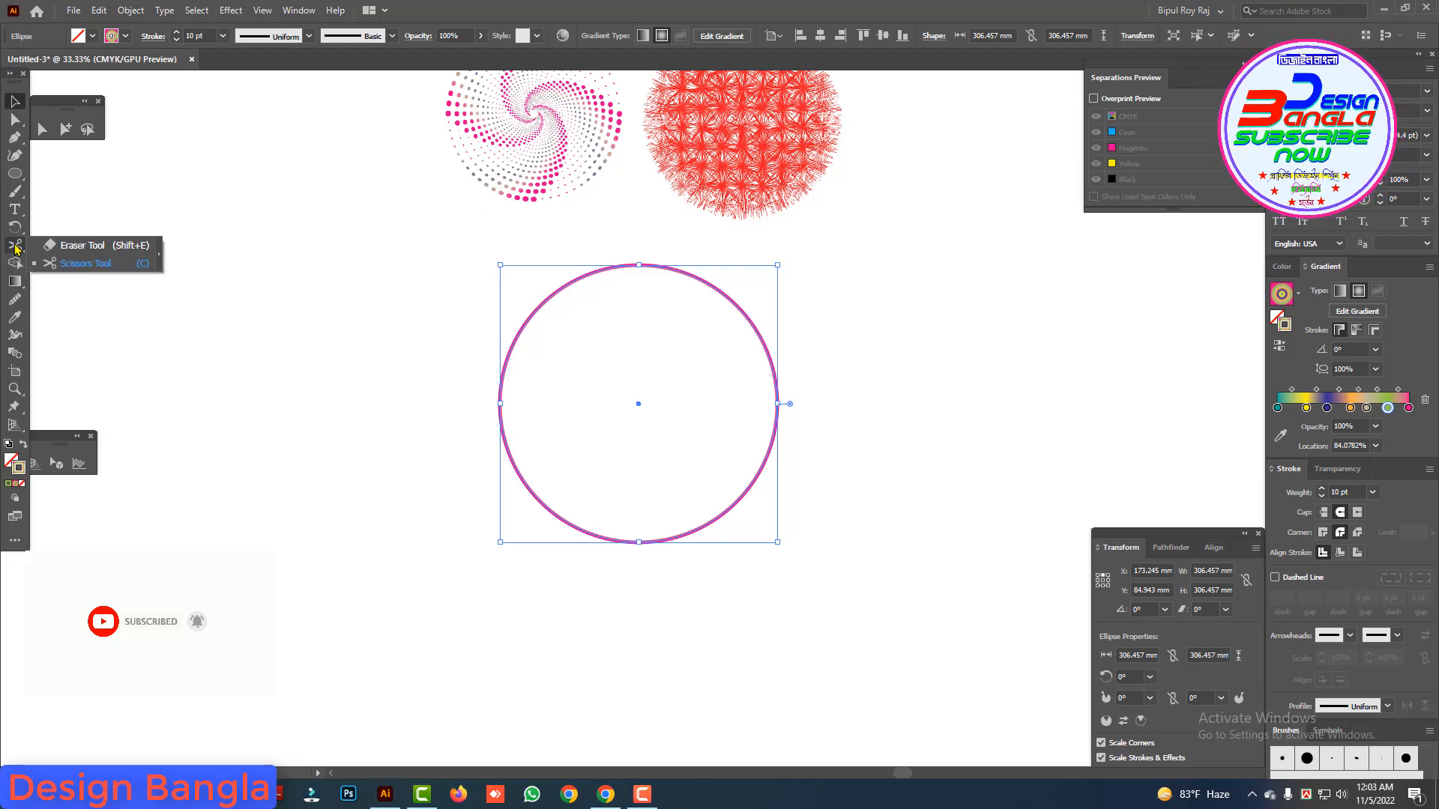
pyautogui.click(71, 265)
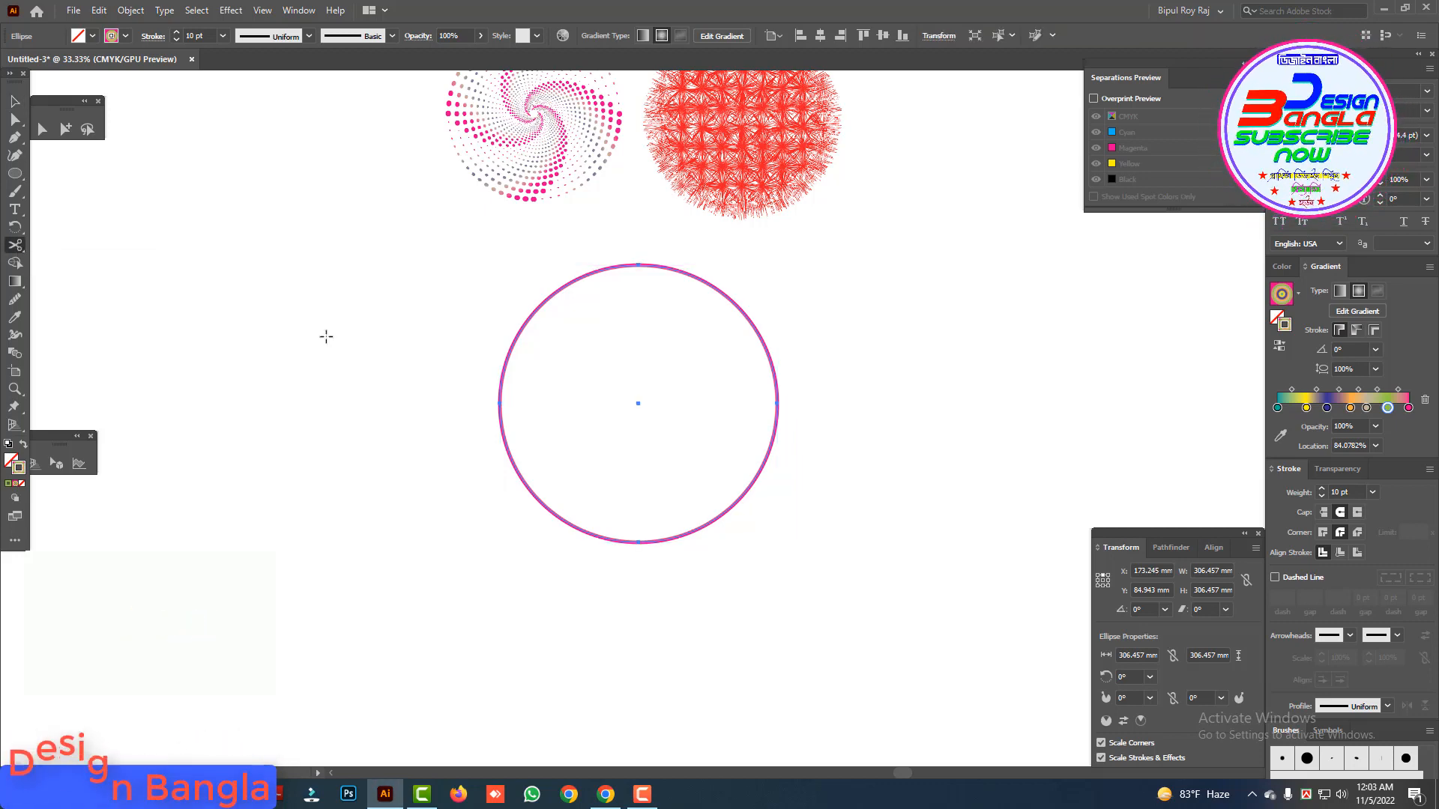
pyautogui.click(499, 405)
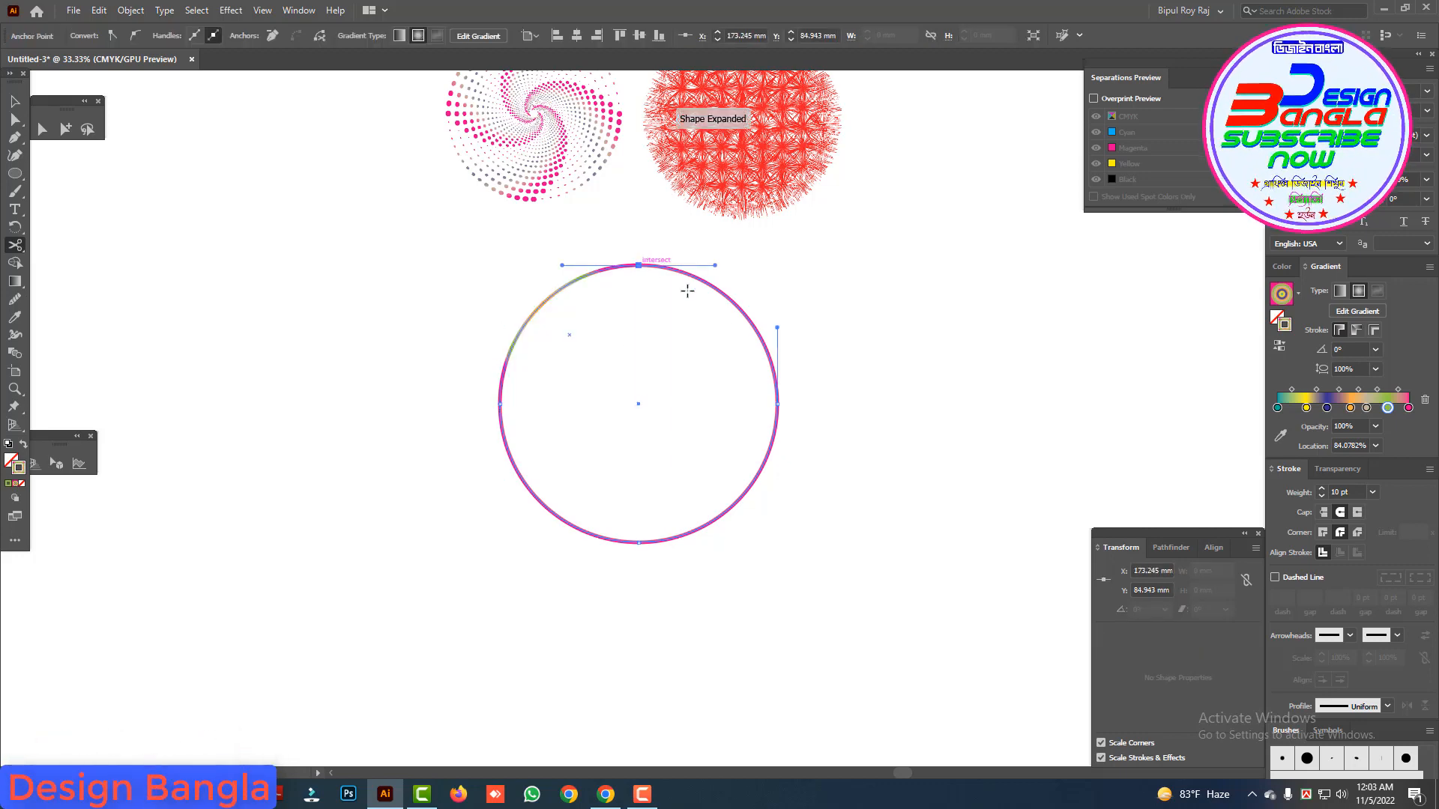
pyautogui.click(777, 404)
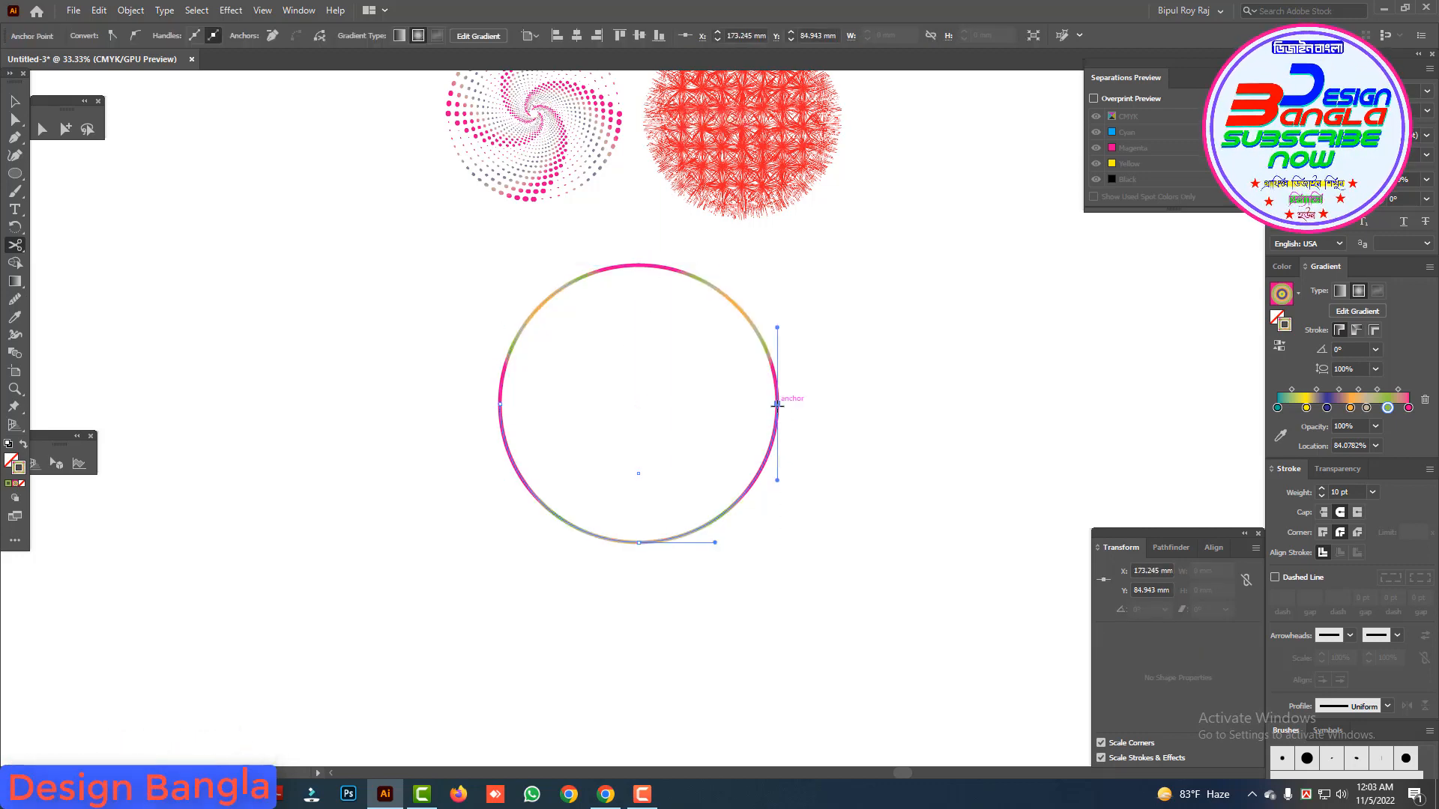
pyautogui.click(641, 542)
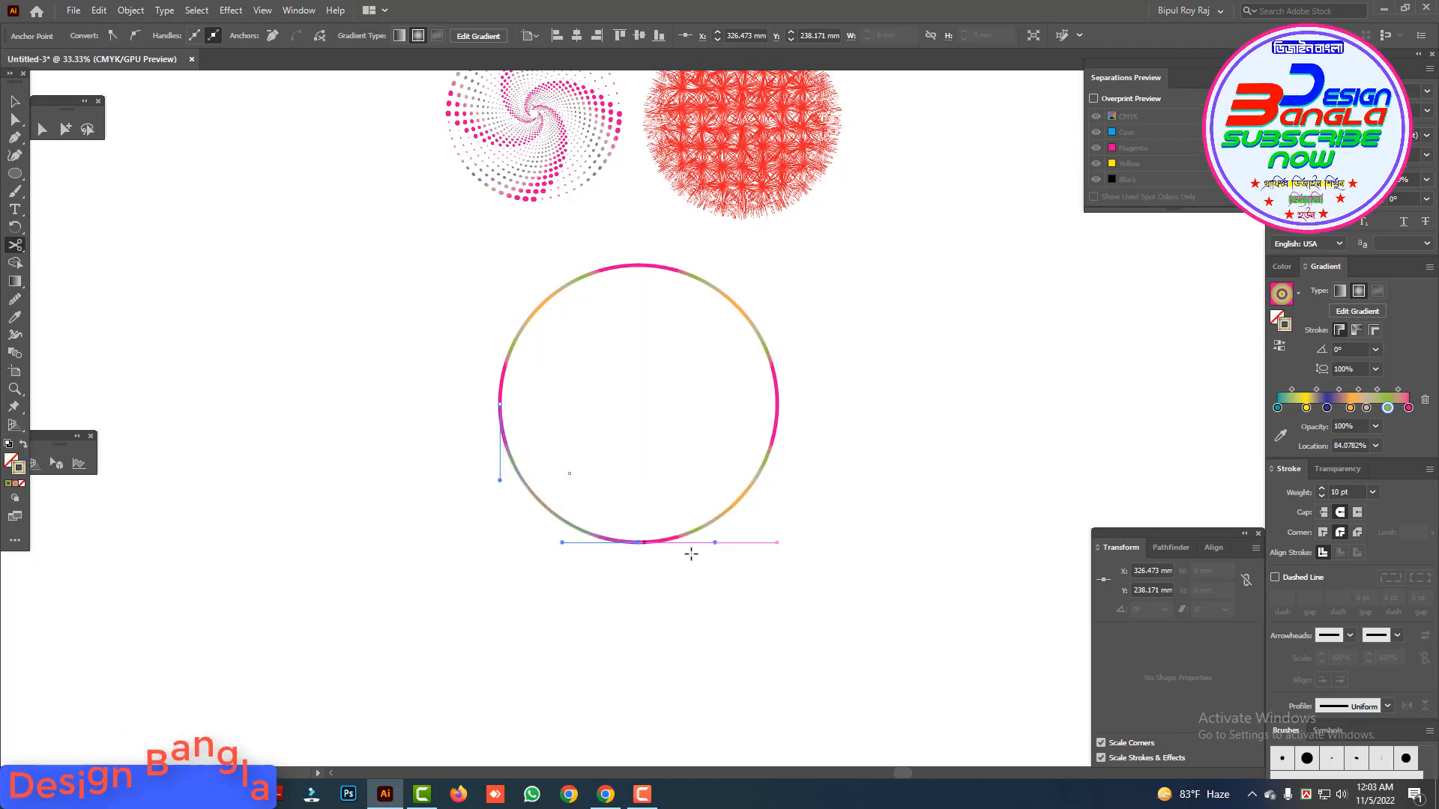
# Step: Give the circle's lower-right quarter arc a dashed stroke with a 2 pt dash and a 20 pt gap
pyautogui.click(465, 313)
pyautogui.moveTo(519, 298); pyautogui.dragTo(574, 338)
pyautogui.moveTo(792, 316); pyautogui.dragTo(714, 353)
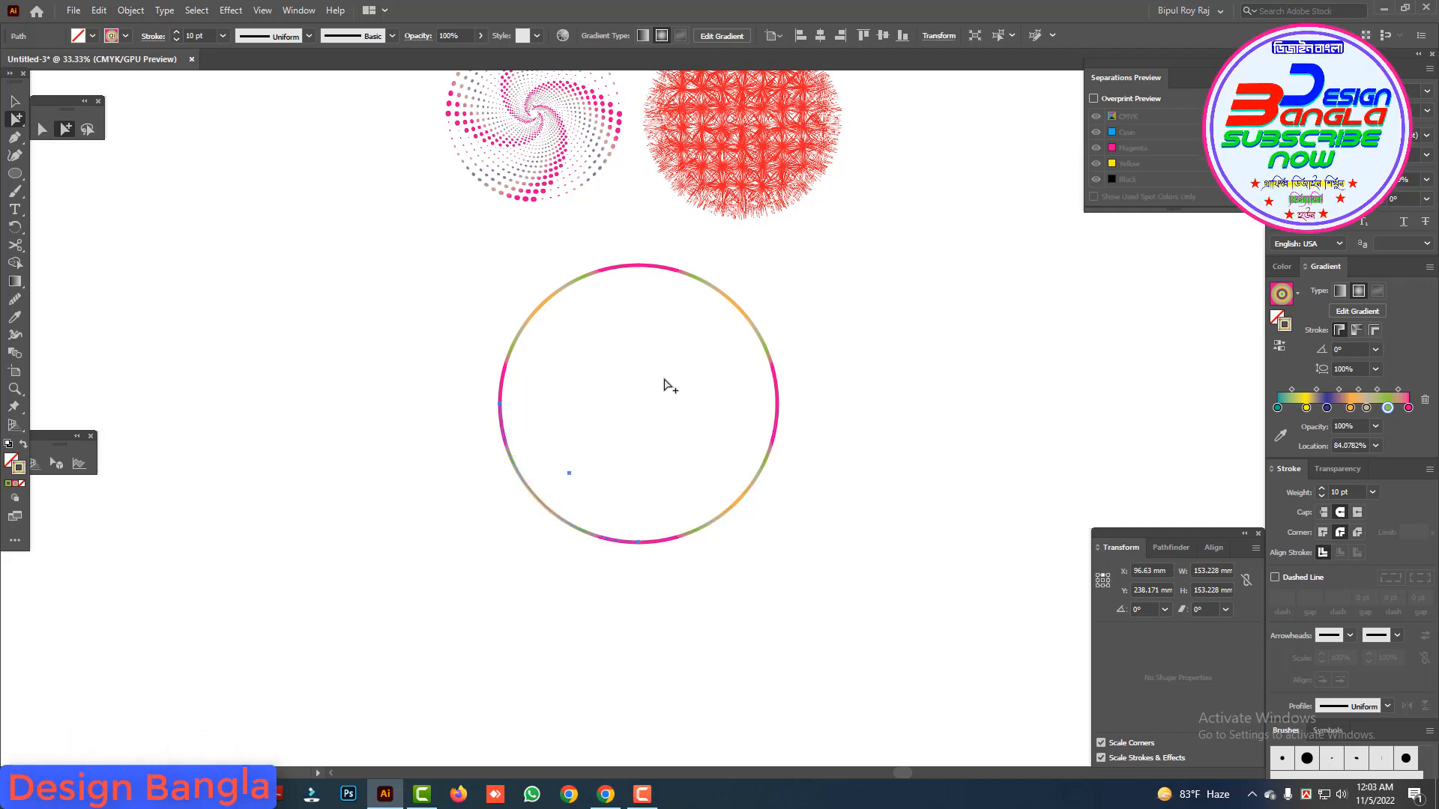
pyautogui.click(686, 335)
pyautogui.moveTo(685, 335); pyautogui.dragTo(701, 341)
pyautogui.click(1274, 577)
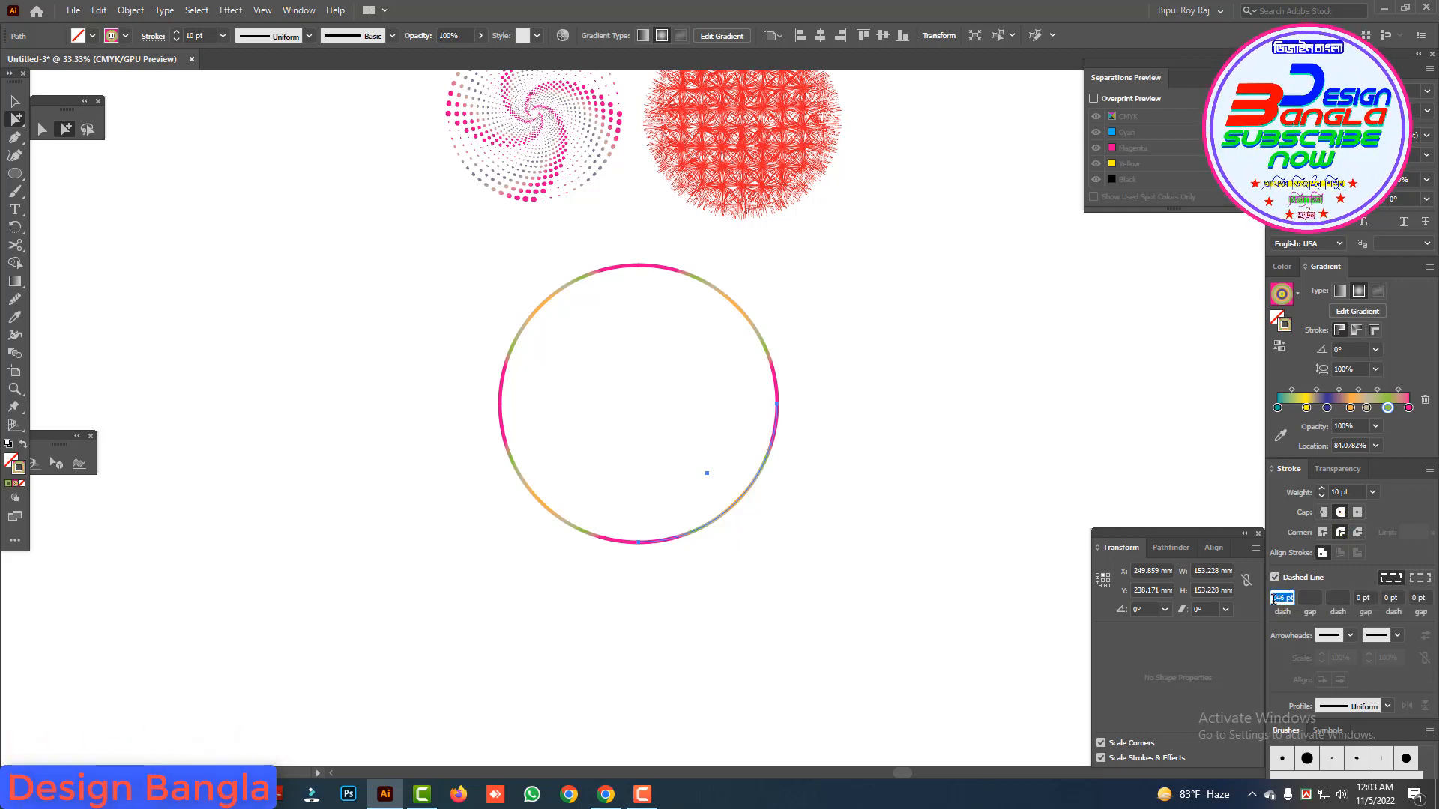
pyautogui.write('2')
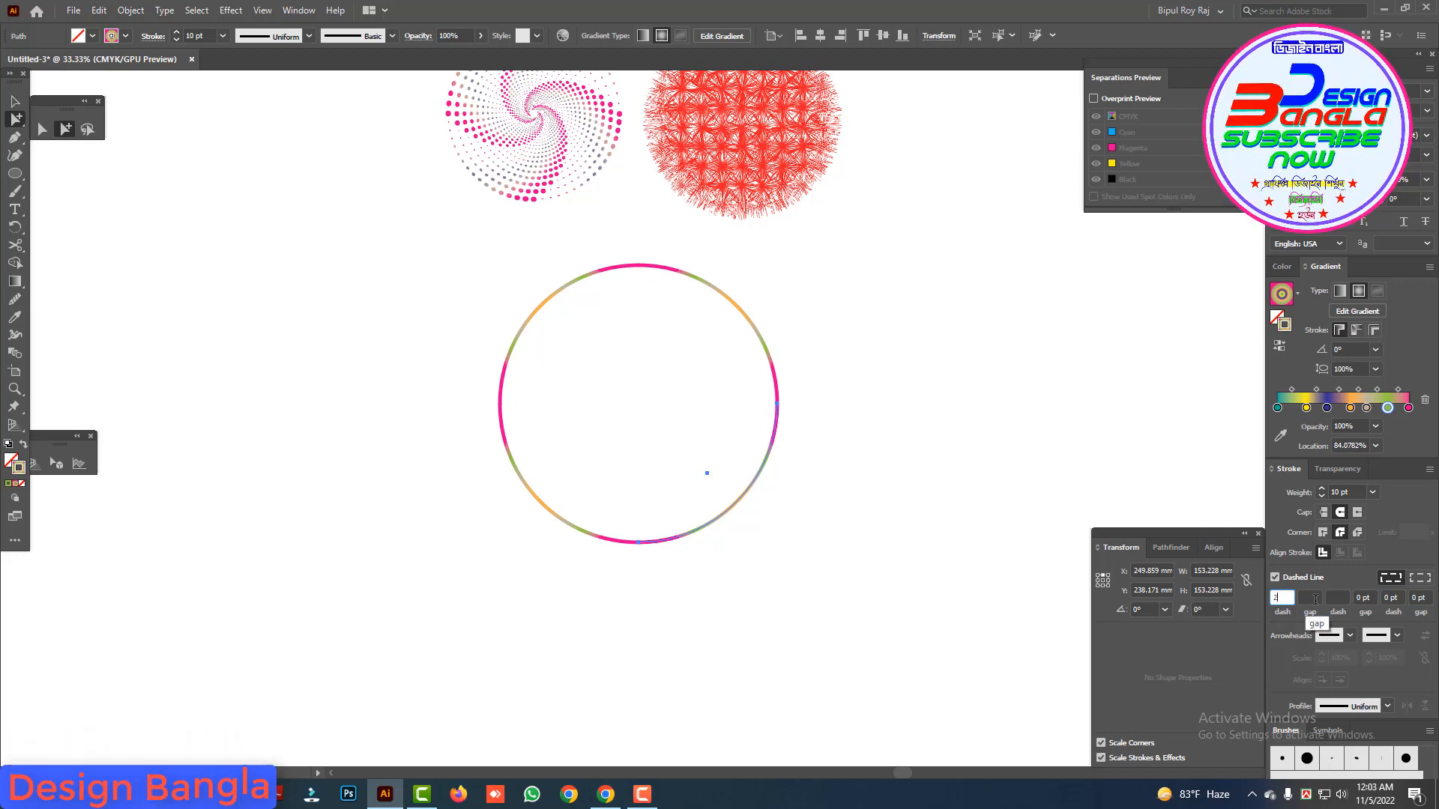
pyautogui.write('20')
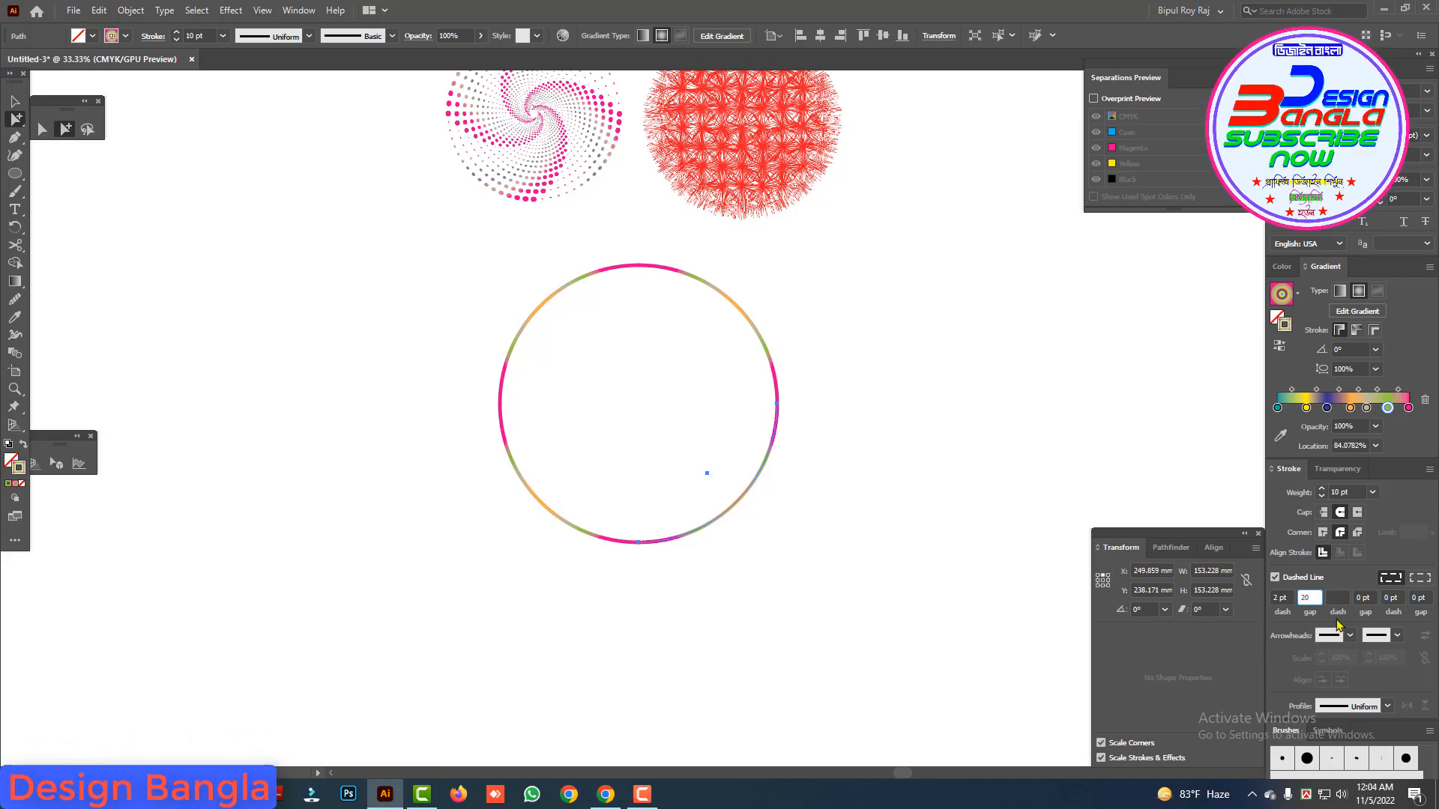
pyautogui.click(802, 504)
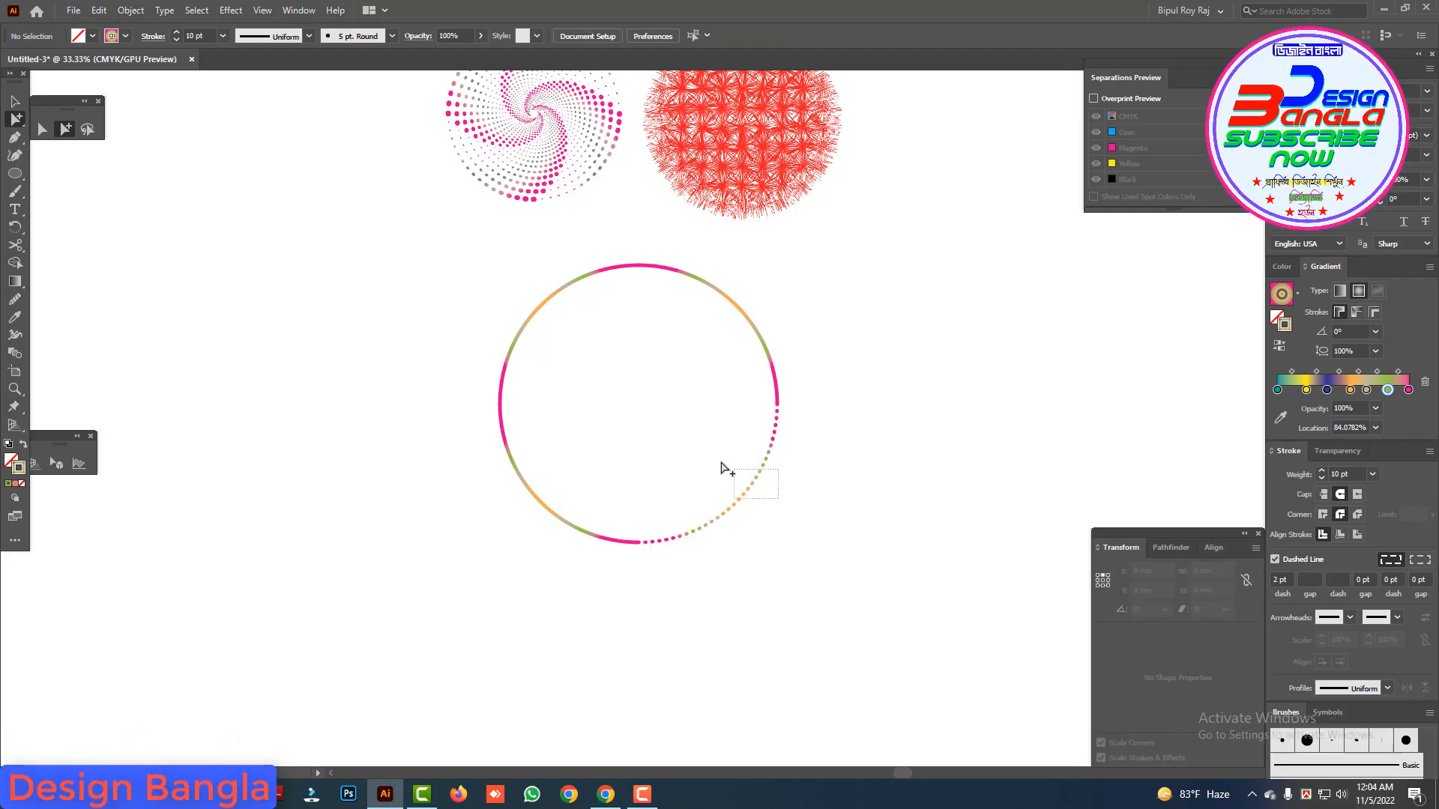
# Step: Align the lower-right arc's dashes to its path ends, apply Width Profile 4 to its stroke and deselect it
pyautogui.moveTo(722, 468); pyautogui.dragTo(724, 471)
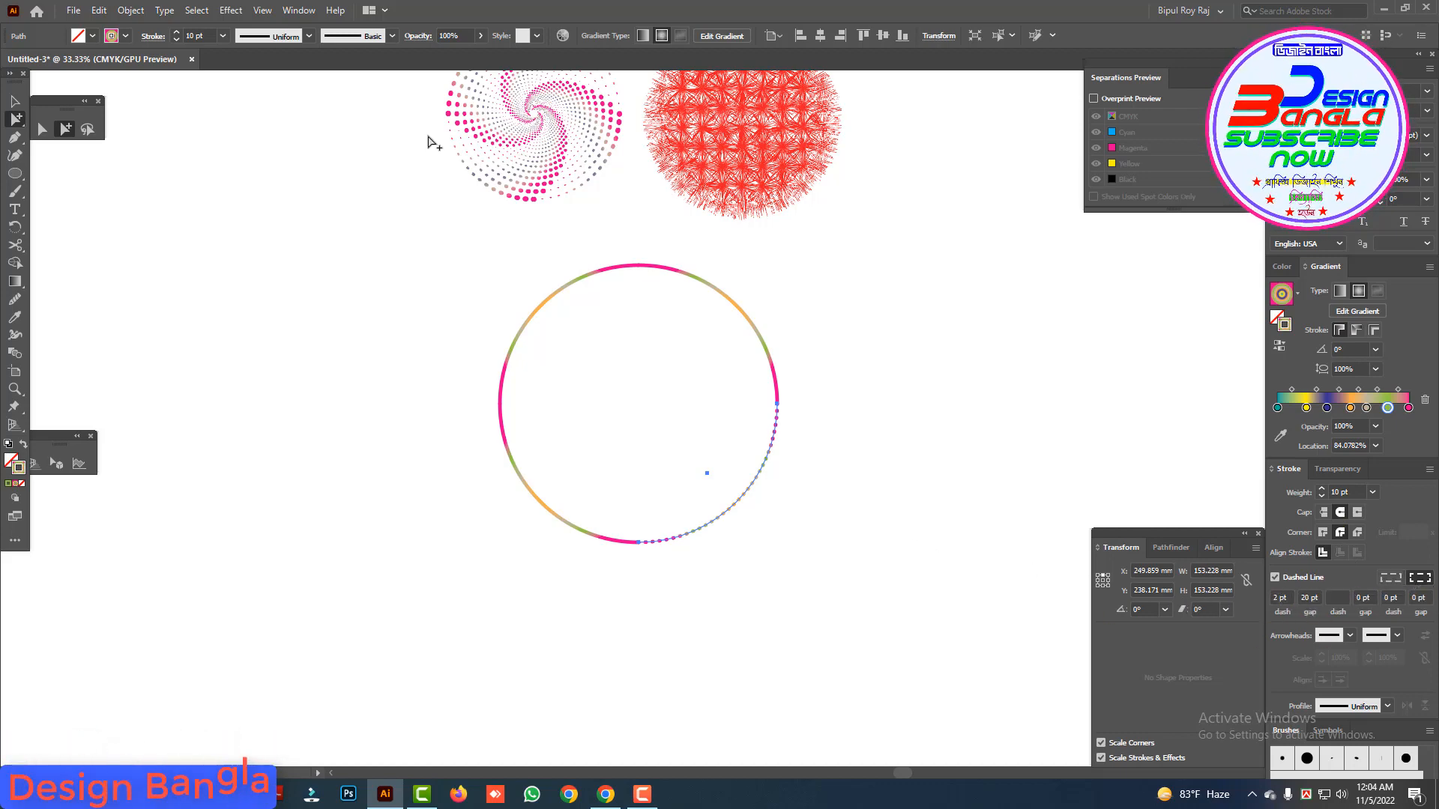
pyautogui.click(308, 39)
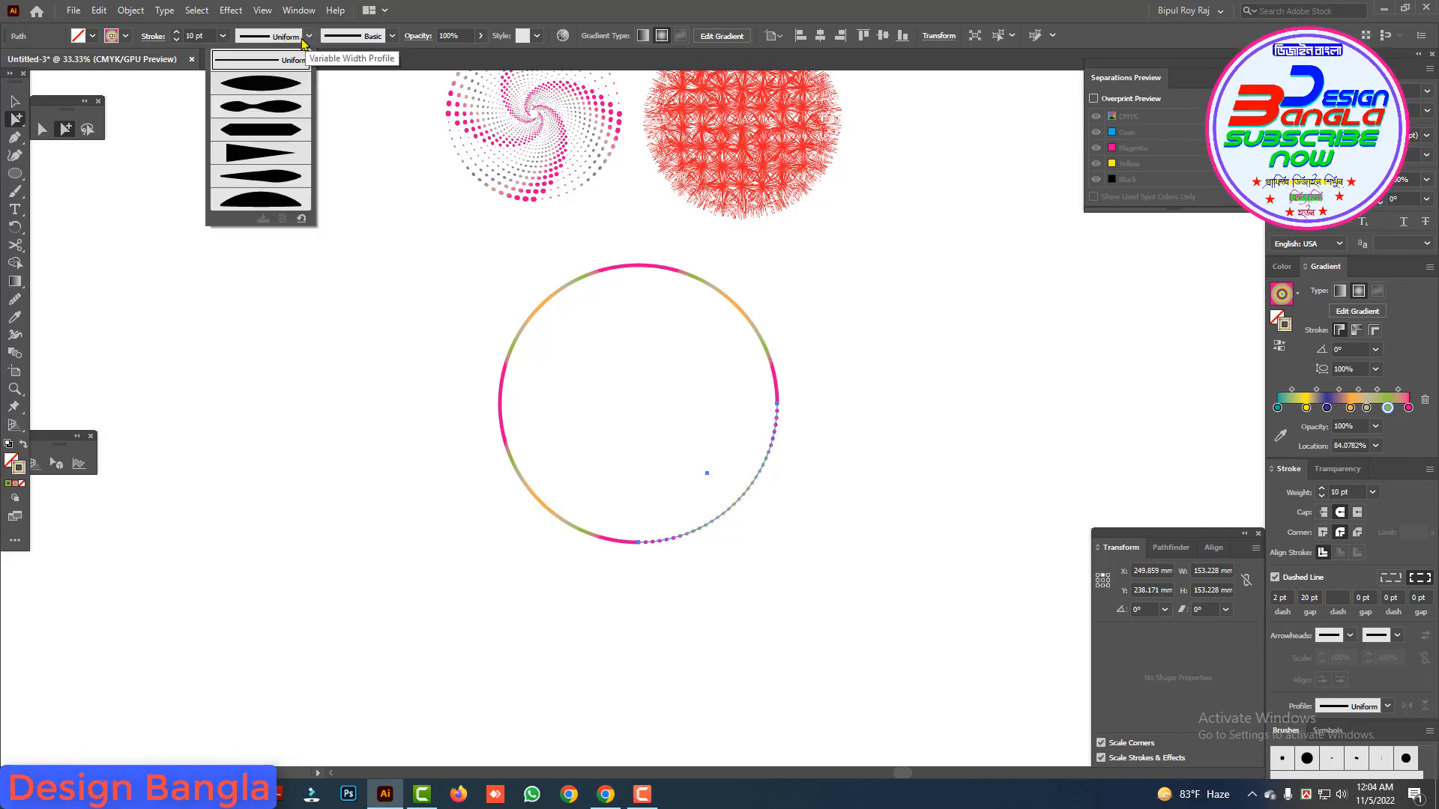
pyautogui.click(258, 154)
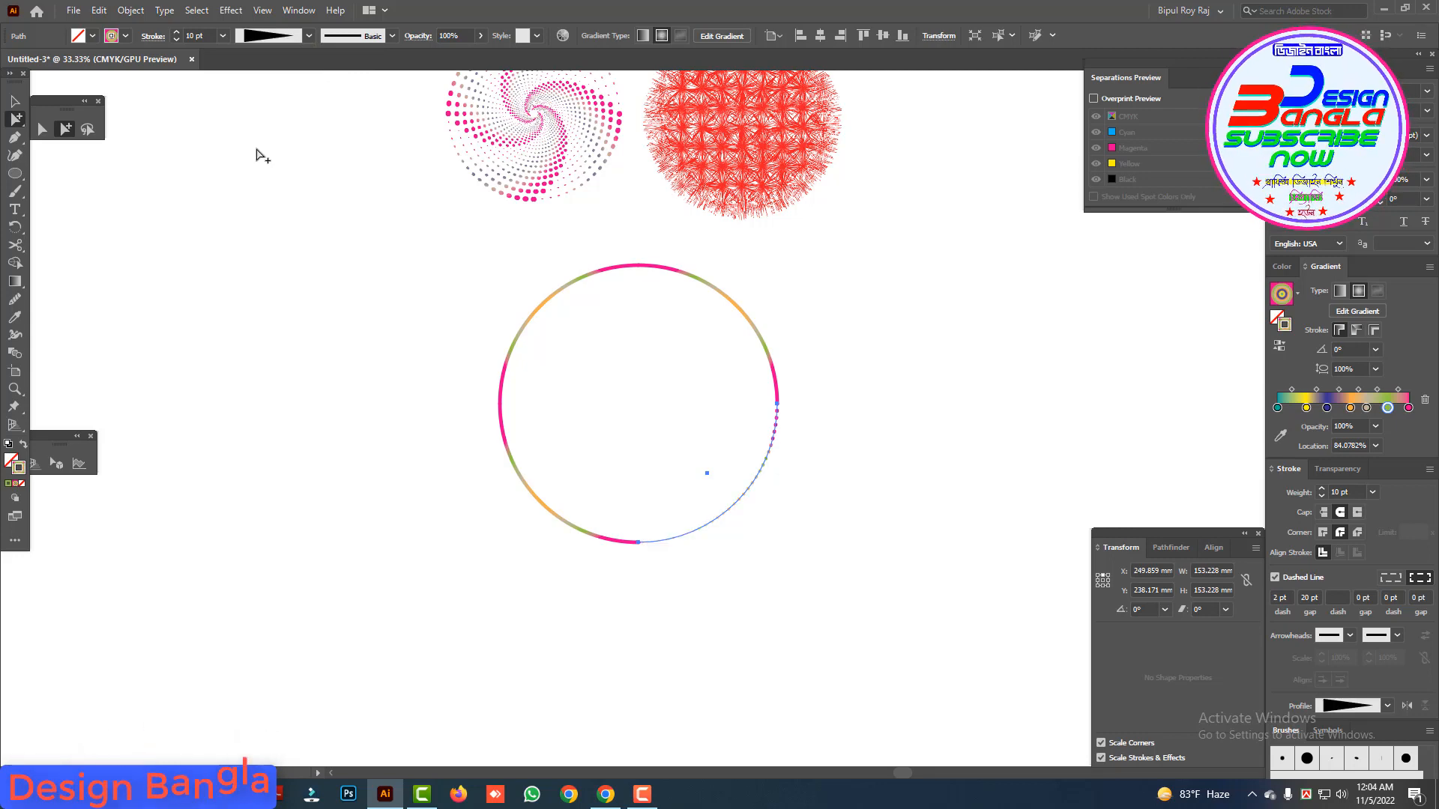
pyautogui.hotkey('ctrl', '=')
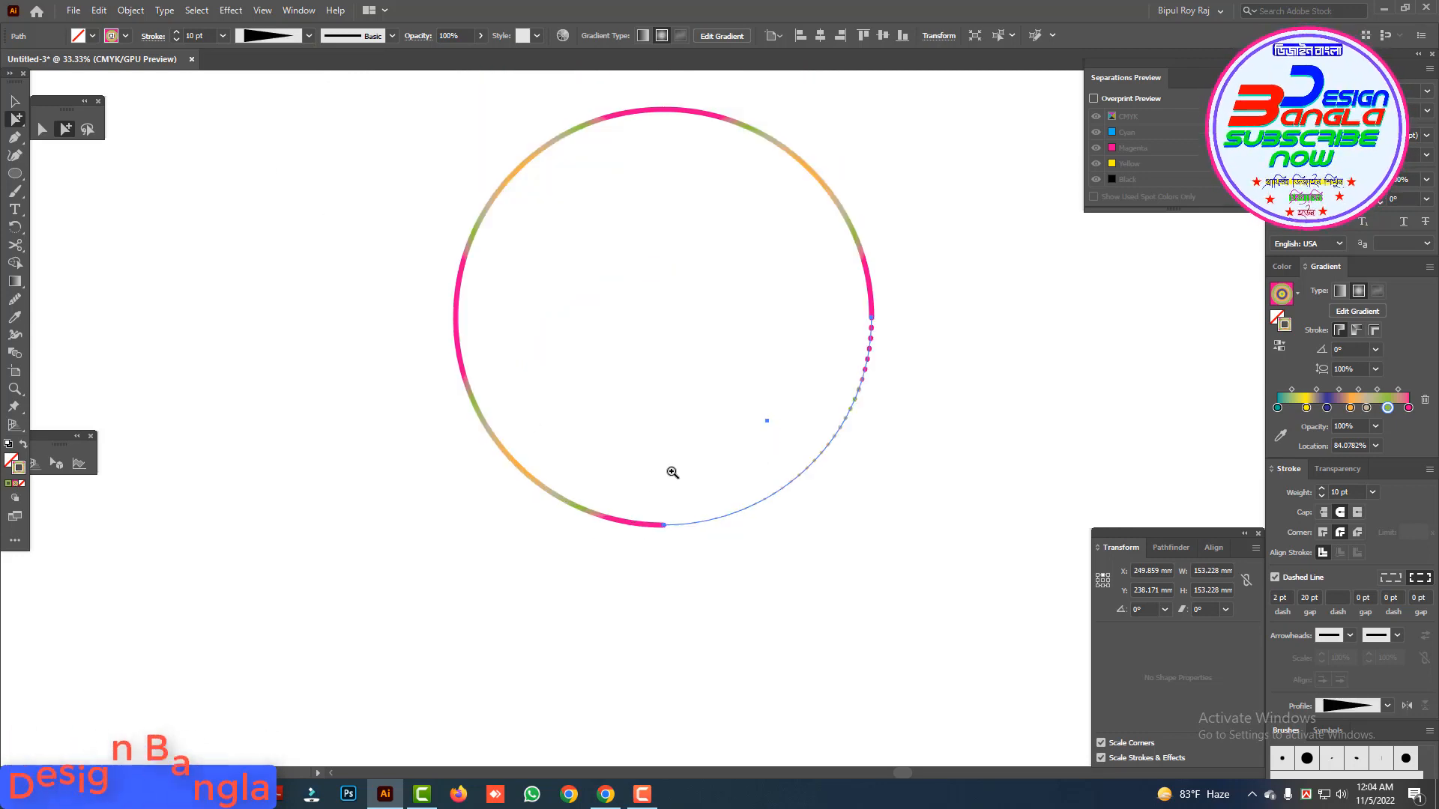
pyautogui.click(777, 522)
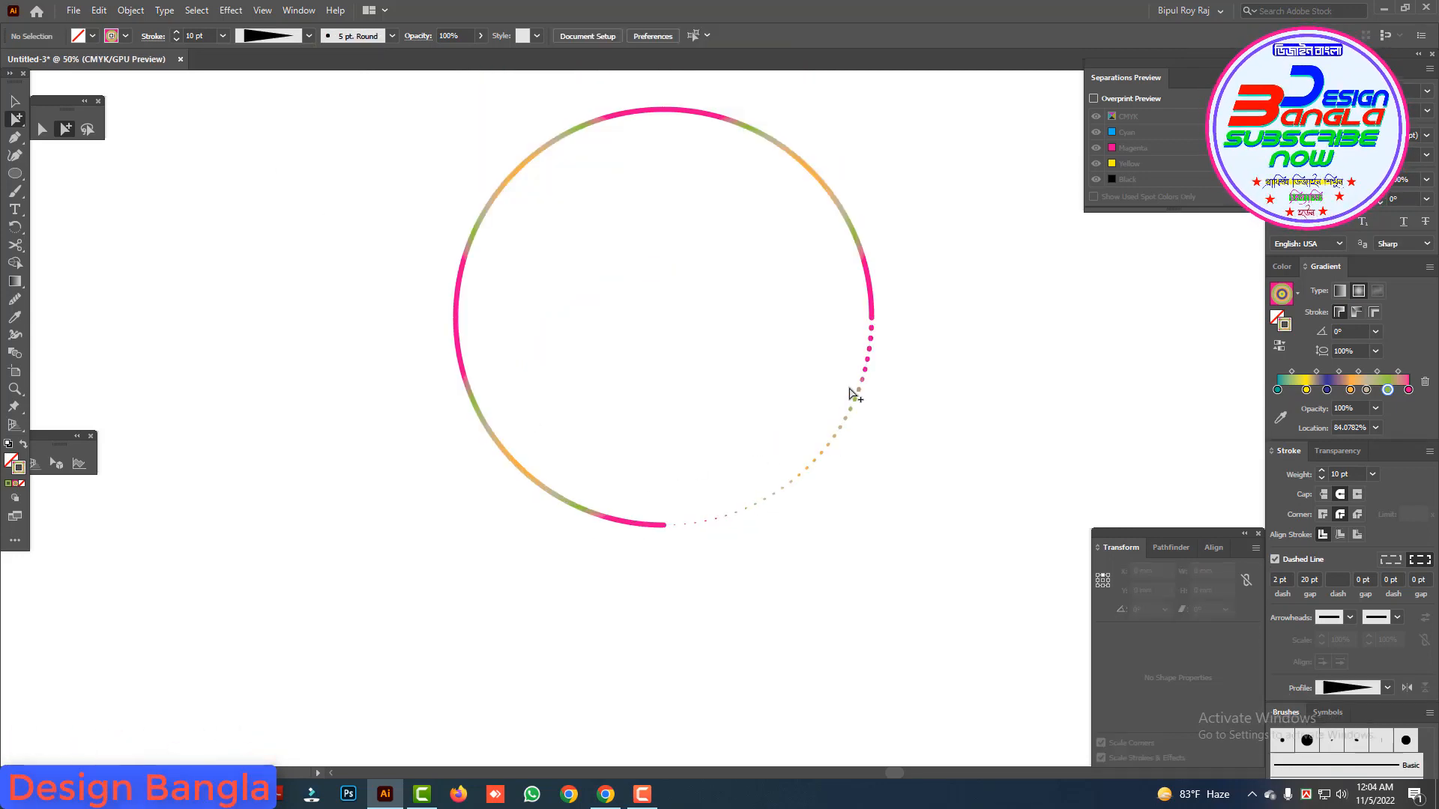
# Step: Give the circle's upper-right quarter arc a dashed stroke with a 2 pt dash and 20 pt gap, tapered with Width Profile 4
pyautogui.click(850, 219)
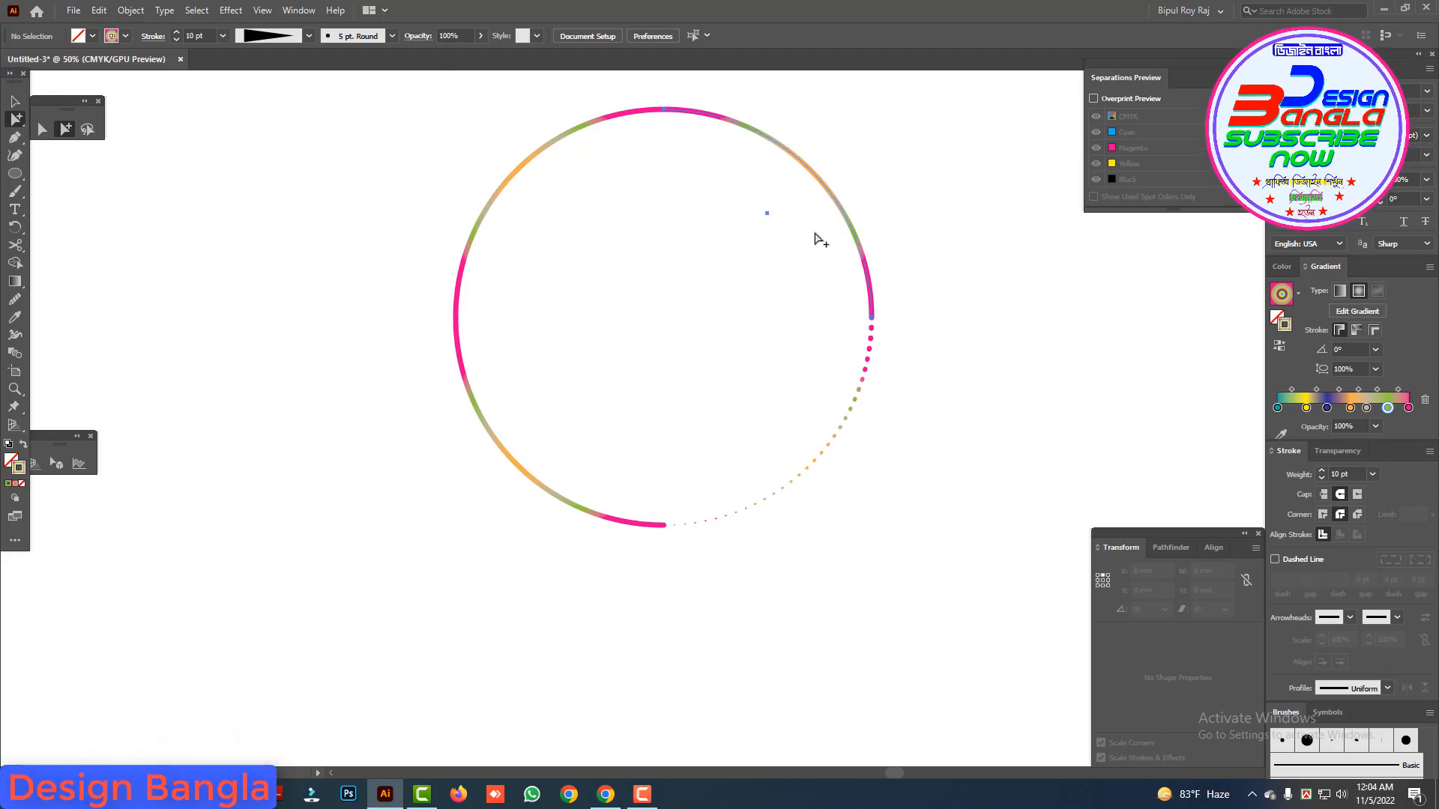
pyautogui.hotkey('ctrl', '-')
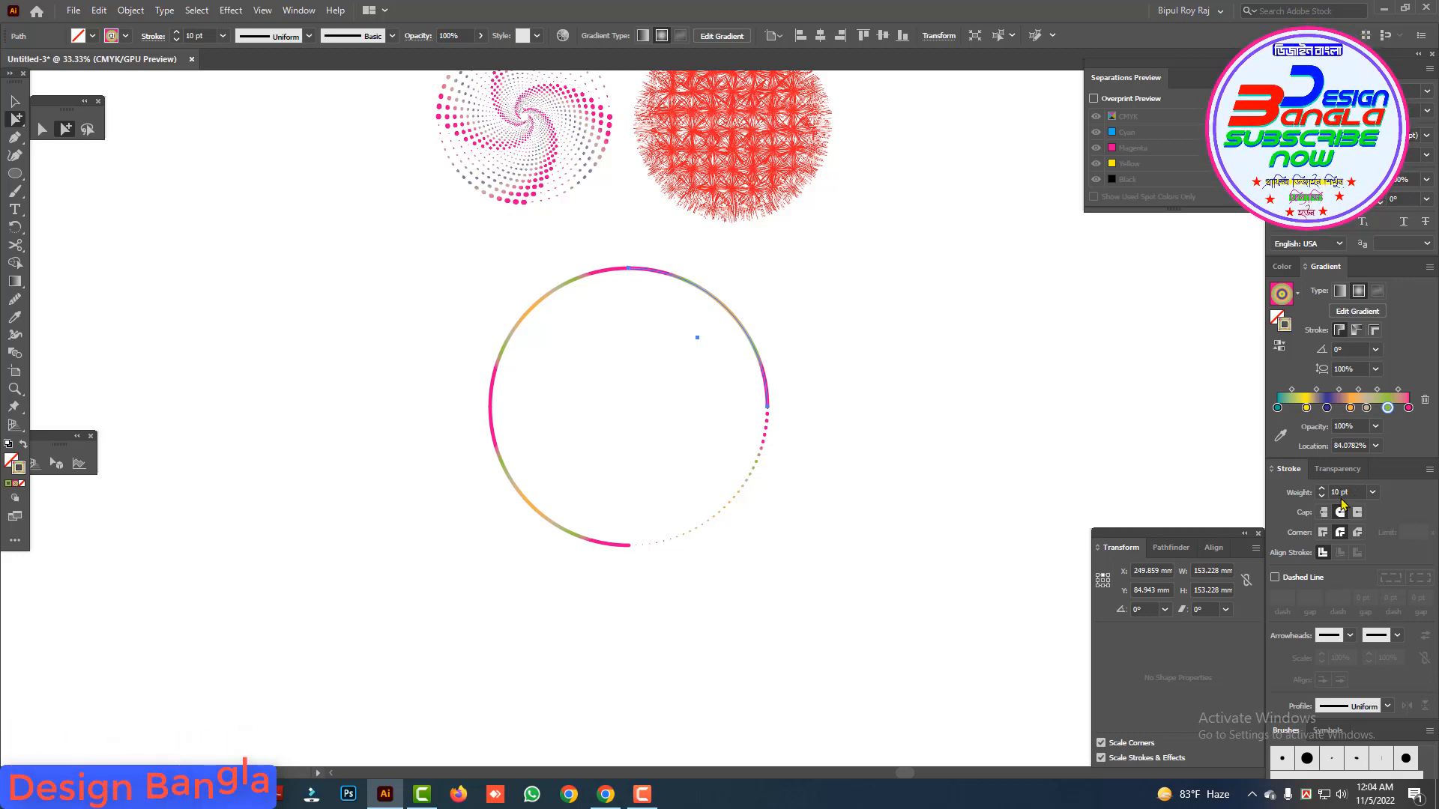
pyautogui.click(1275, 577)
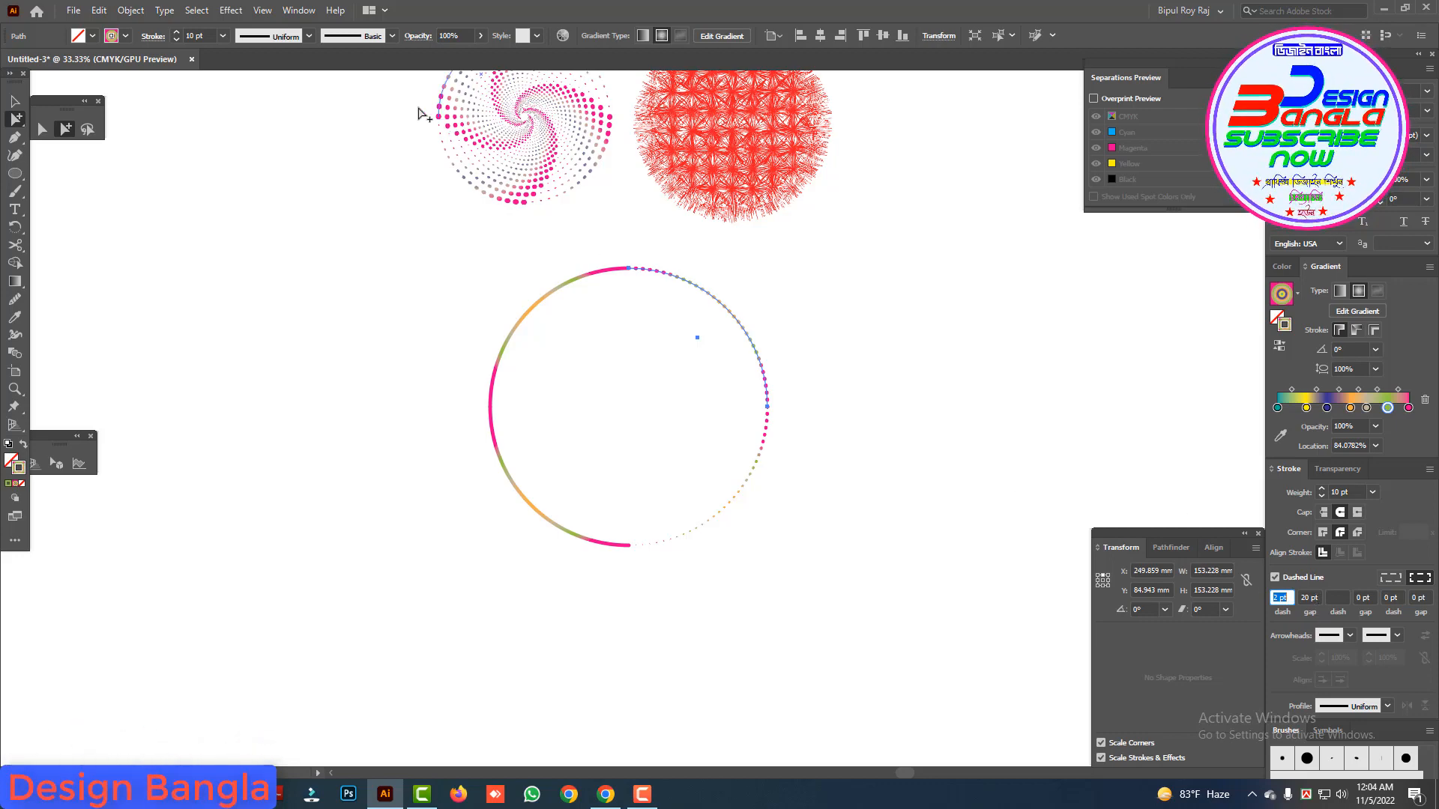
pyautogui.click(308, 38)
pyautogui.click(267, 160)
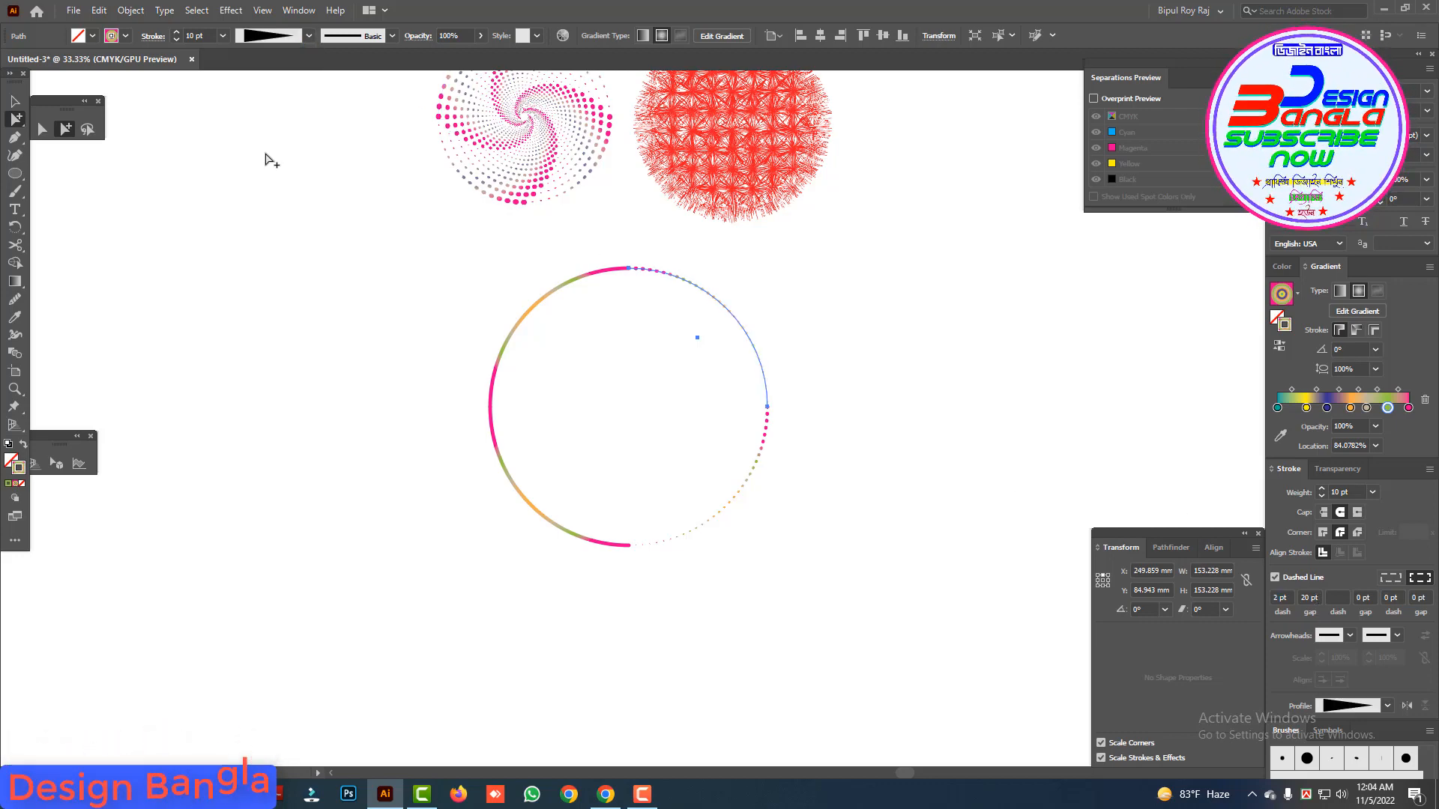
# Step: Give the upper-left quarter arc a dashed stroke with a 2 pt dash and 20 pt gap, tapered with Width Profile 4
pyautogui.moveTo(557, 338); pyautogui.dragTo(563, 345)
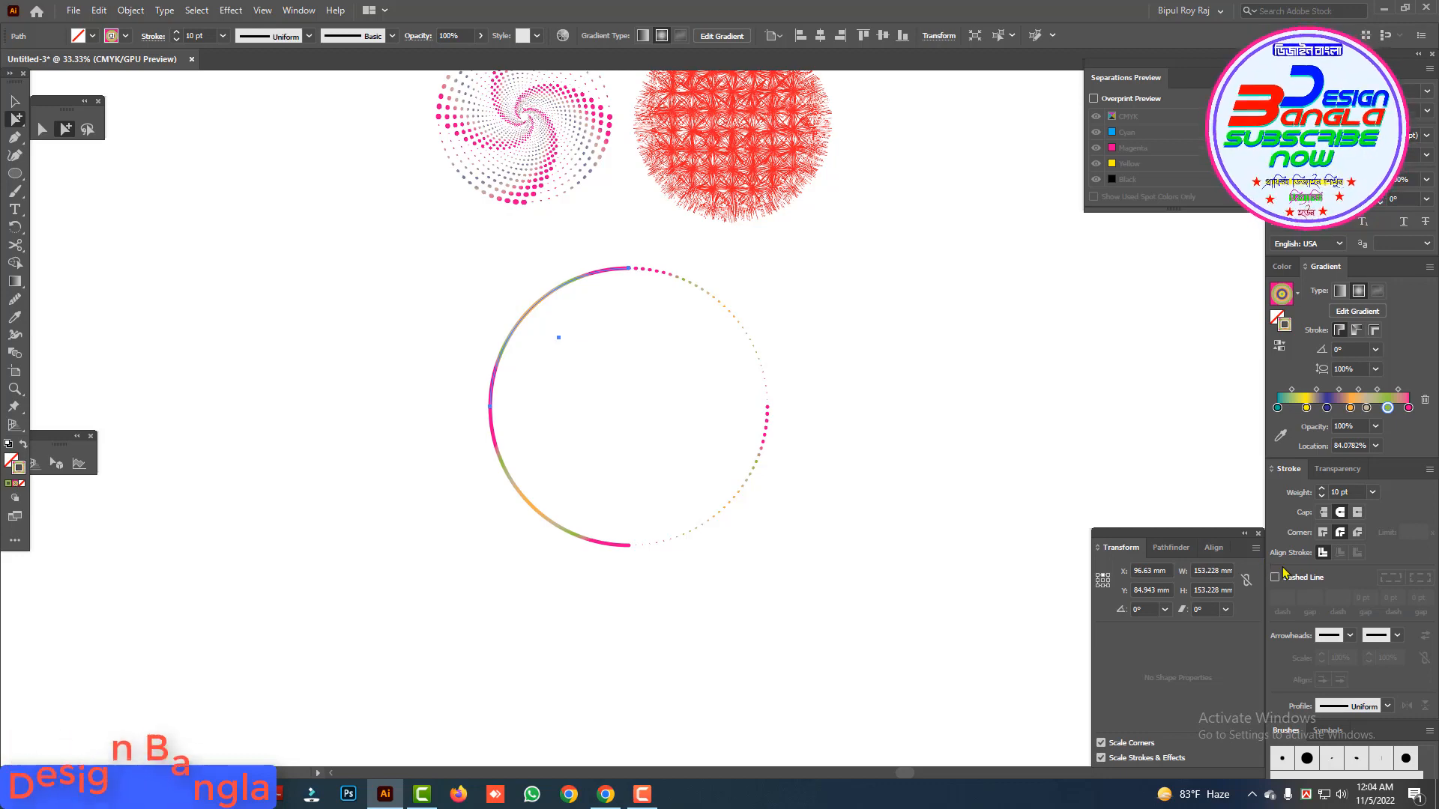
pyautogui.click(1308, 577)
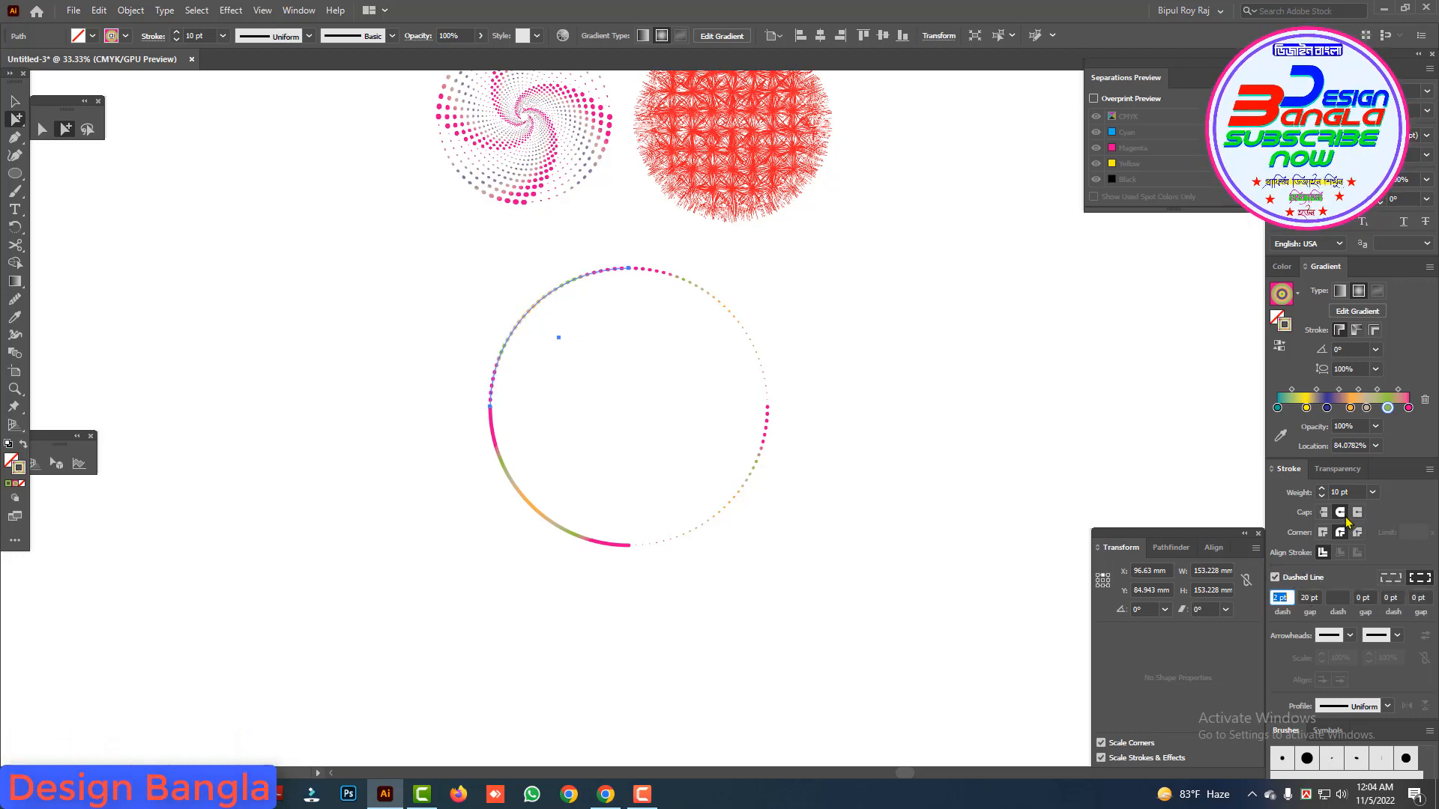
pyautogui.click(308, 37)
pyautogui.click(257, 160)
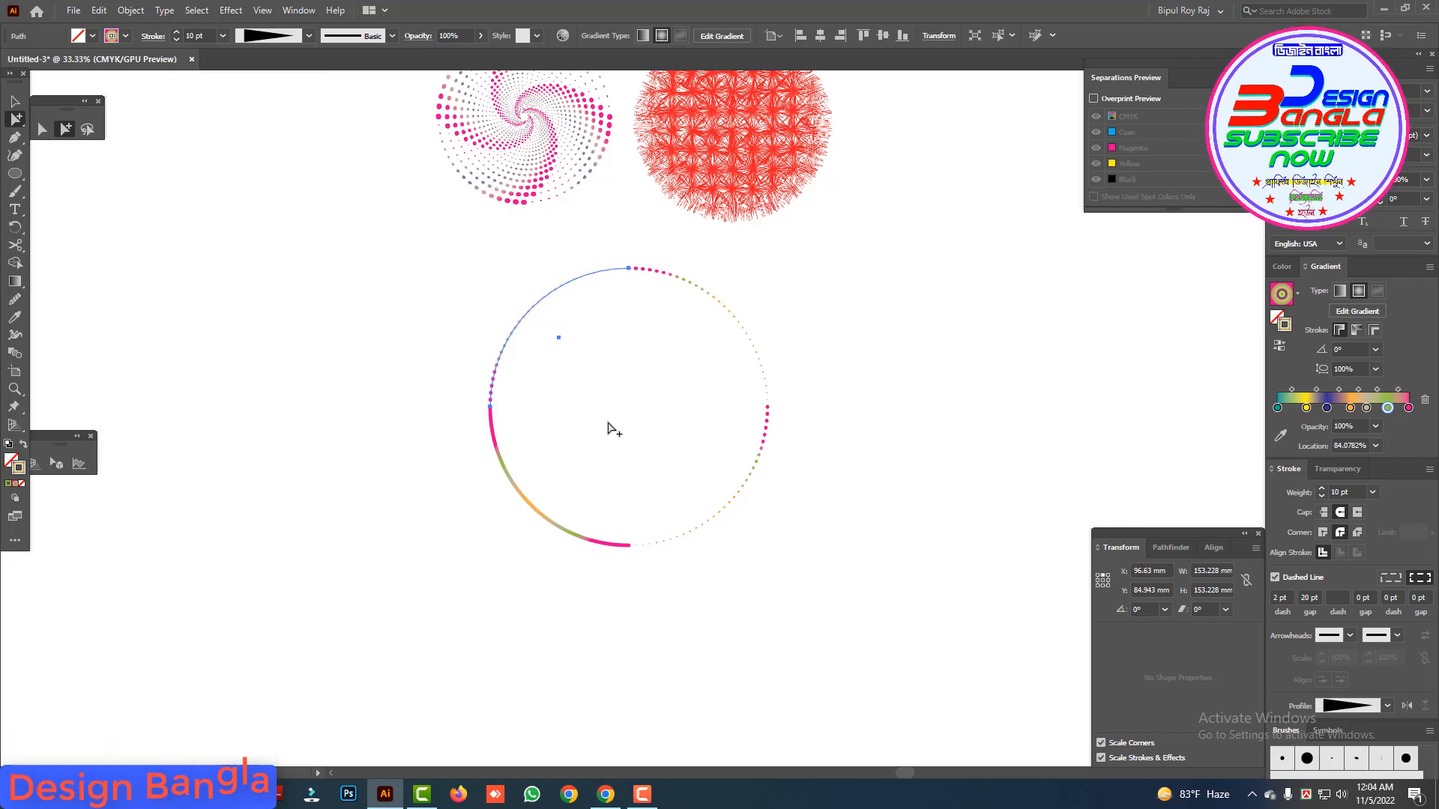
# Step: Give the lower-left quarter arc a dashed stroke with a 2 pt dash and 18 pt gap, tapered with Width Profile 4
pyautogui.click(558, 476)
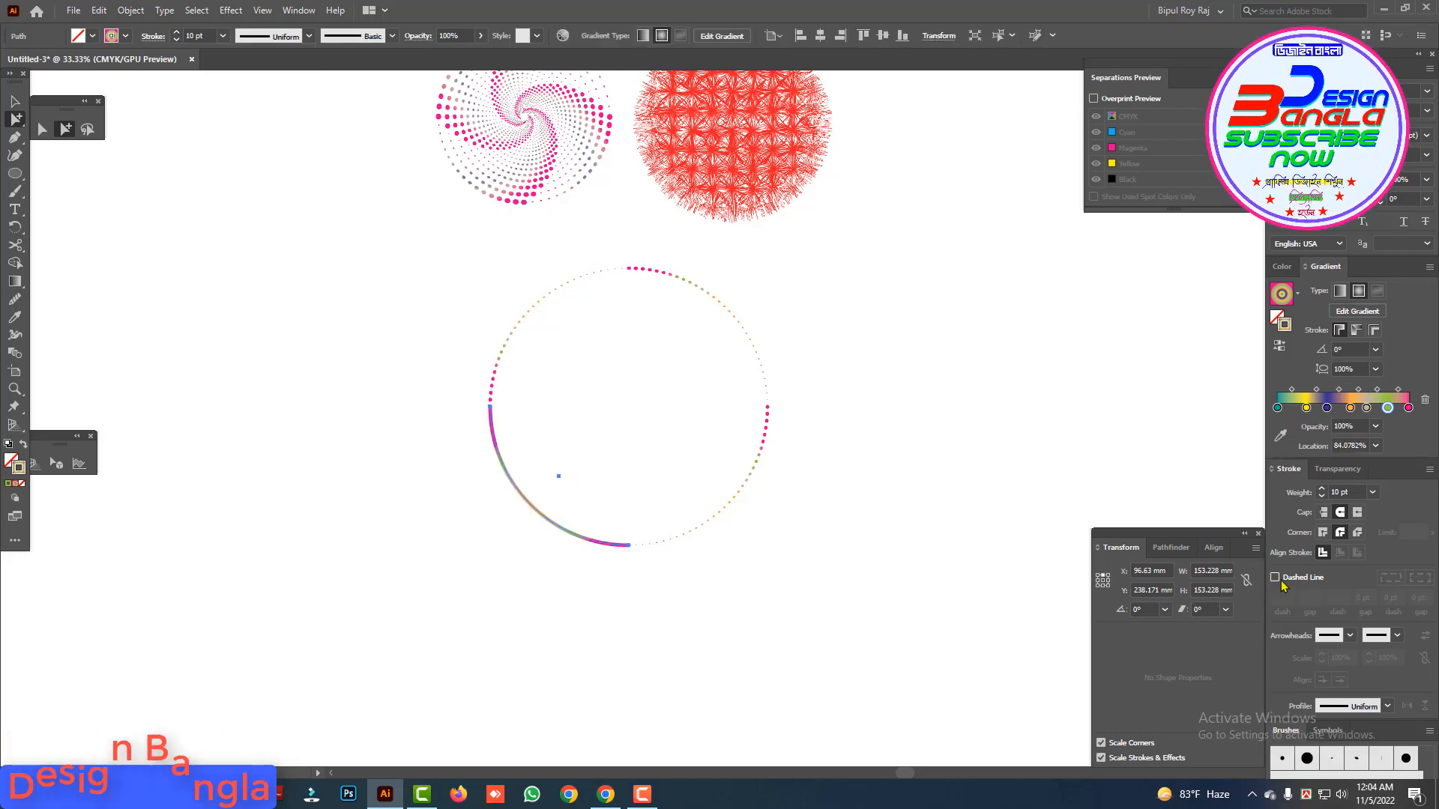
pyautogui.click(1279, 579)
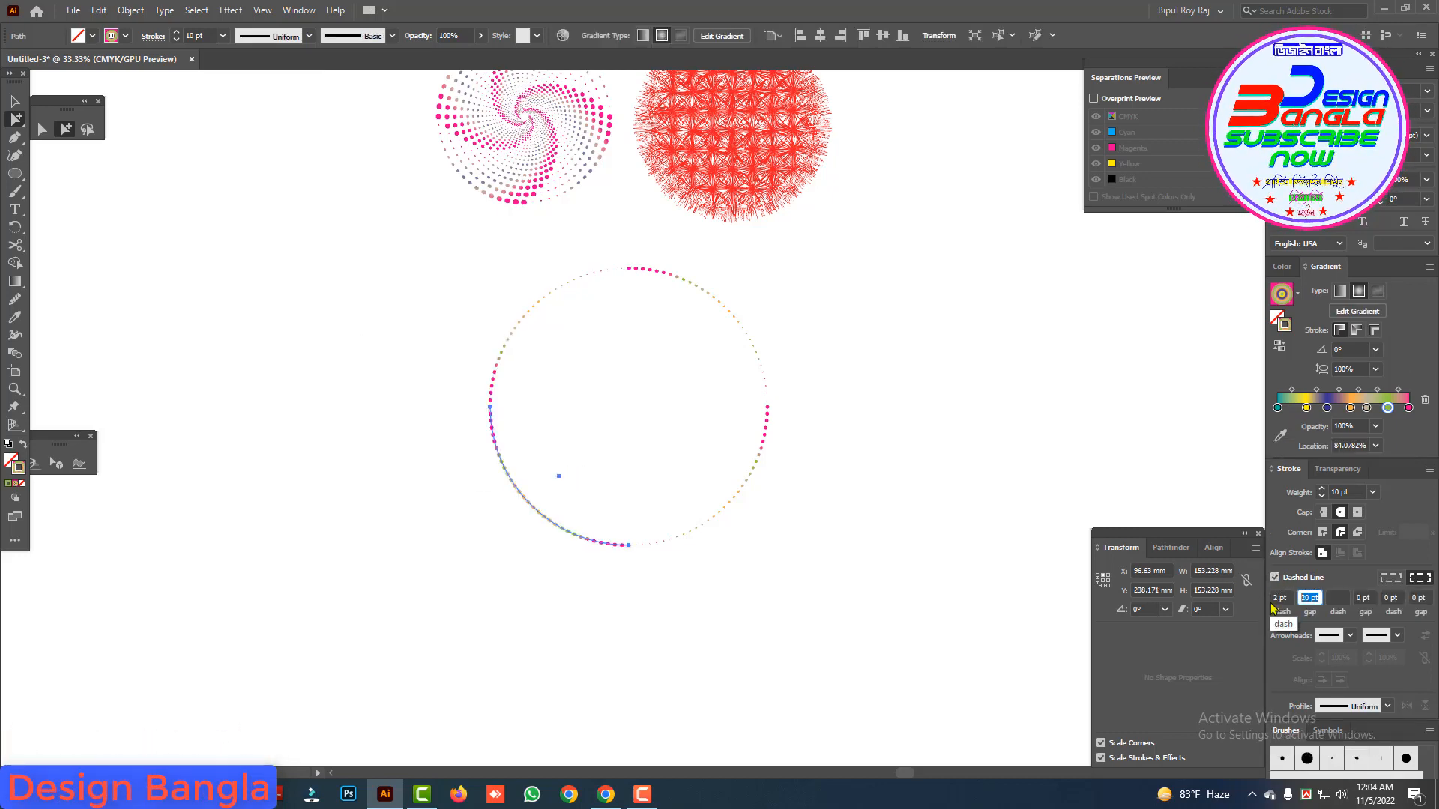
pyautogui.write('20')
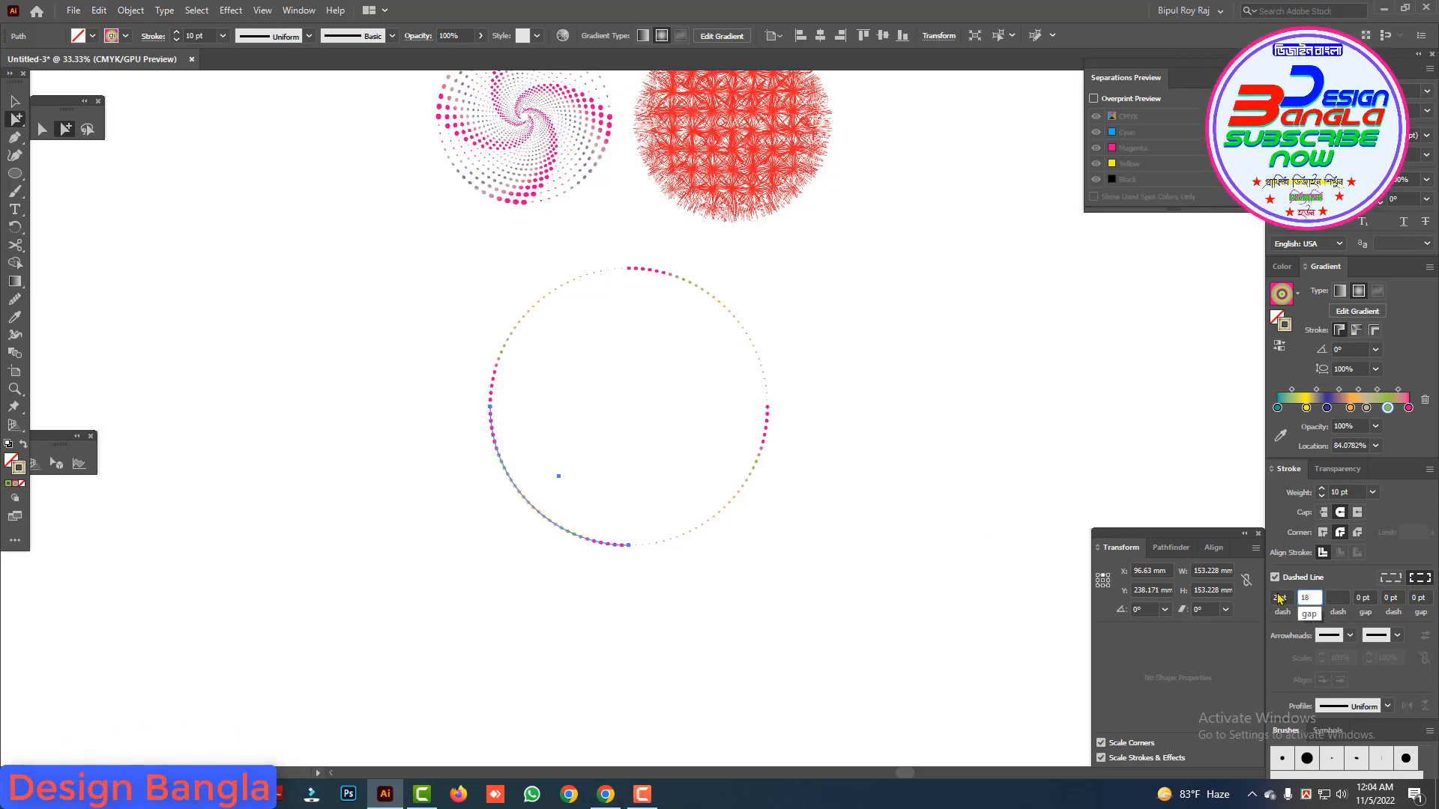
pyautogui.click(525, 498)
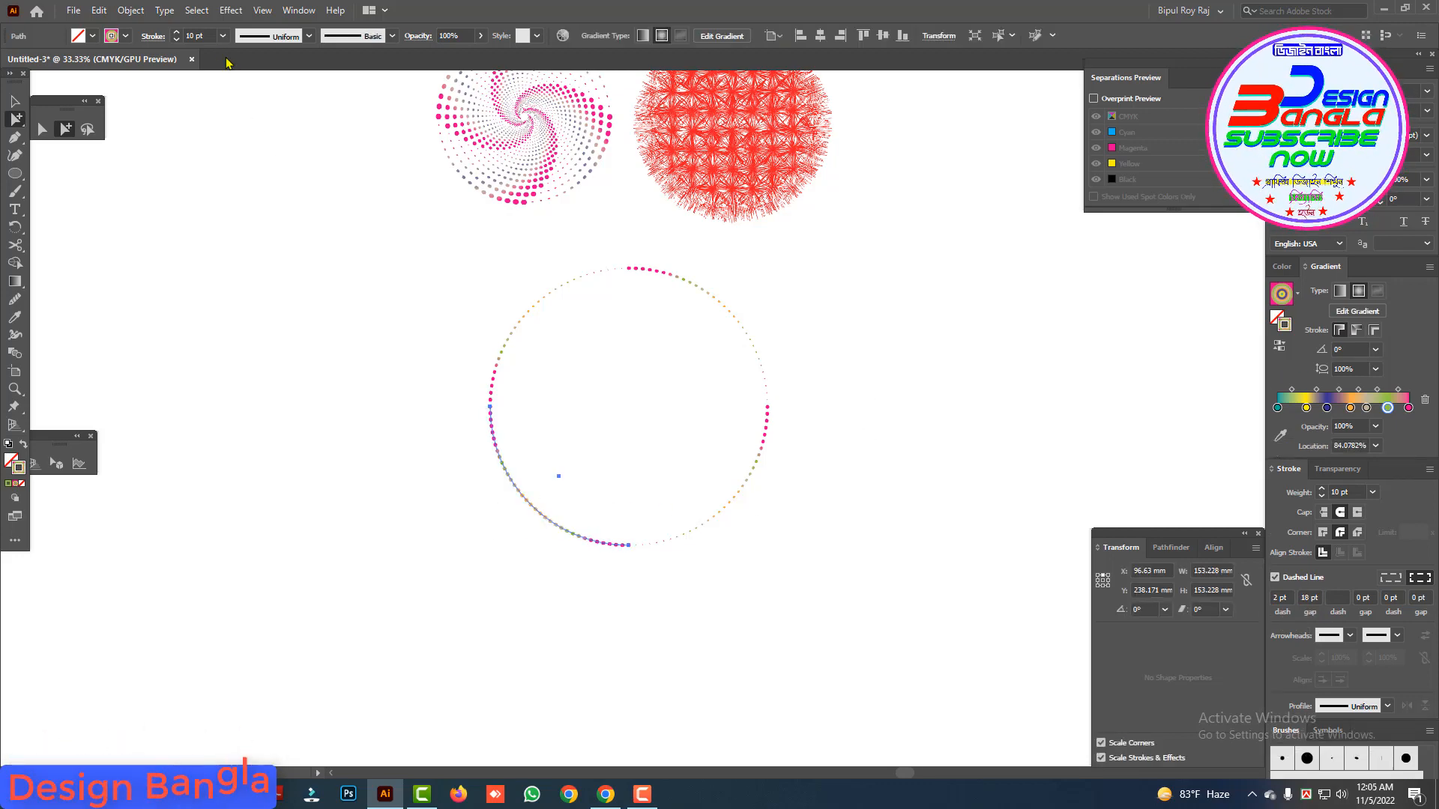
pyautogui.click(283, 37)
pyautogui.click(268, 155)
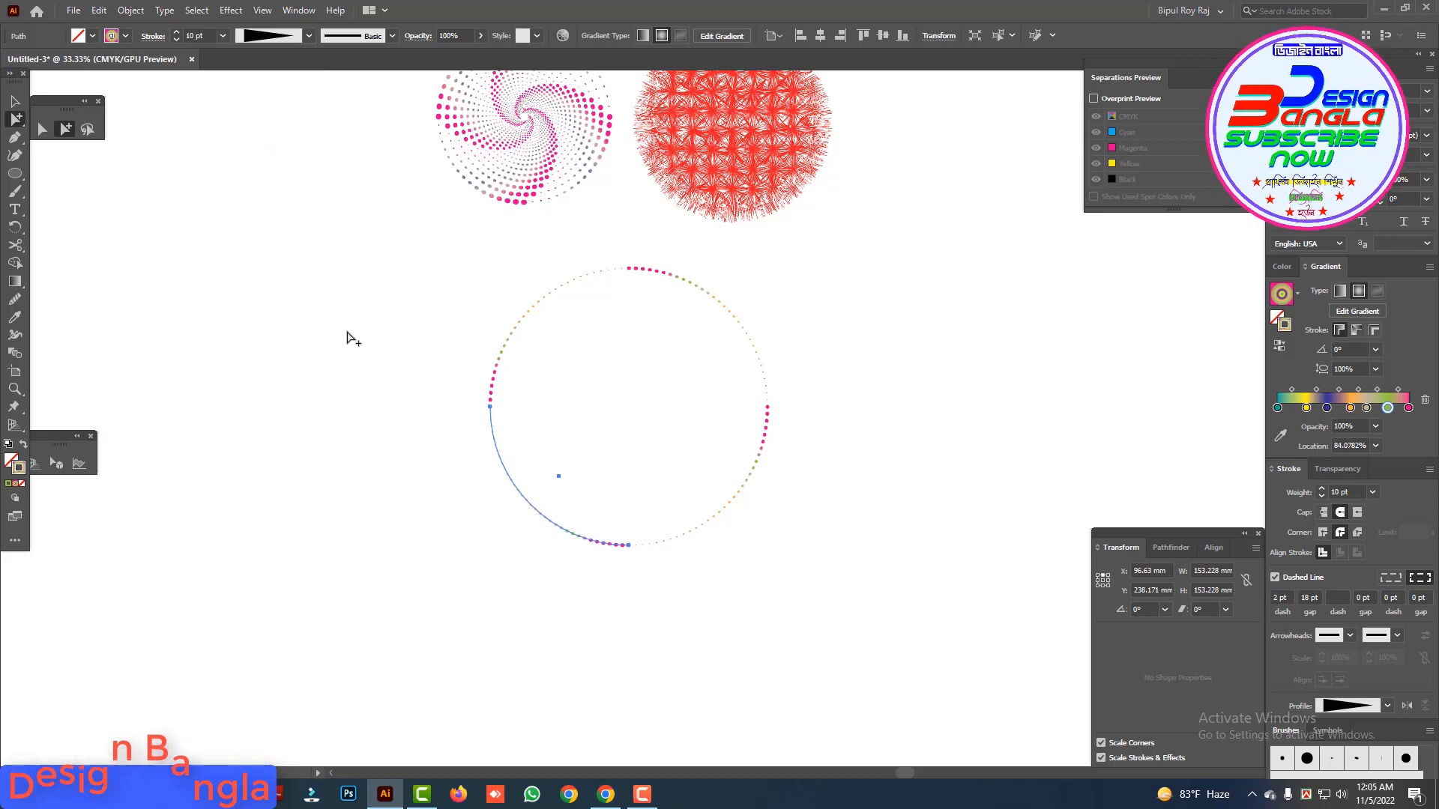
# Step: Group the circle's four dashed quarter arcs and select the group
pyautogui.moveTo(460, 287); pyautogui.dragTo(830, 555)
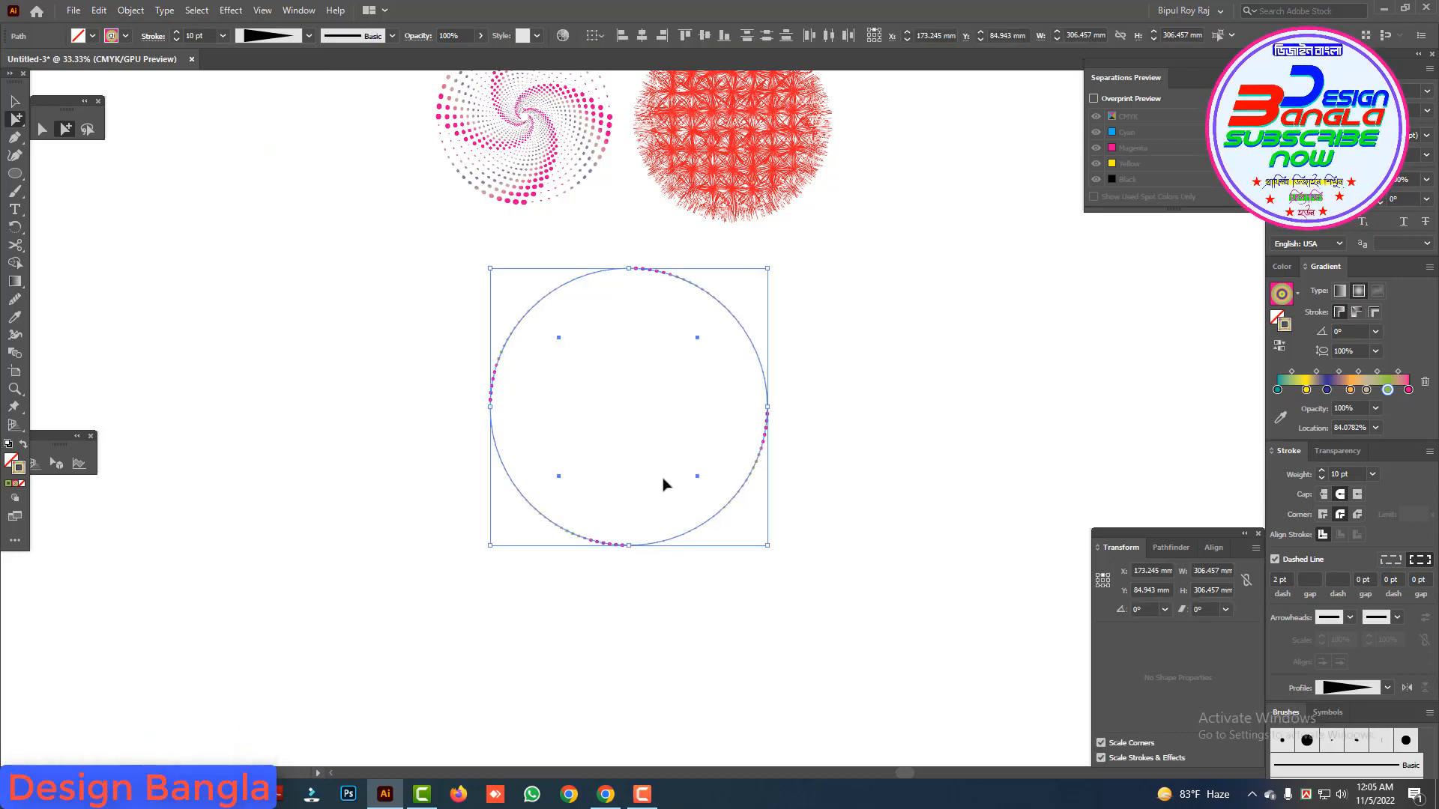
pyautogui.click(15, 102)
pyautogui.click(321, 318)
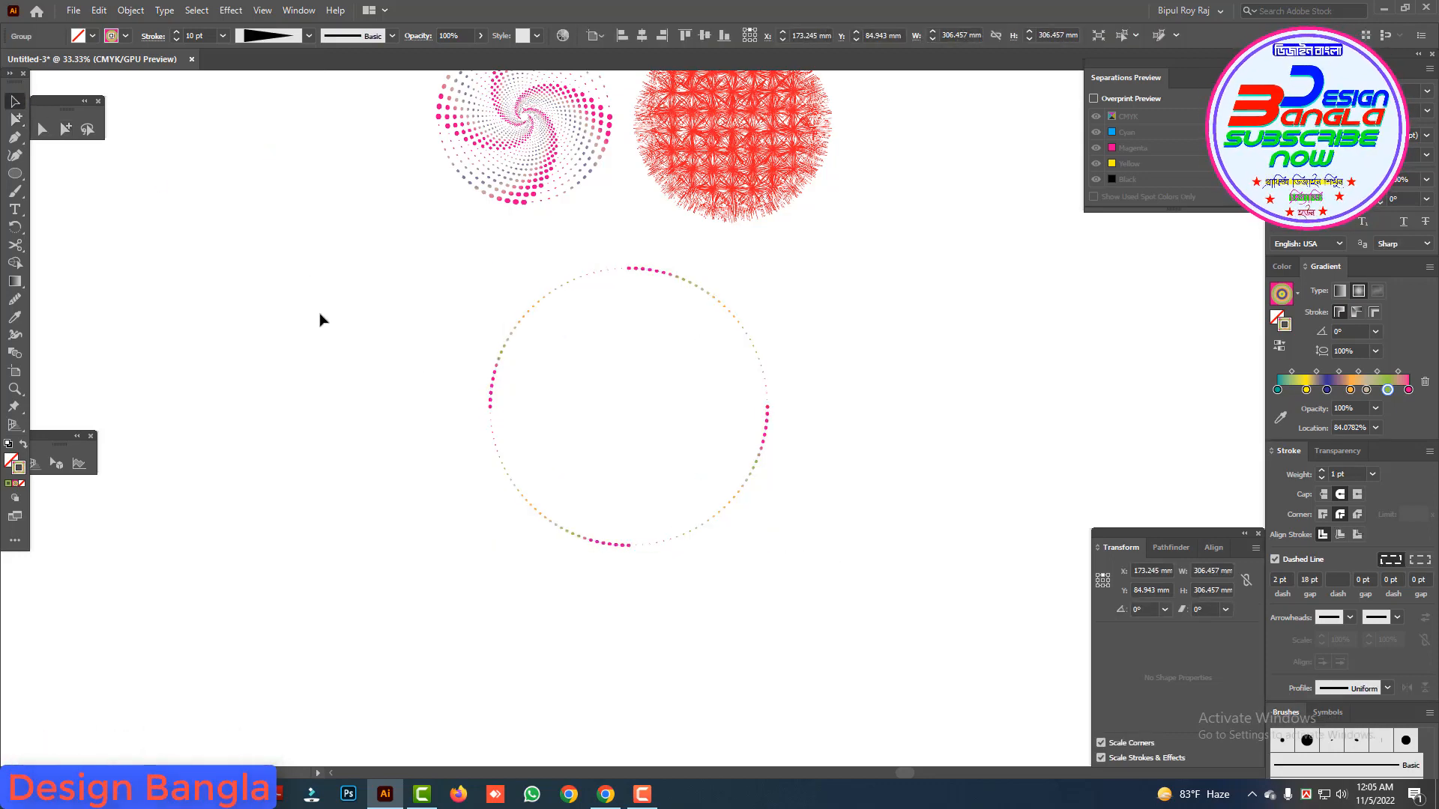
pyautogui.moveTo(322, 319); pyautogui.dragTo(781, 547)
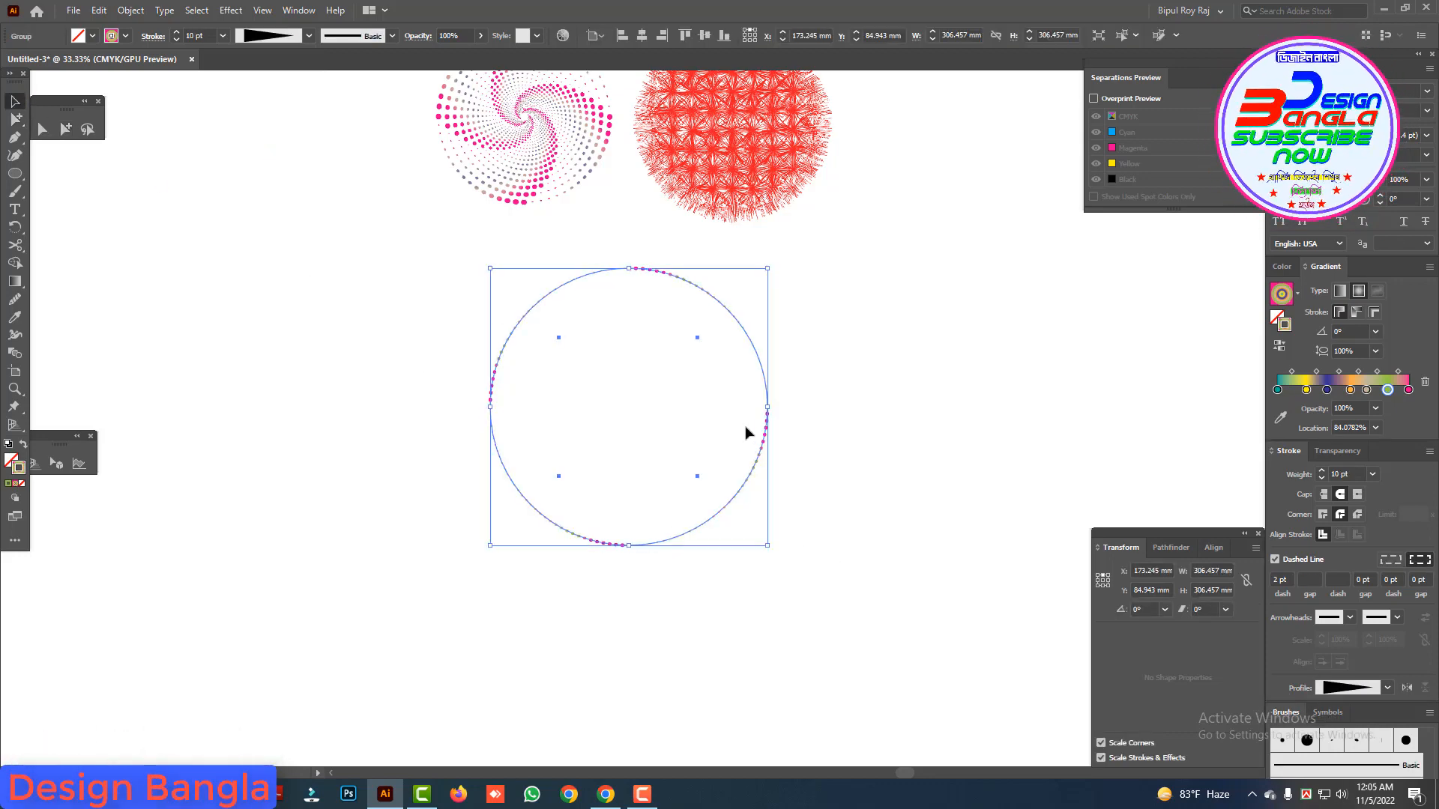
# Step: Add a Transform effect to the arc group with 90% horizontal and vertical scale and 20 copies
pyautogui.click(231, 11)
pyautogui.moveTo(256, 138)
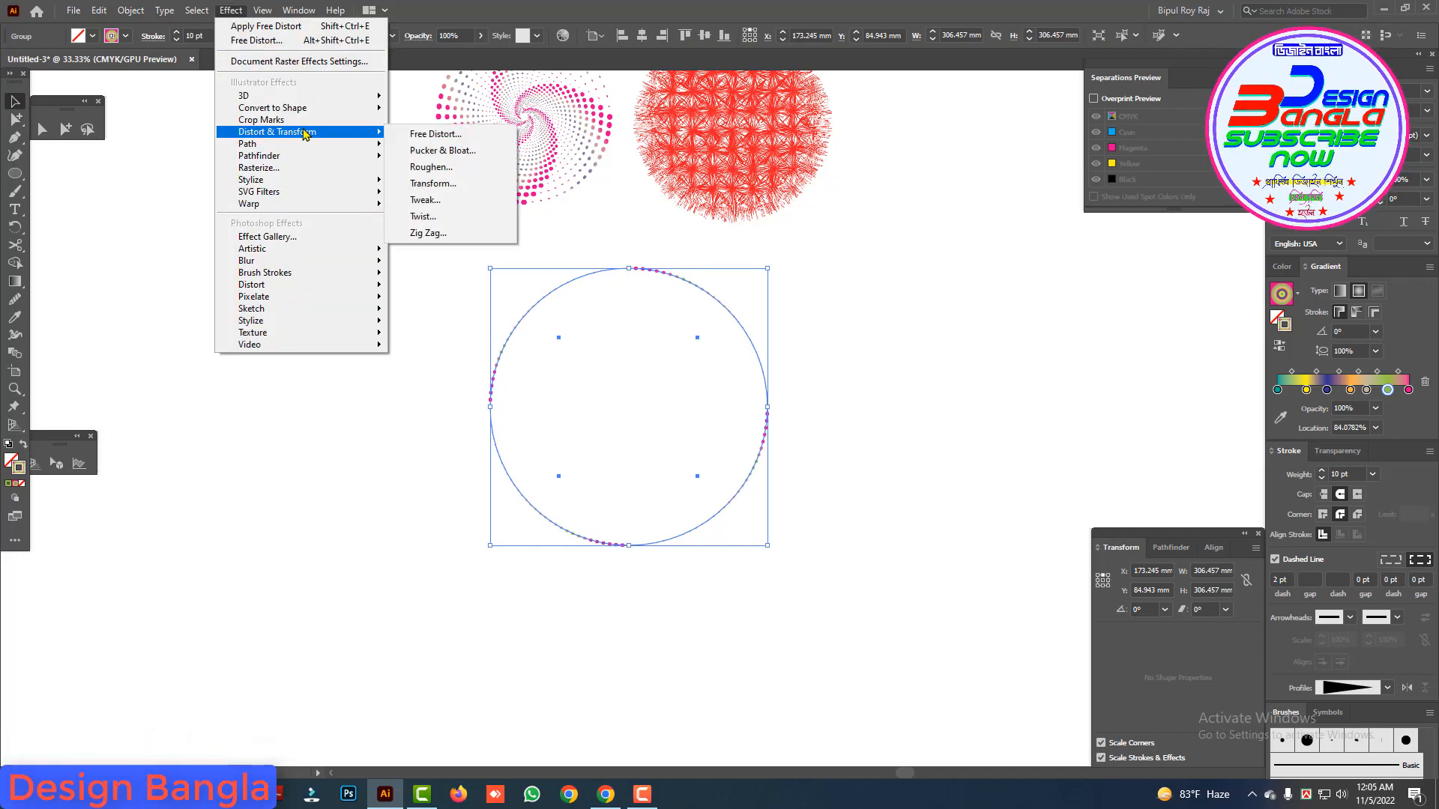
pyautogui.click(431, 184)
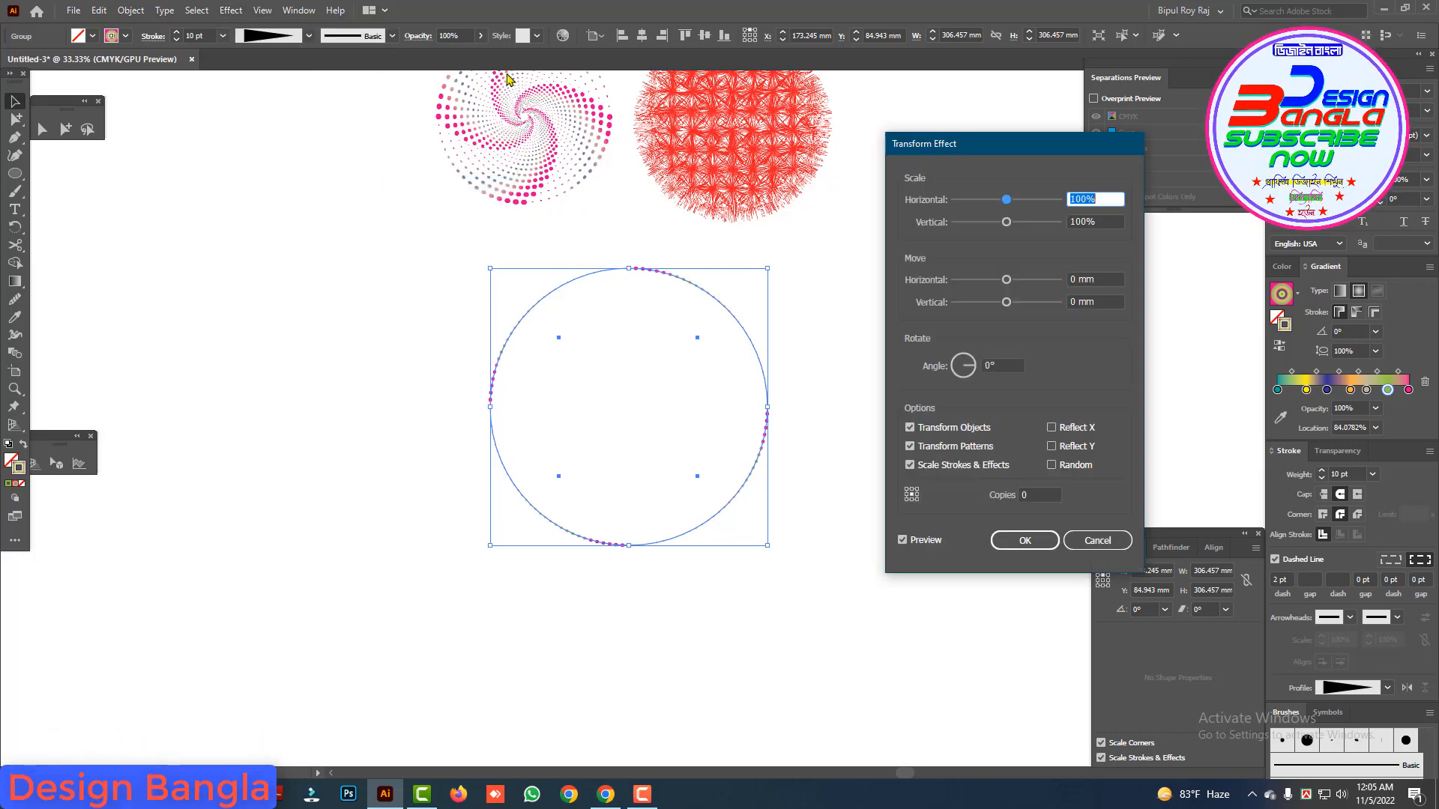
pyautogui.moveTo(991, 151); pyautogui.dragTo(937, 84)
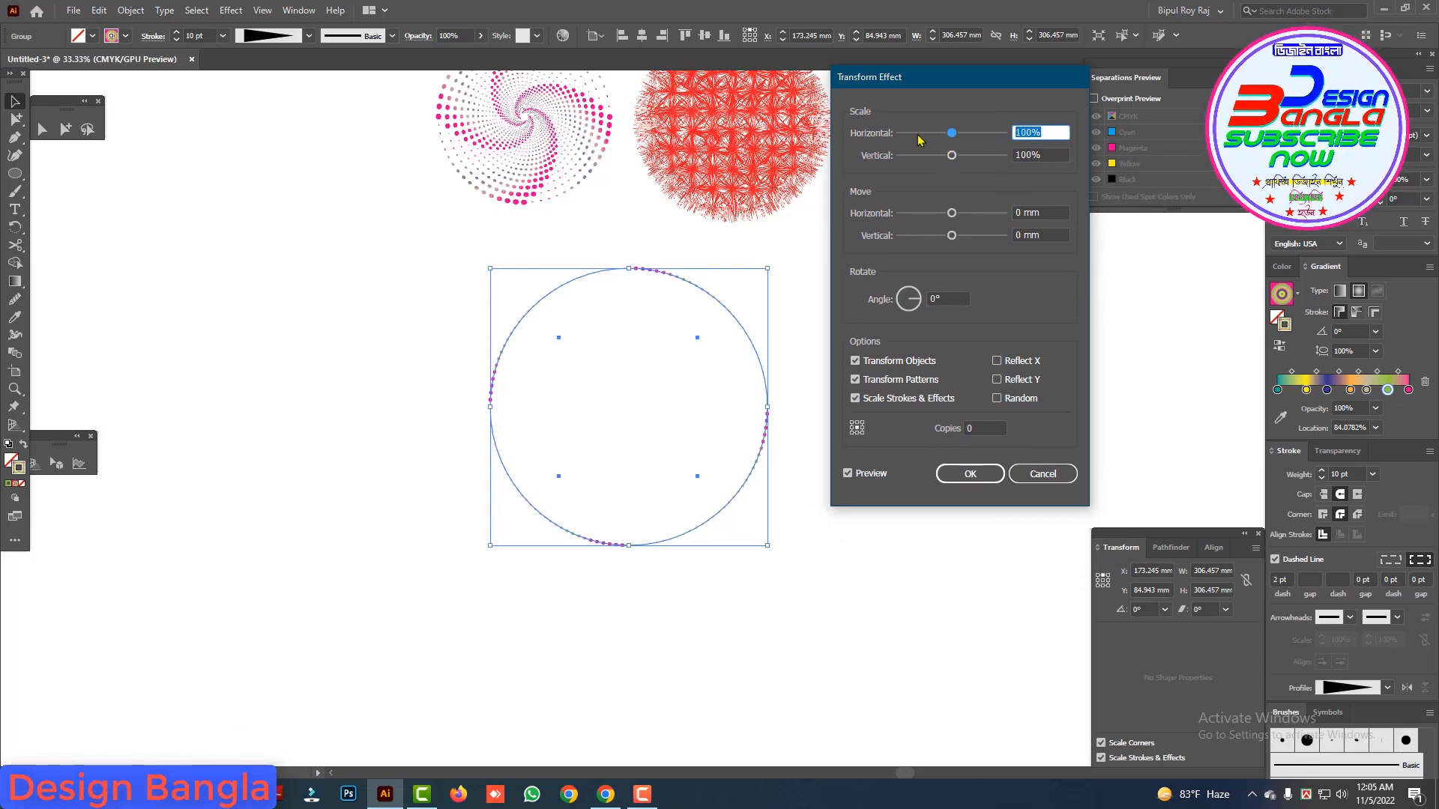
pyautogui.press('Tab')
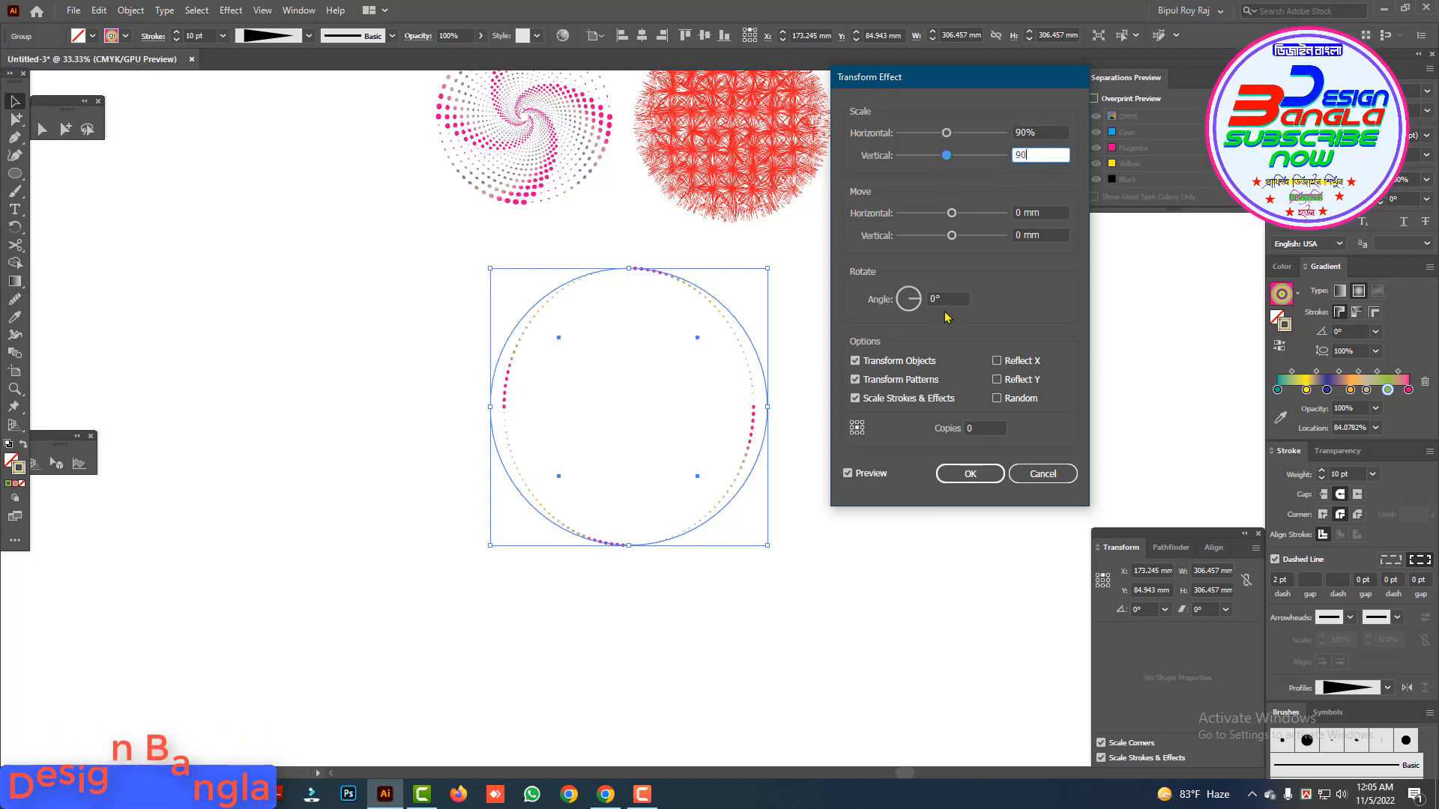
pyautogui.moveTo(983, 429); pyautogui.dragTo(879, 441)
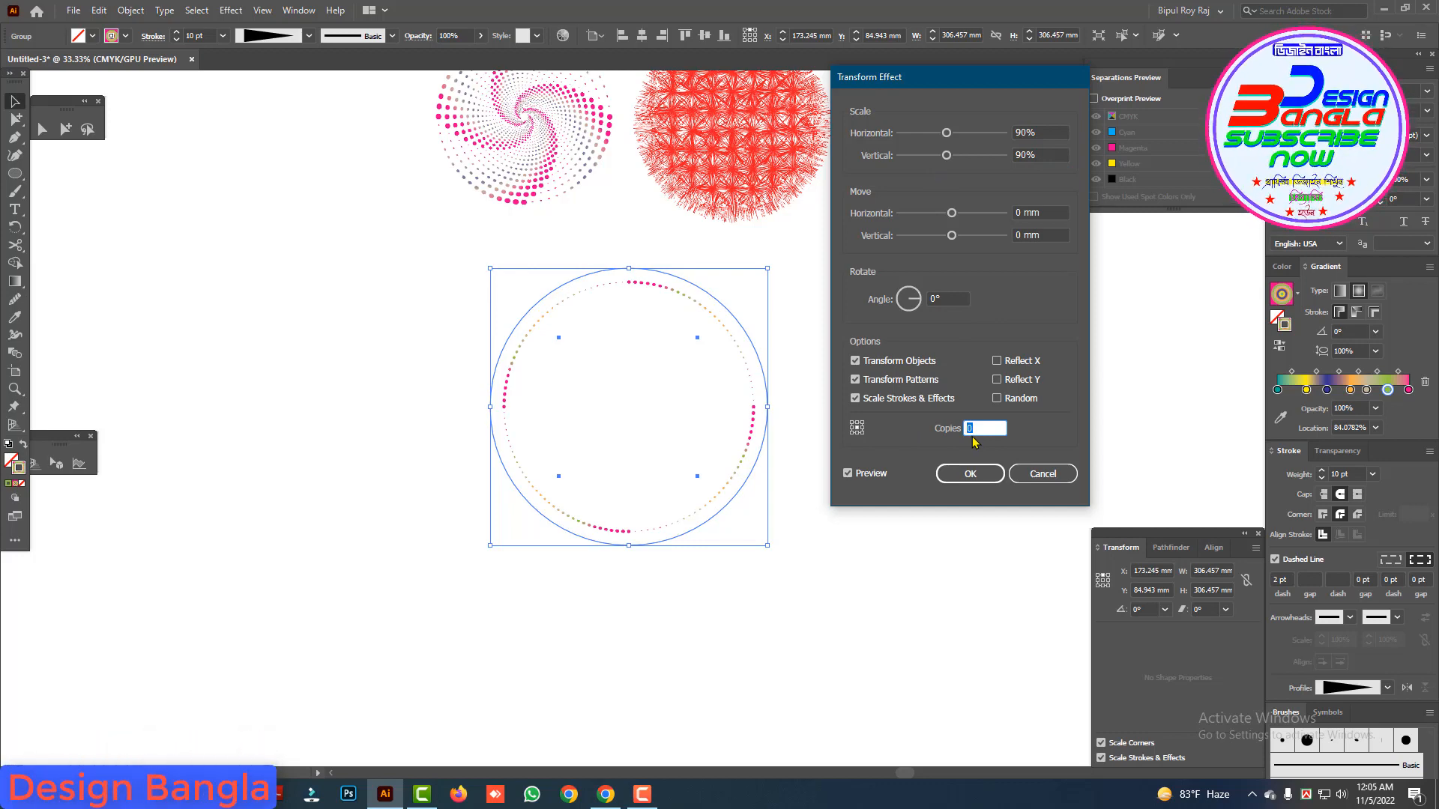
pyautogui.write('02')
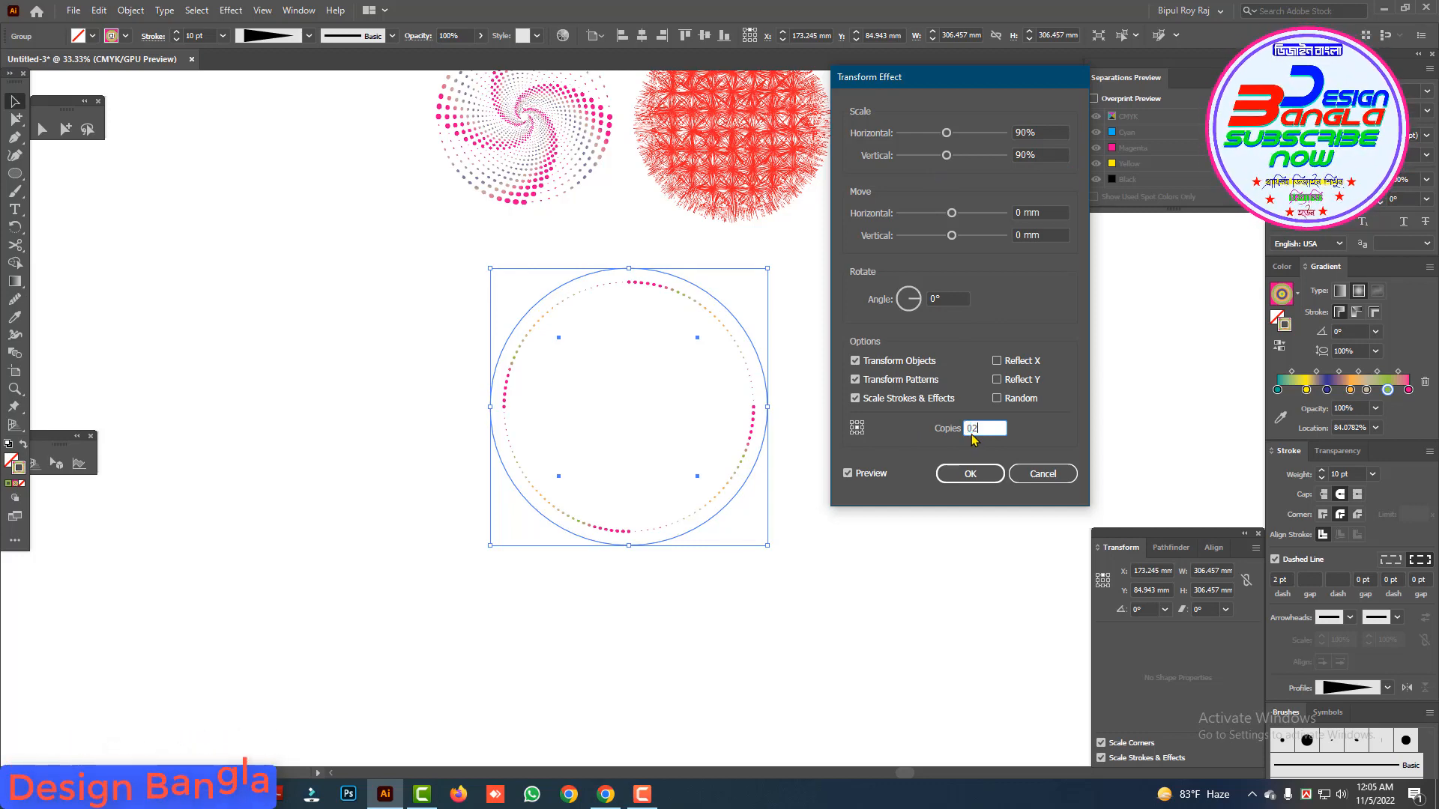
pyautogui.write('20')
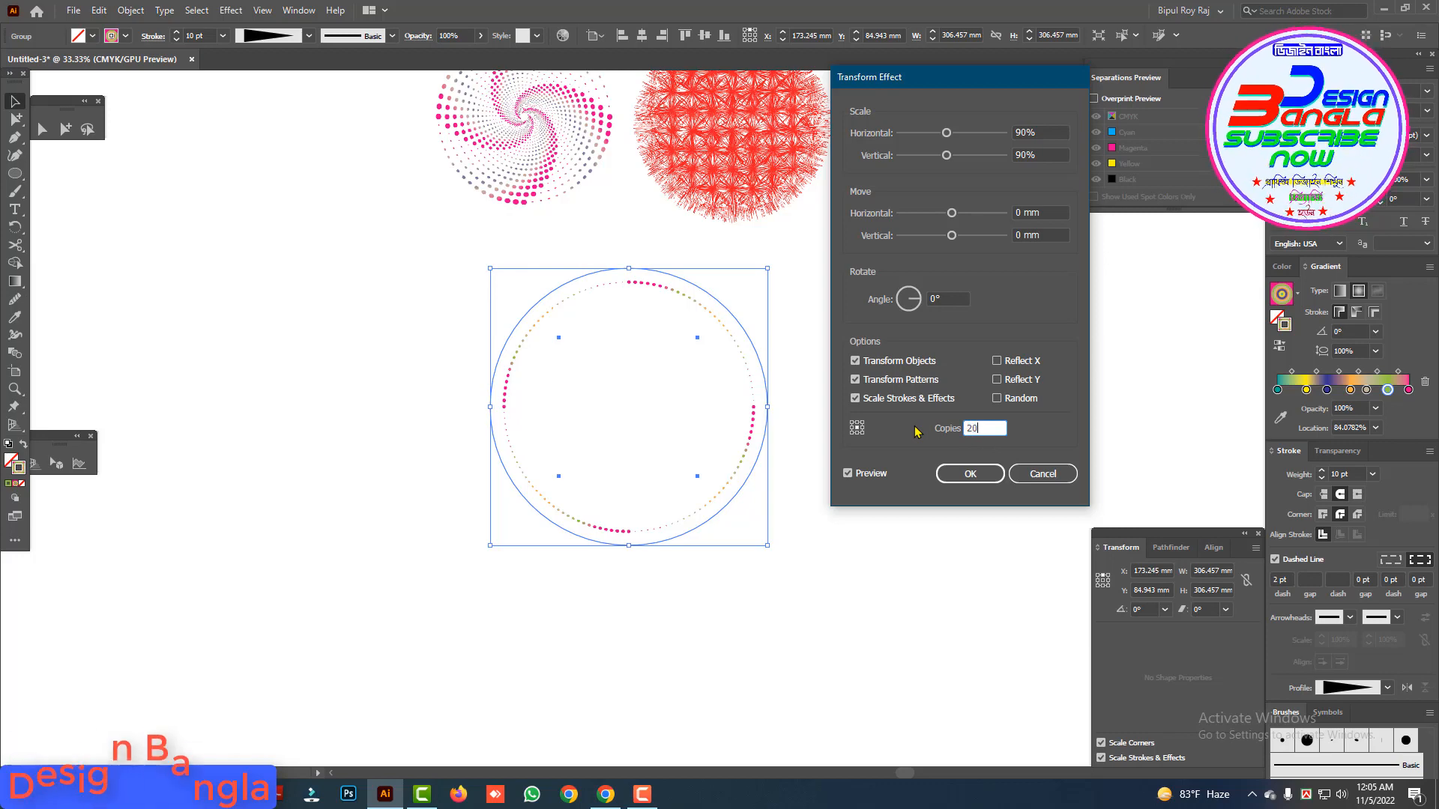
# Step: Set the Transform effect's rotation angle to 10° and its copies to 30, and apply it
pyautogui.click(945, 297)
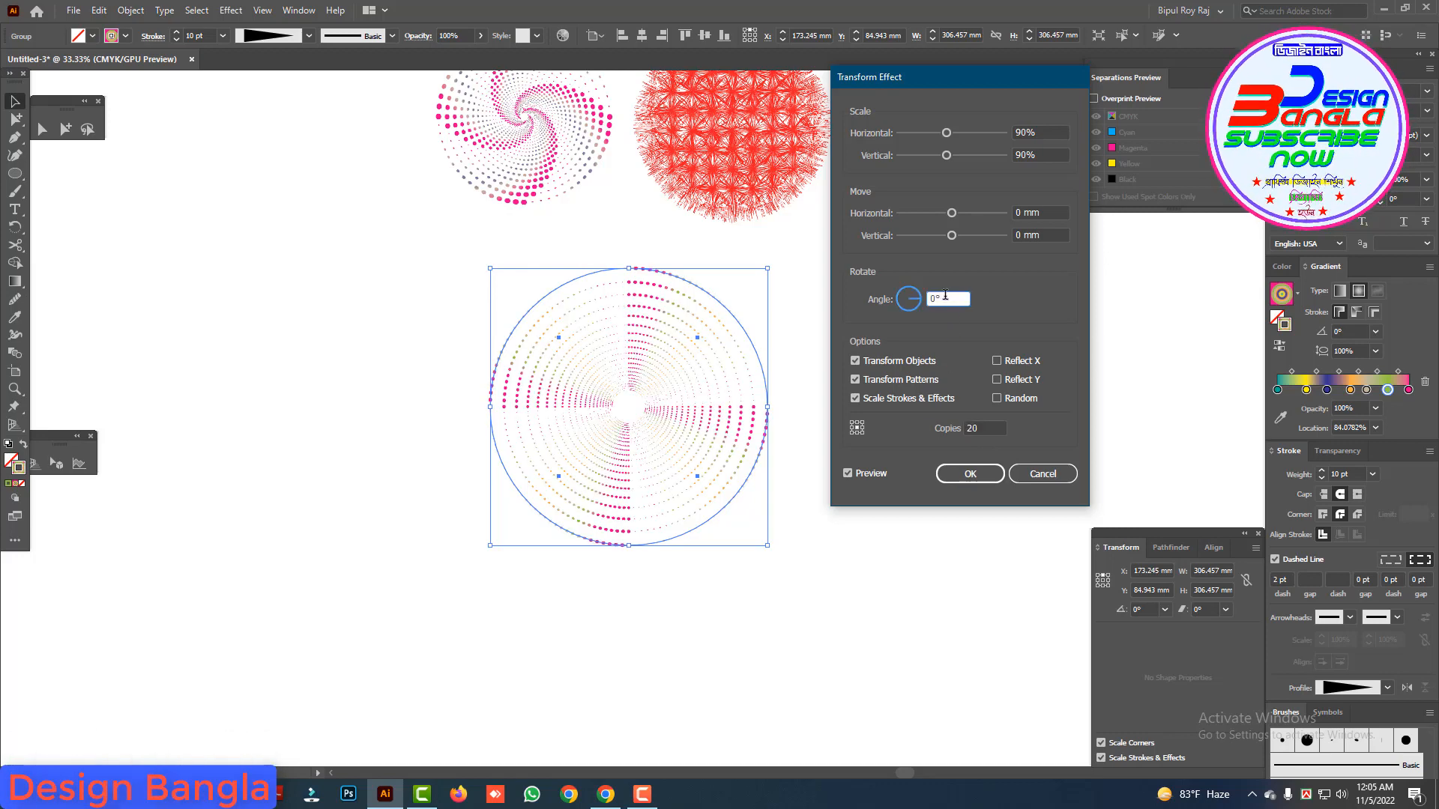
pyautogui.press('Up')
pyautogui.press('Up')
pyautogui.press('Up')
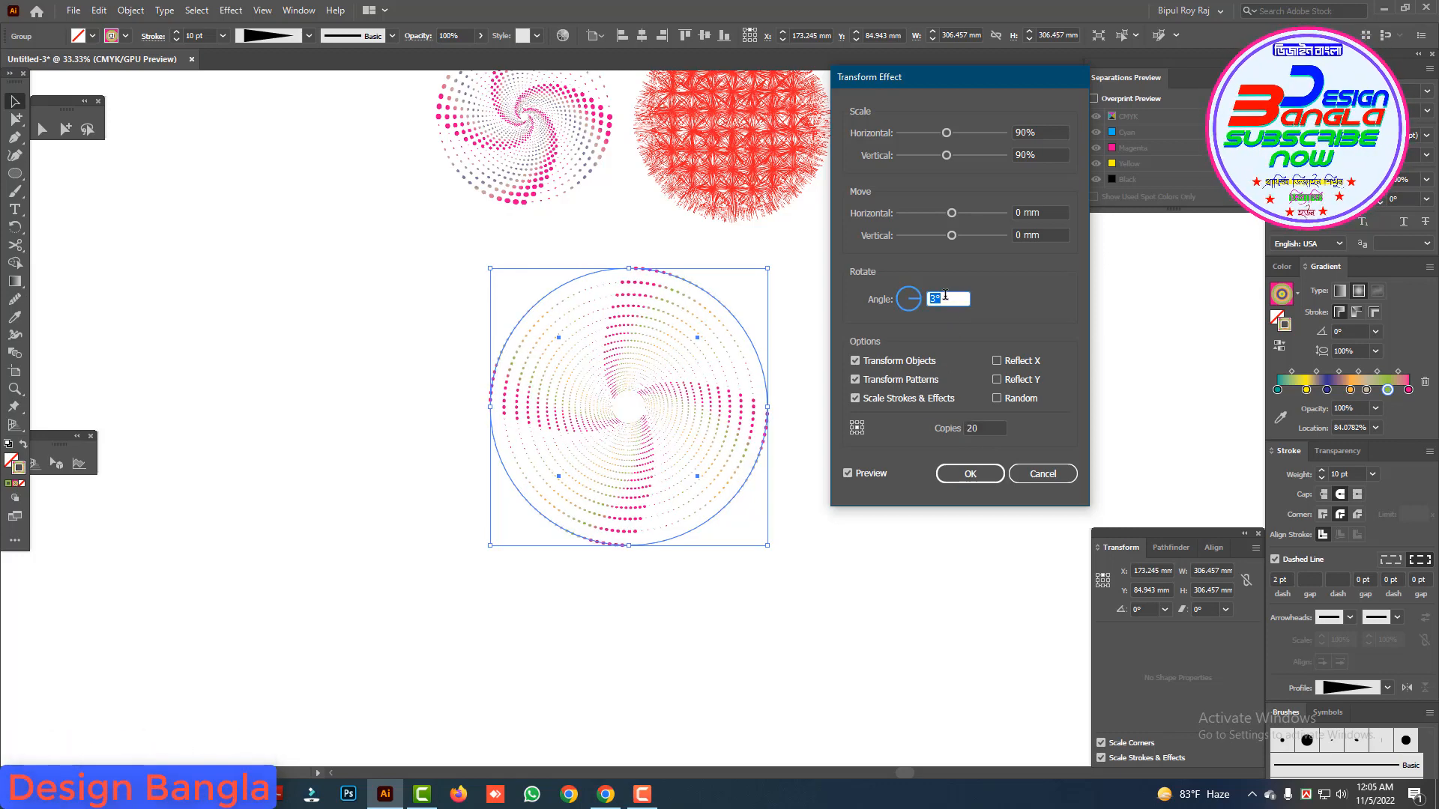
pyautogui.press('Up')
pyautogui.press('Up')
pyautogui.press('Up')
pyautogui.press('Up')
pyautogui.press('Up')
pyautogui.press('Up')
pyautogui.press('Up')
pyautogui.press('Up')
pyautogui.press('Up')
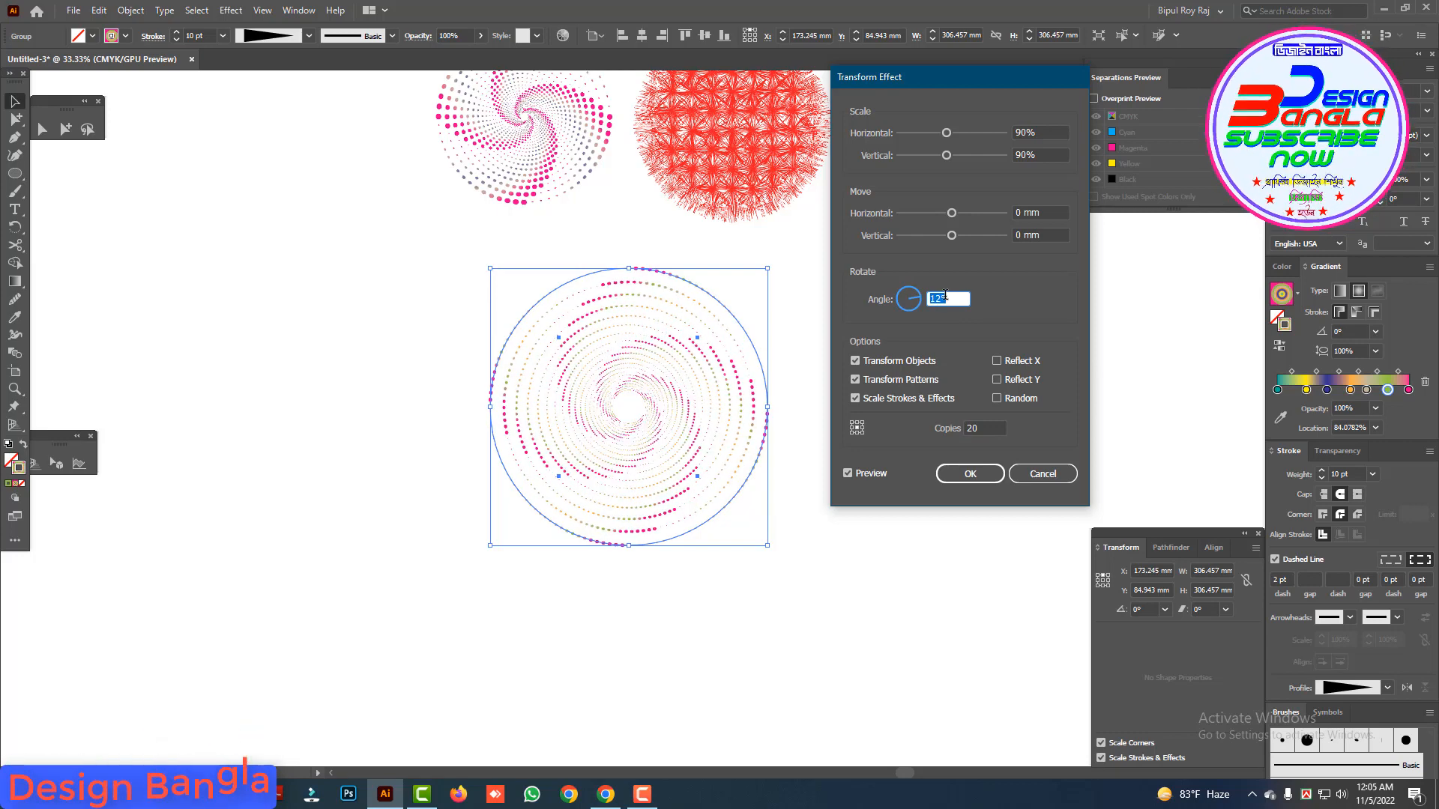
pyautogui.press('Up')
pyautogui.press('Up')
pyautogui.press('Down')
pyautogui.press('Down')
pyautogui.press('Down')
pyautogui.press('Down')
pyautogui.press('Down')
pyautogui.press('Down')
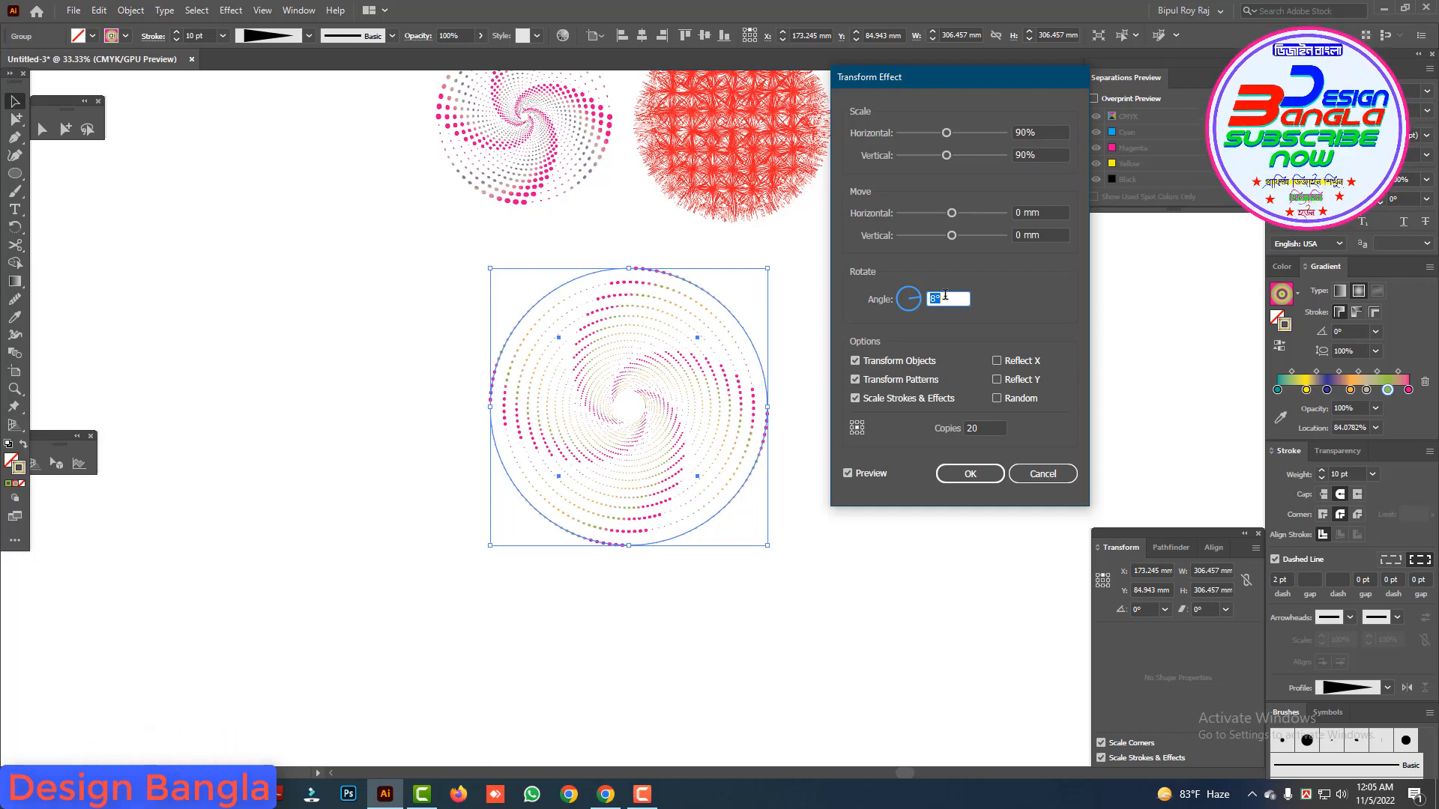
pyautogui.press('Down')
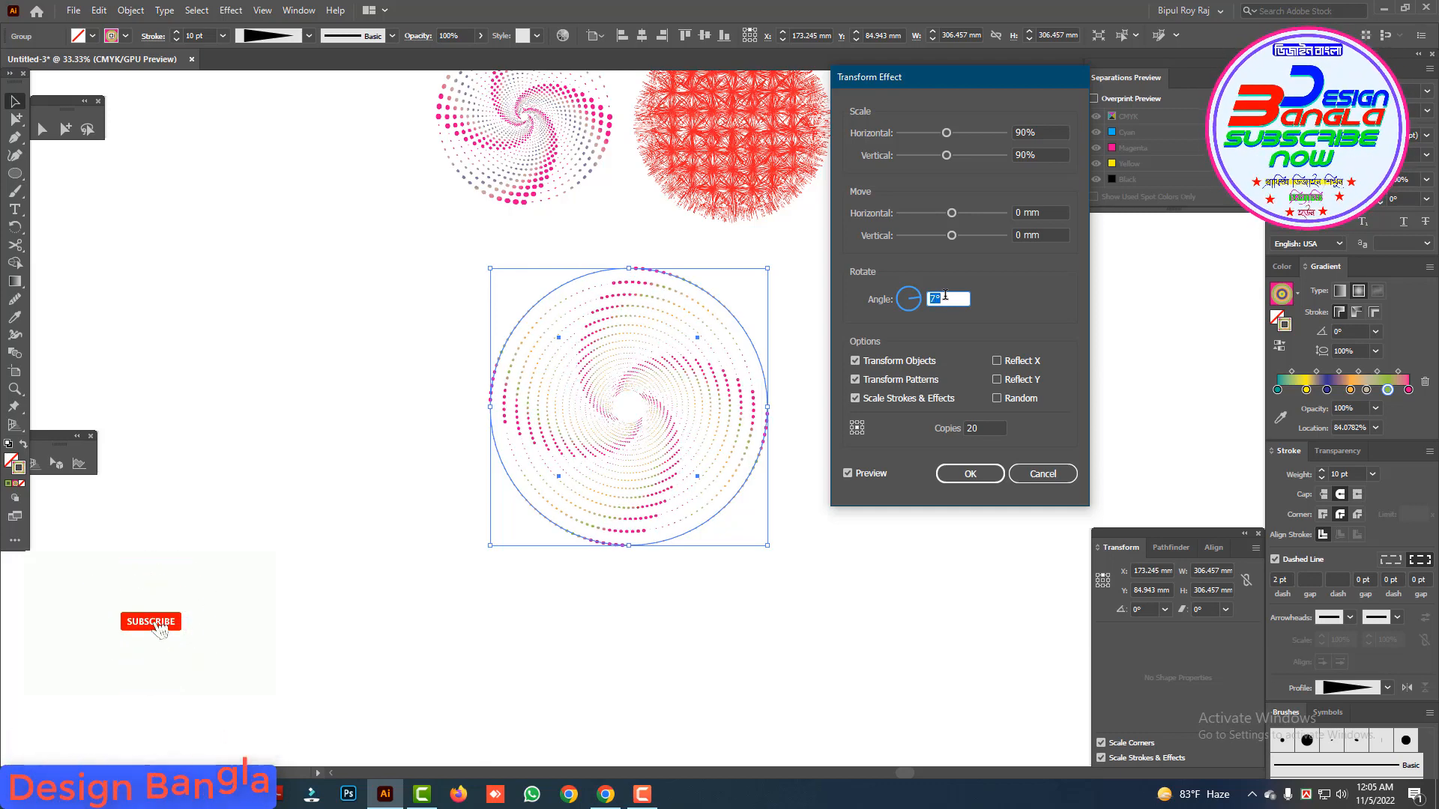
pyautogui.press('Up')
pyautogui.press('Up')
pyautogui.press('Up')
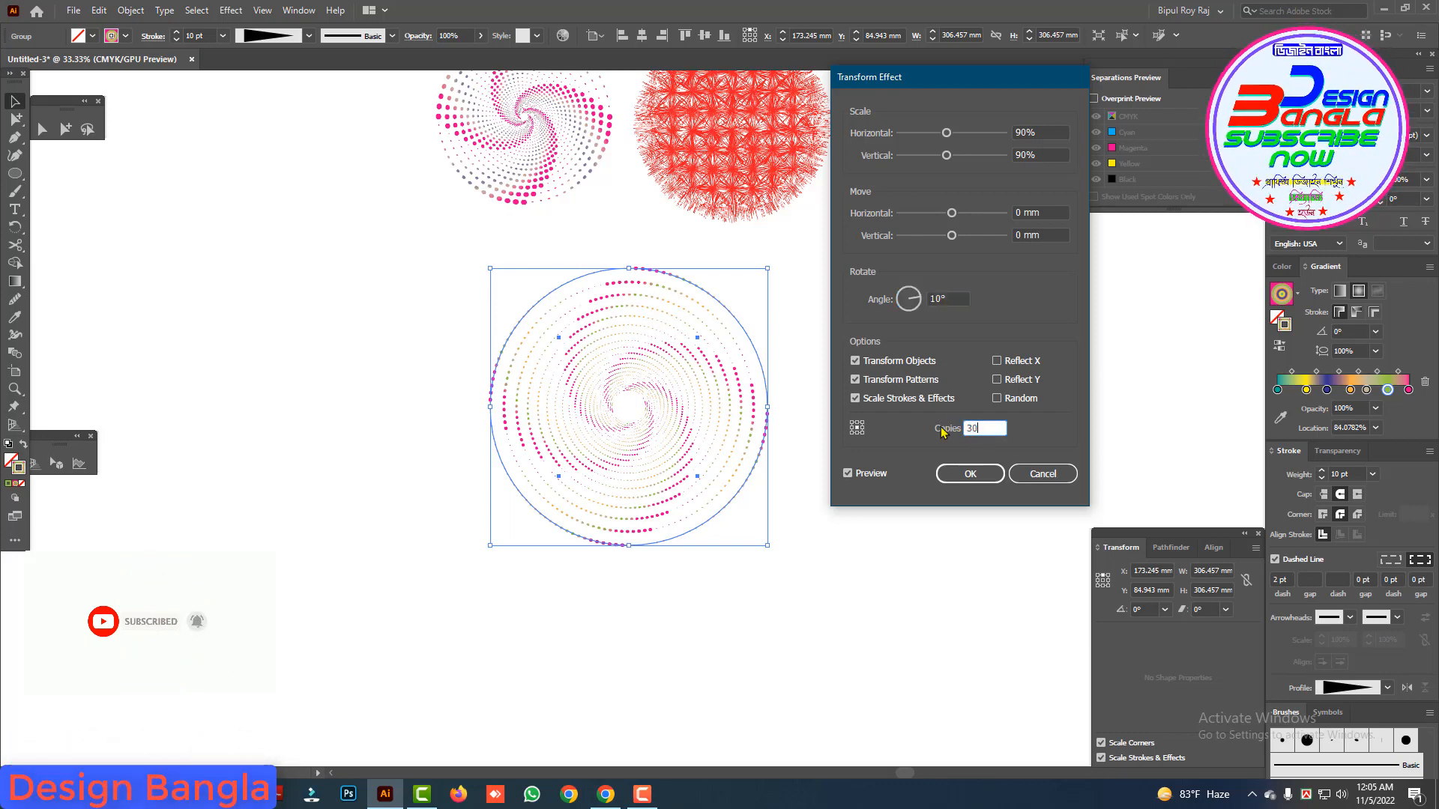
pyautogui.click(957, 300)
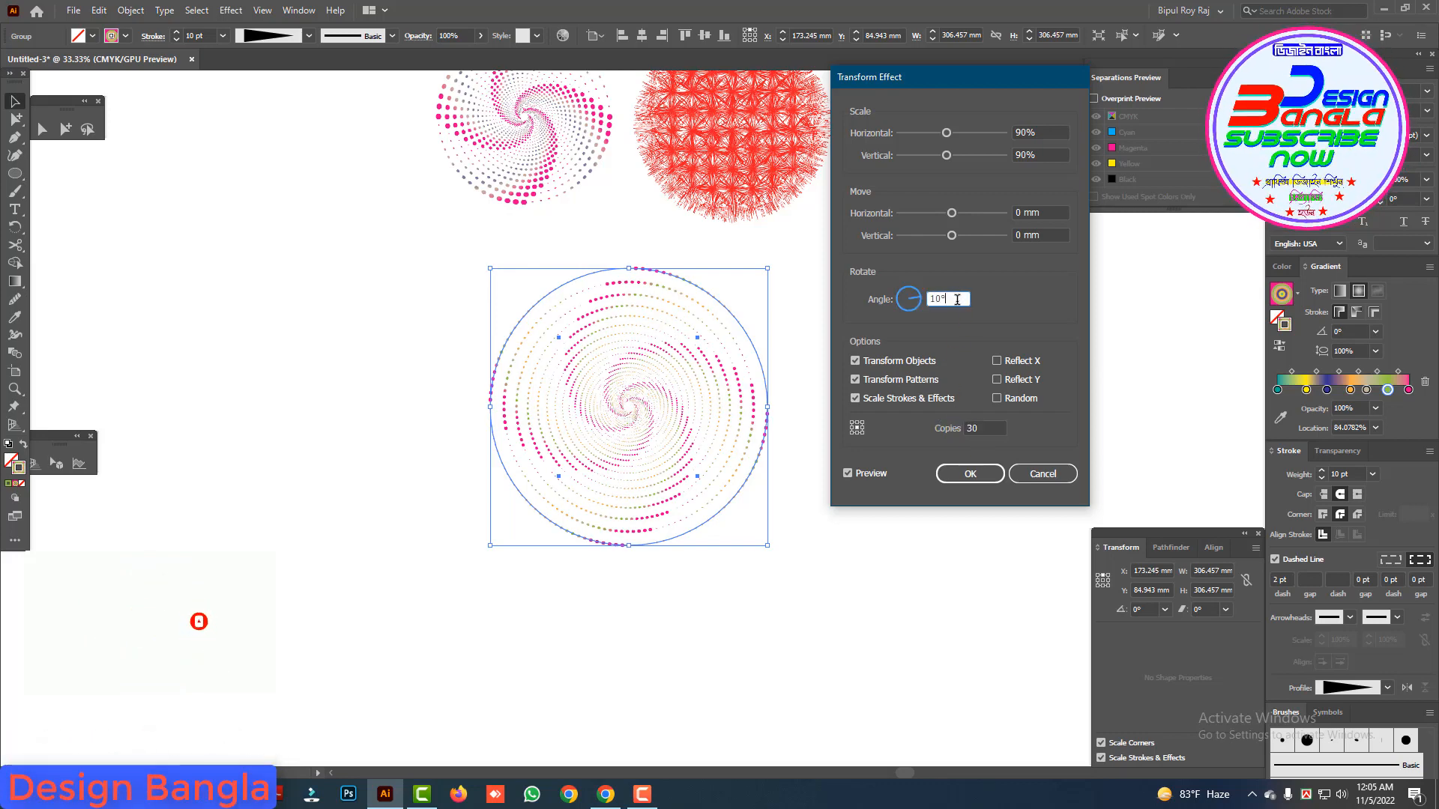
pyautogui.click(971, 475)
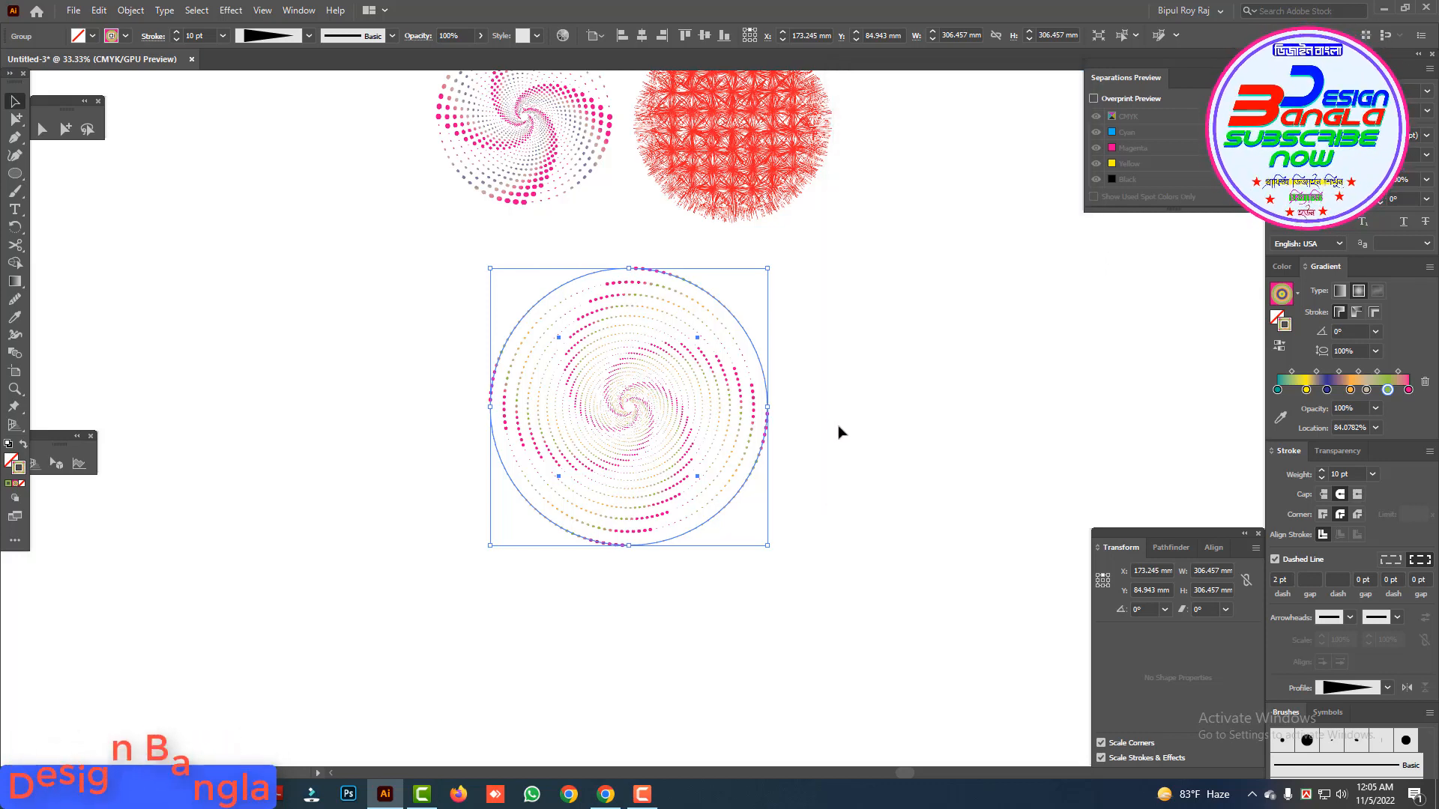
# Step: Increase the spiral group's stroke weight to 24 pt
pyautogui.click(1321, 472)
pyautogui.click(1321, 473)
pyautogui.click(1321, 472)
pyautogui.click(1321, 473)
pyautogui.click(1321, 473)
pyautogui.click(1321, 473)
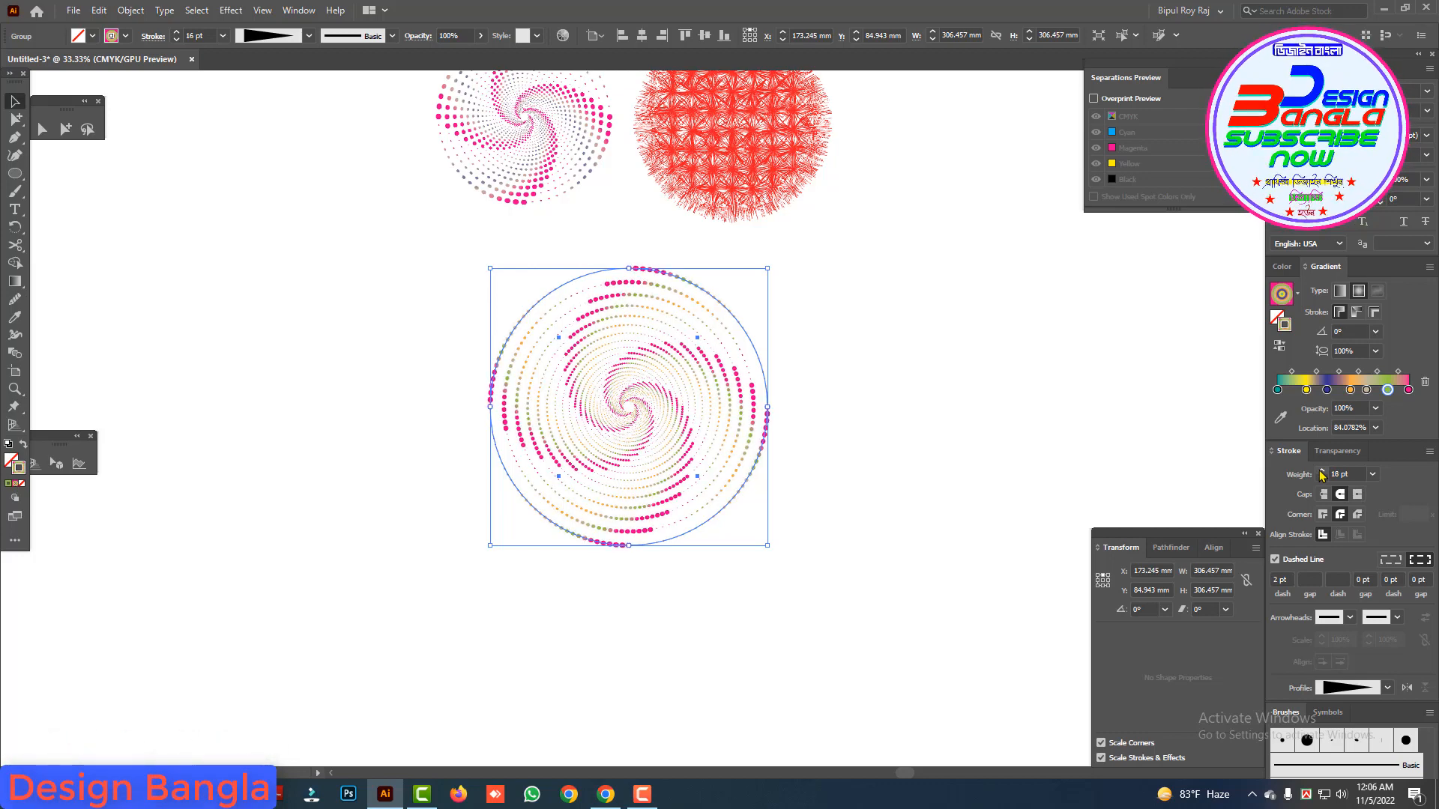
pyautogui.click(1321, 473)
pyautogui.click(1321, 473)
pyautogui.click(1321, 473)
pyautogui.click(1321, 473)
pyautogui.click(1321, 473)
pyautogui.click(1321, 472)
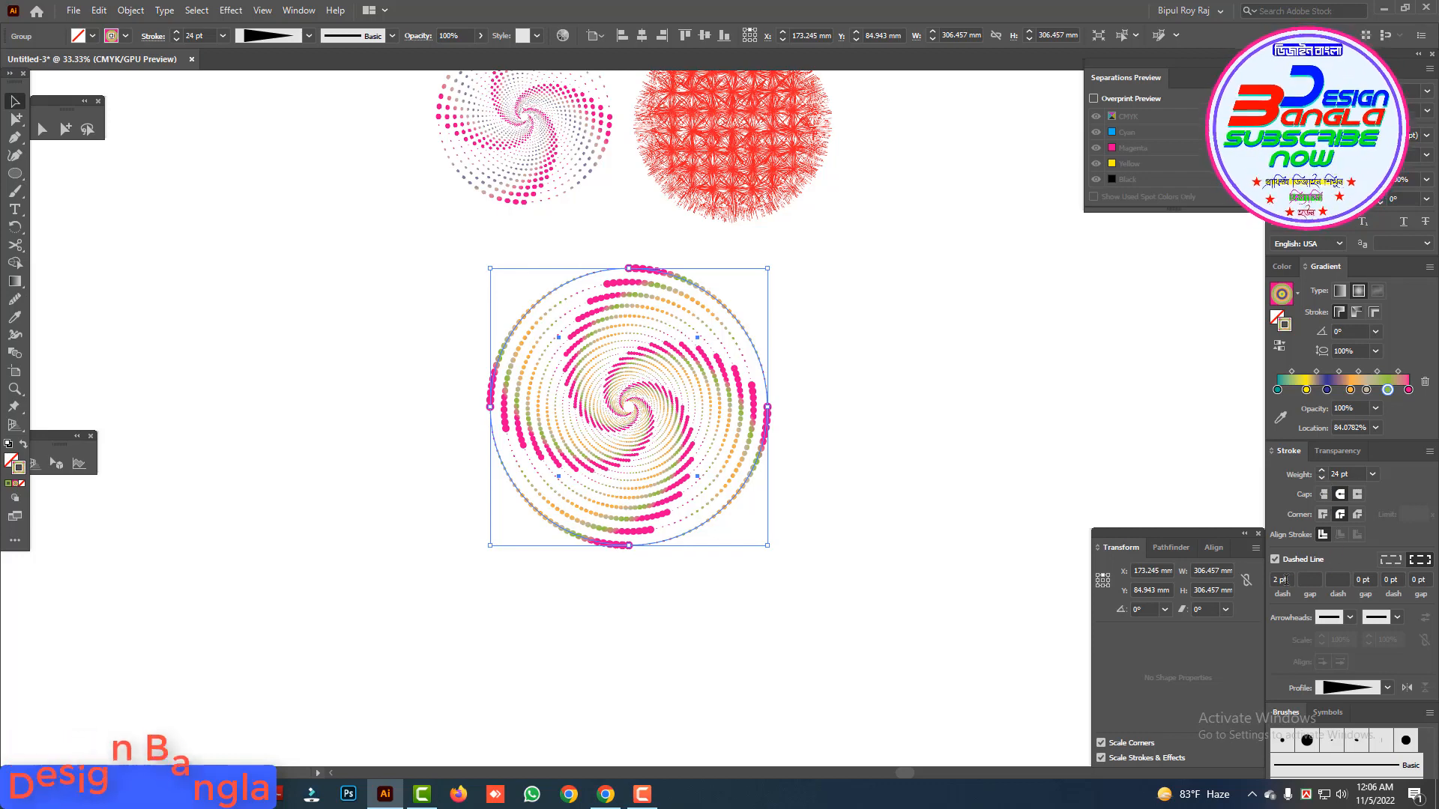
# Step: Set the spiral group's dash length to 1 pt and its stroke weight to 20 pt
pyautogui.moveTo(1287, 580); pyautogui.dragTo(1246, 582)
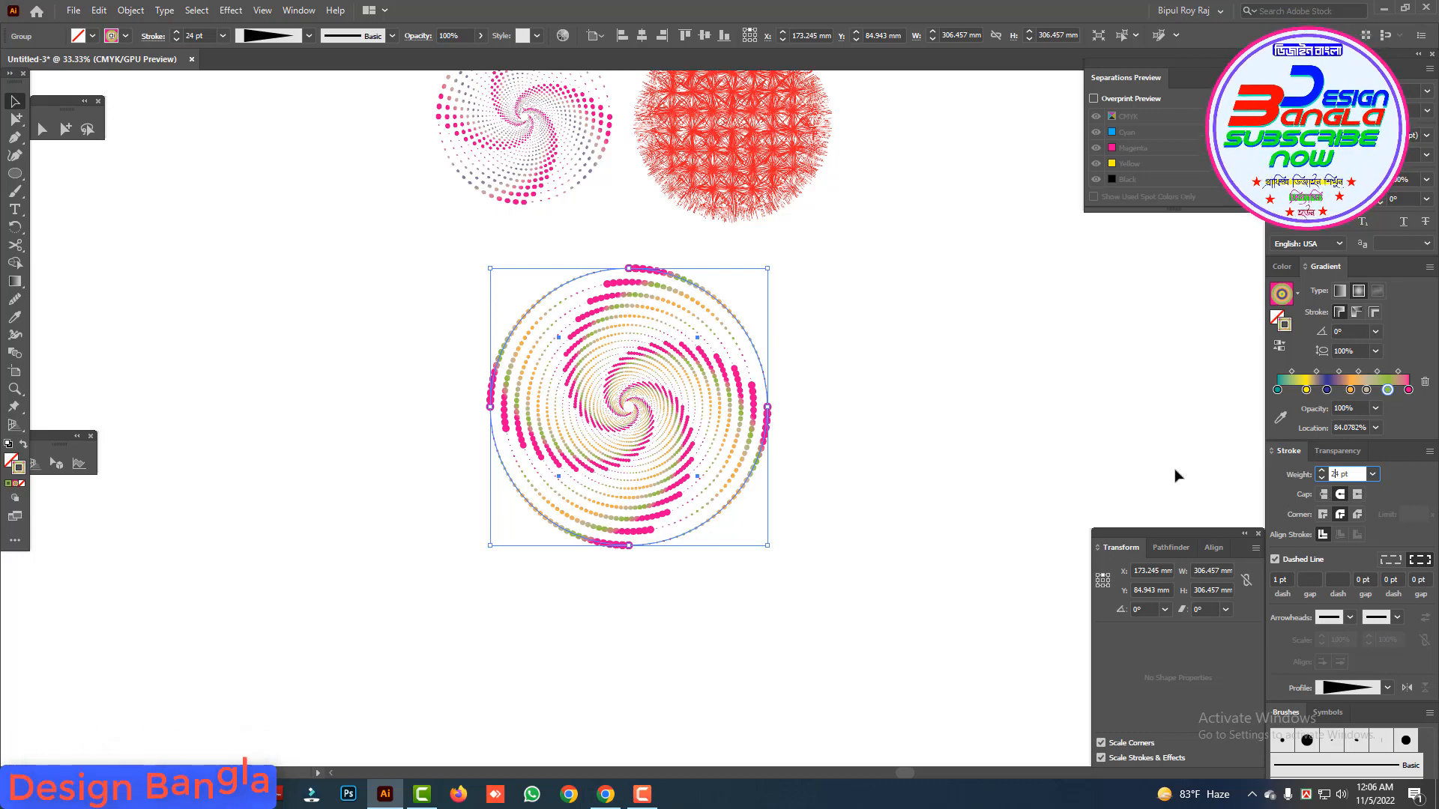
pyautogui.click(1357, 494)
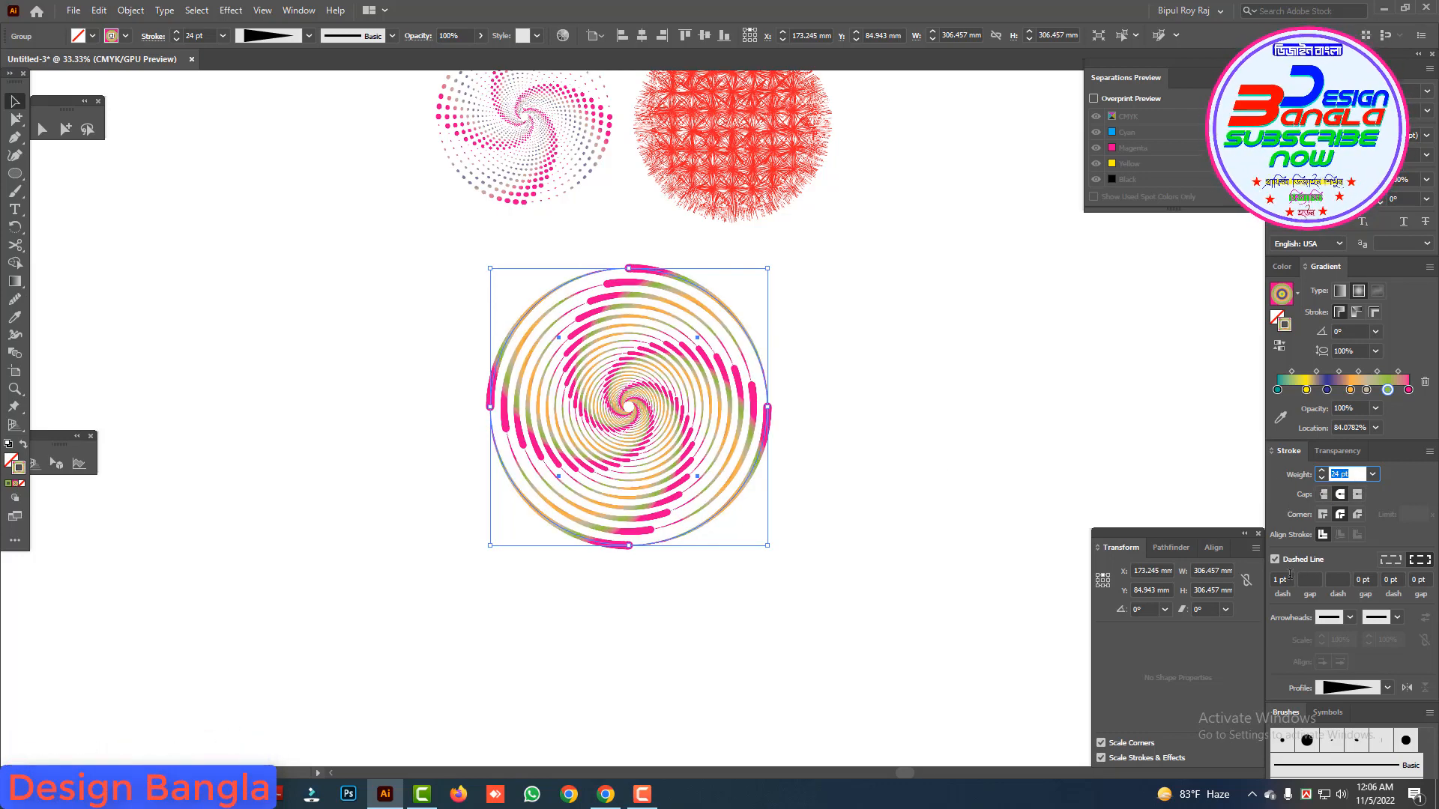
pyautogui.write('20')
pyautogui.click(1283, 579)
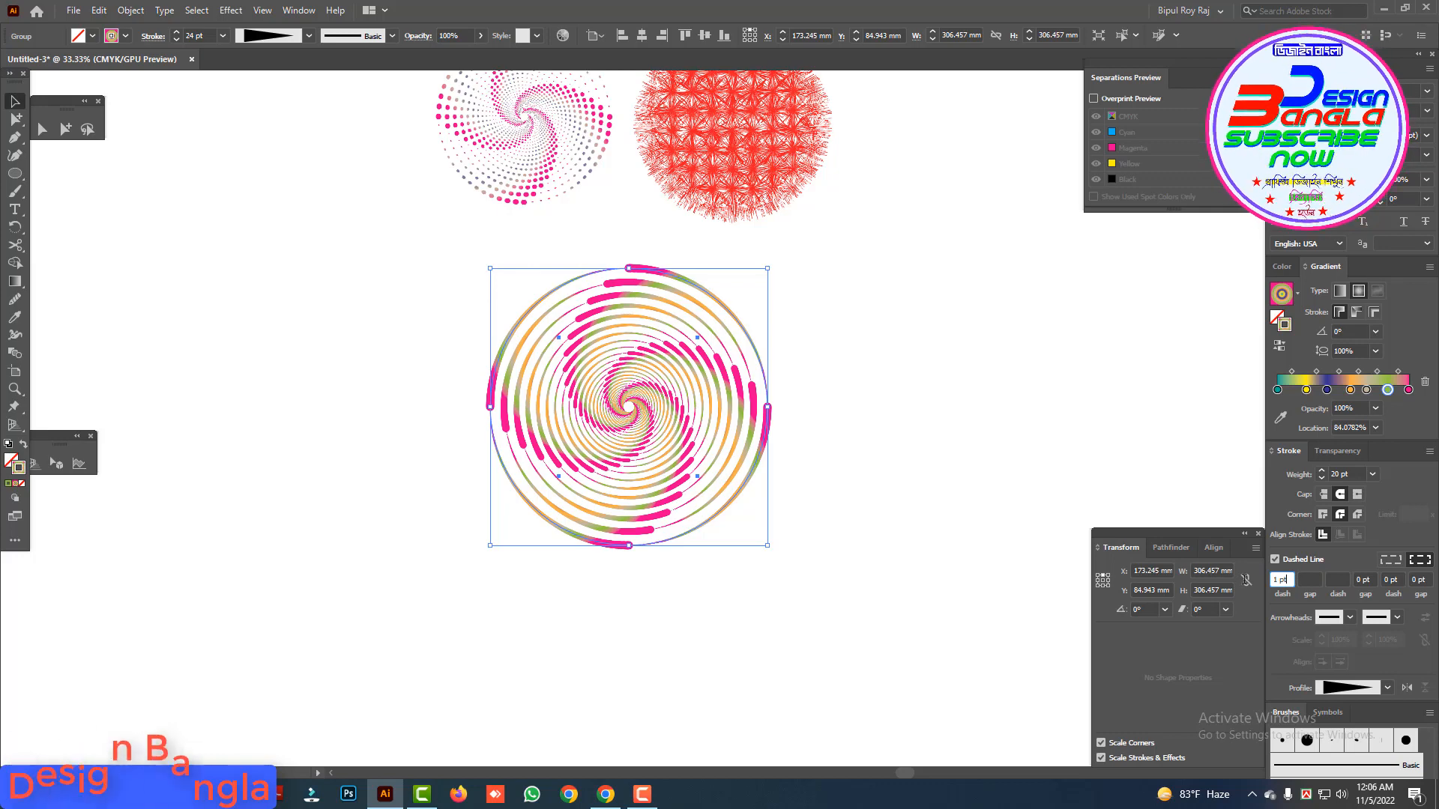
# Step: Set the spiral group's dash length to 2 pt and its gap to 20 pt, and deselect the group
pyautogui.doubleClick(1281, 579)
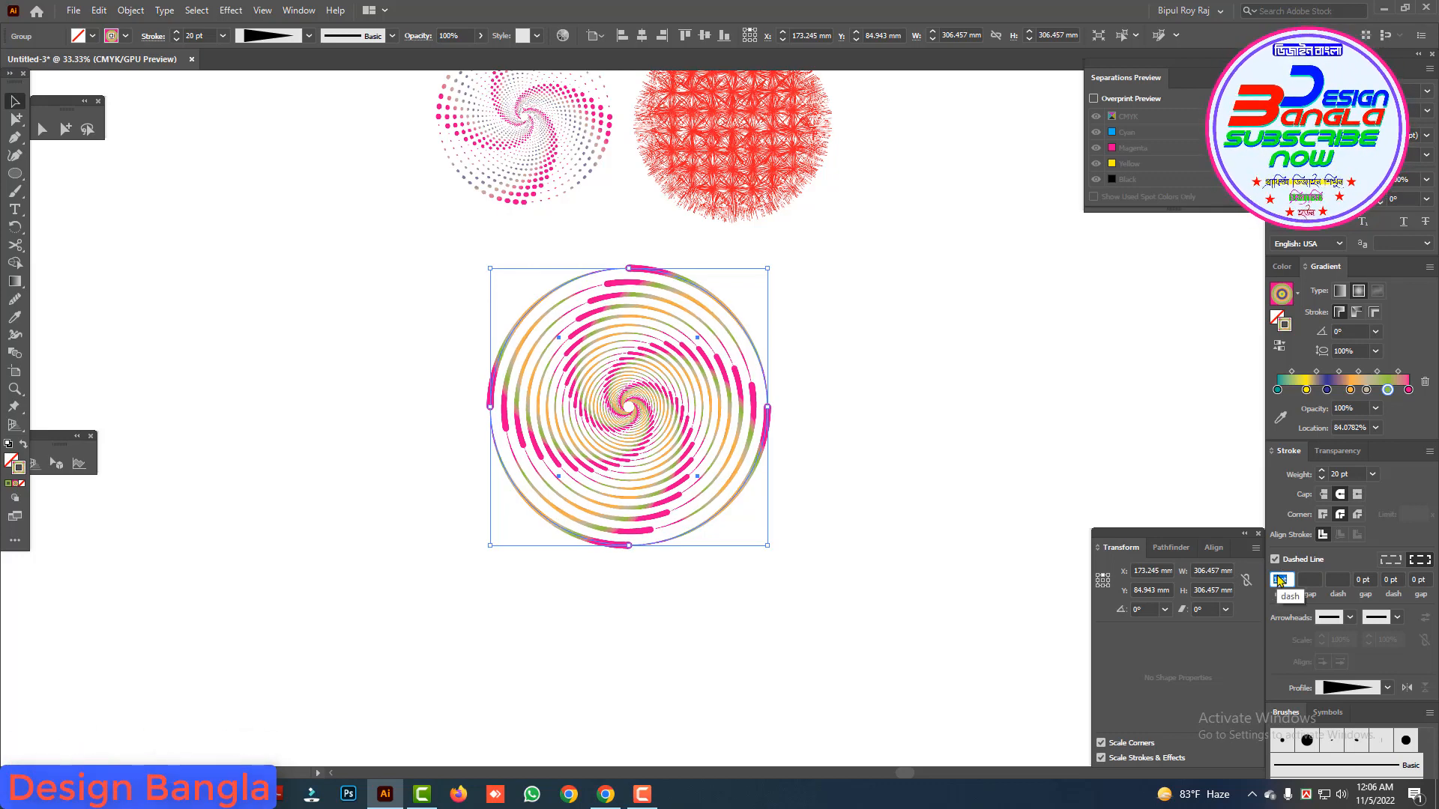
pyautogui.write('2')
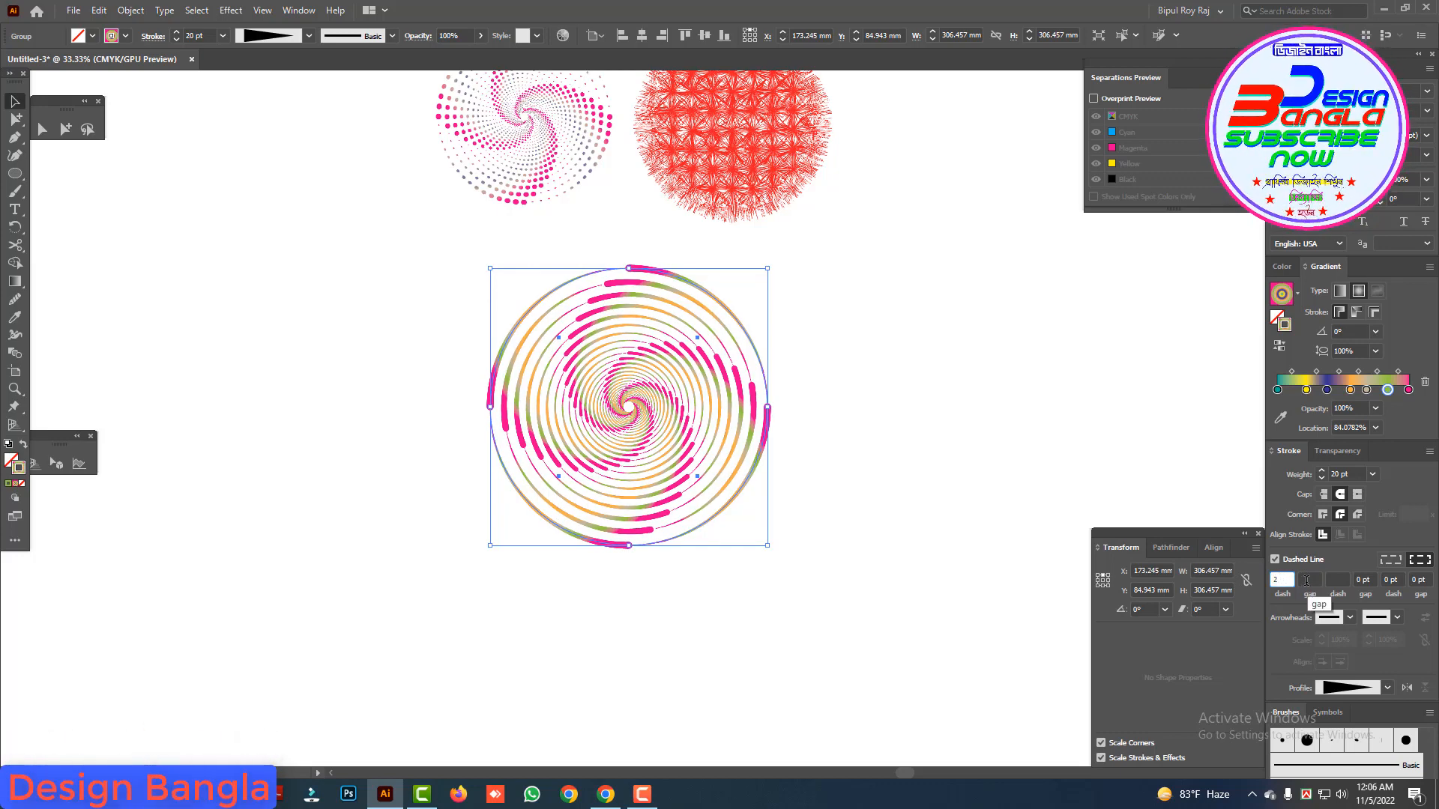
pyautogui.click(1307, 579)
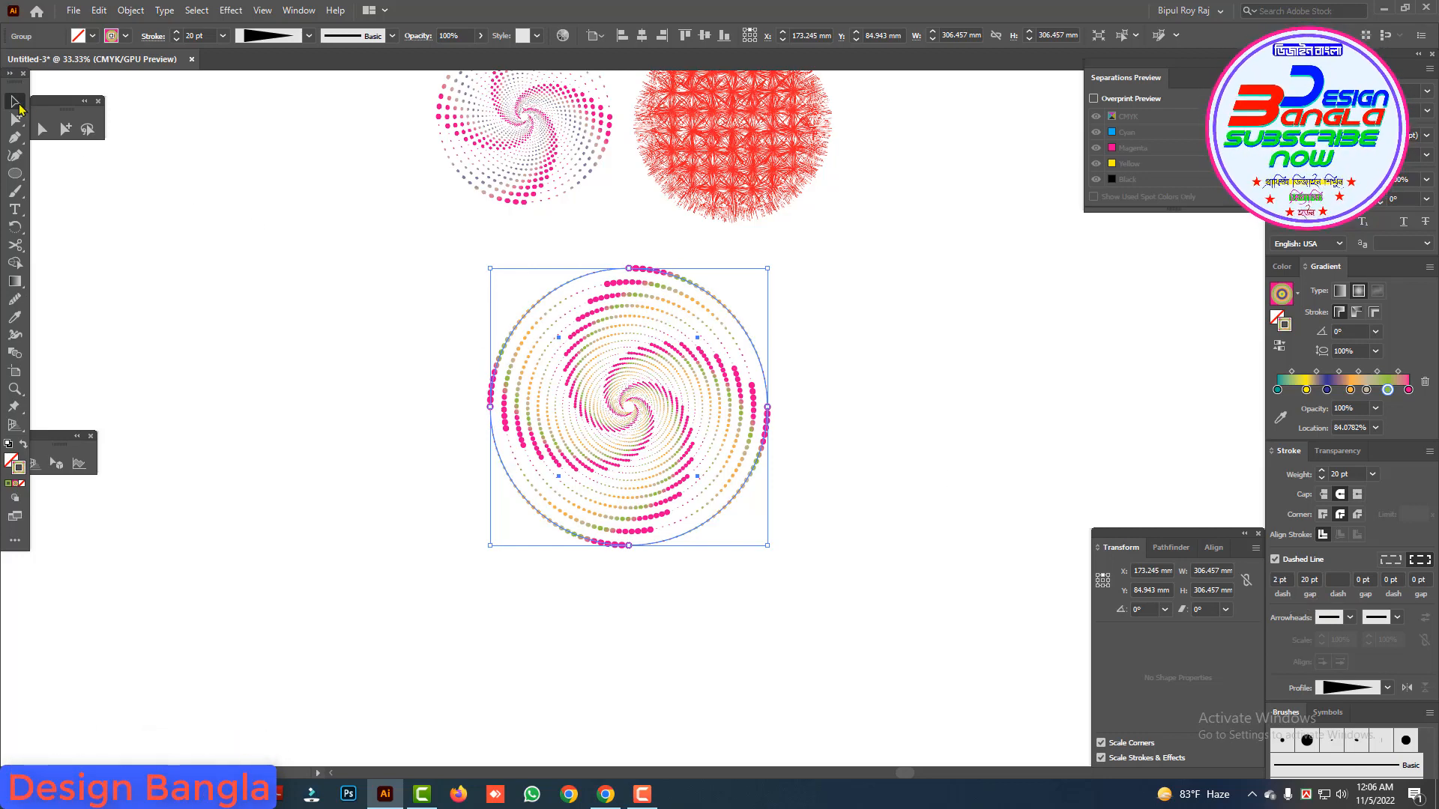
pyautogui.click(257, 215)
# Step: Move the new dotted spiral beside the finished gray and pink spiral, on the side away from the red burst
pyautogui.moveTo(695, 465); pyautogui.dragTo(398, 259)
pyautogui.moveTo(571, 281); pyautogui.dragTo(646, 448)
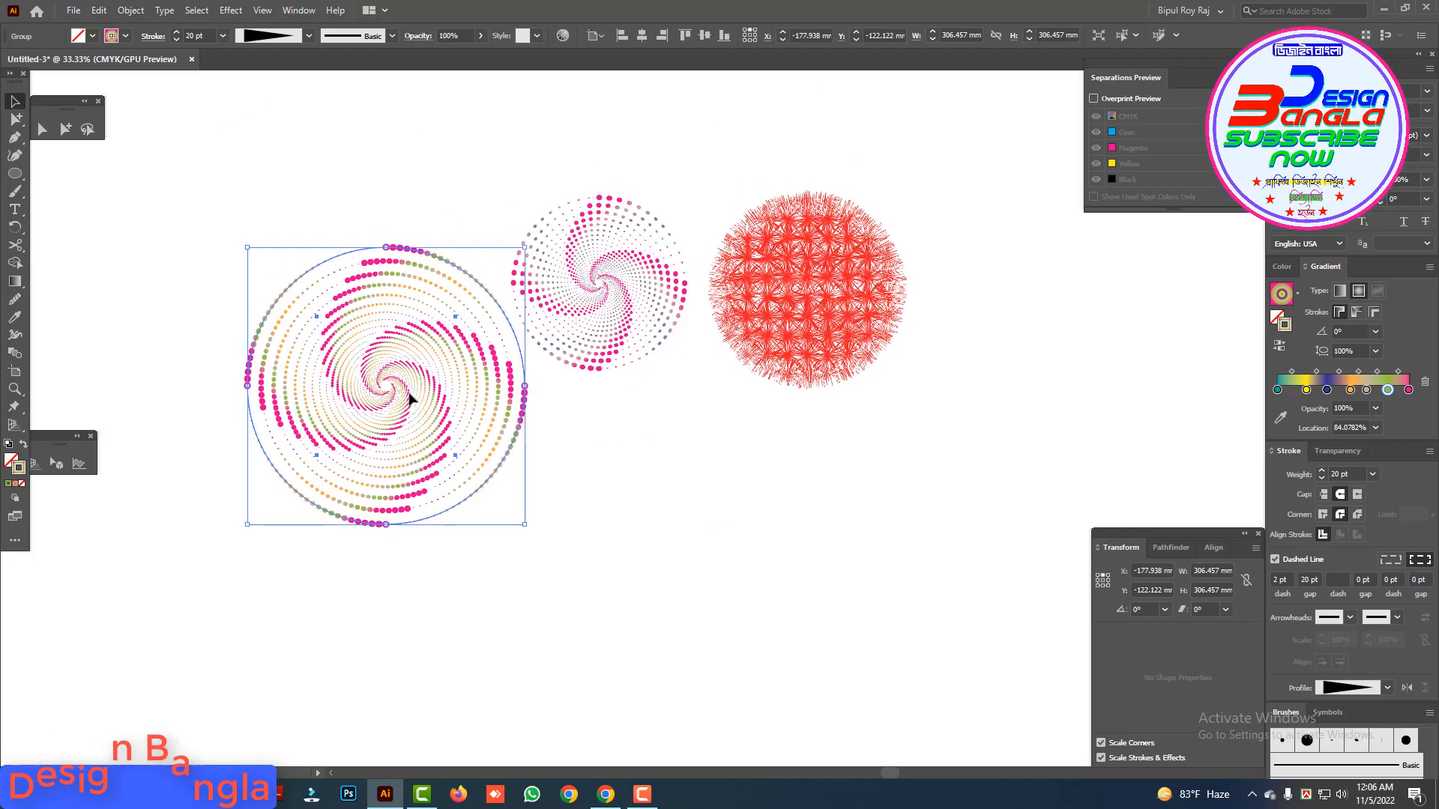
pyautogui.moveTo(410, 398); pyautogui.dragTo(386, 310)
pyautogui.click(528, 196)
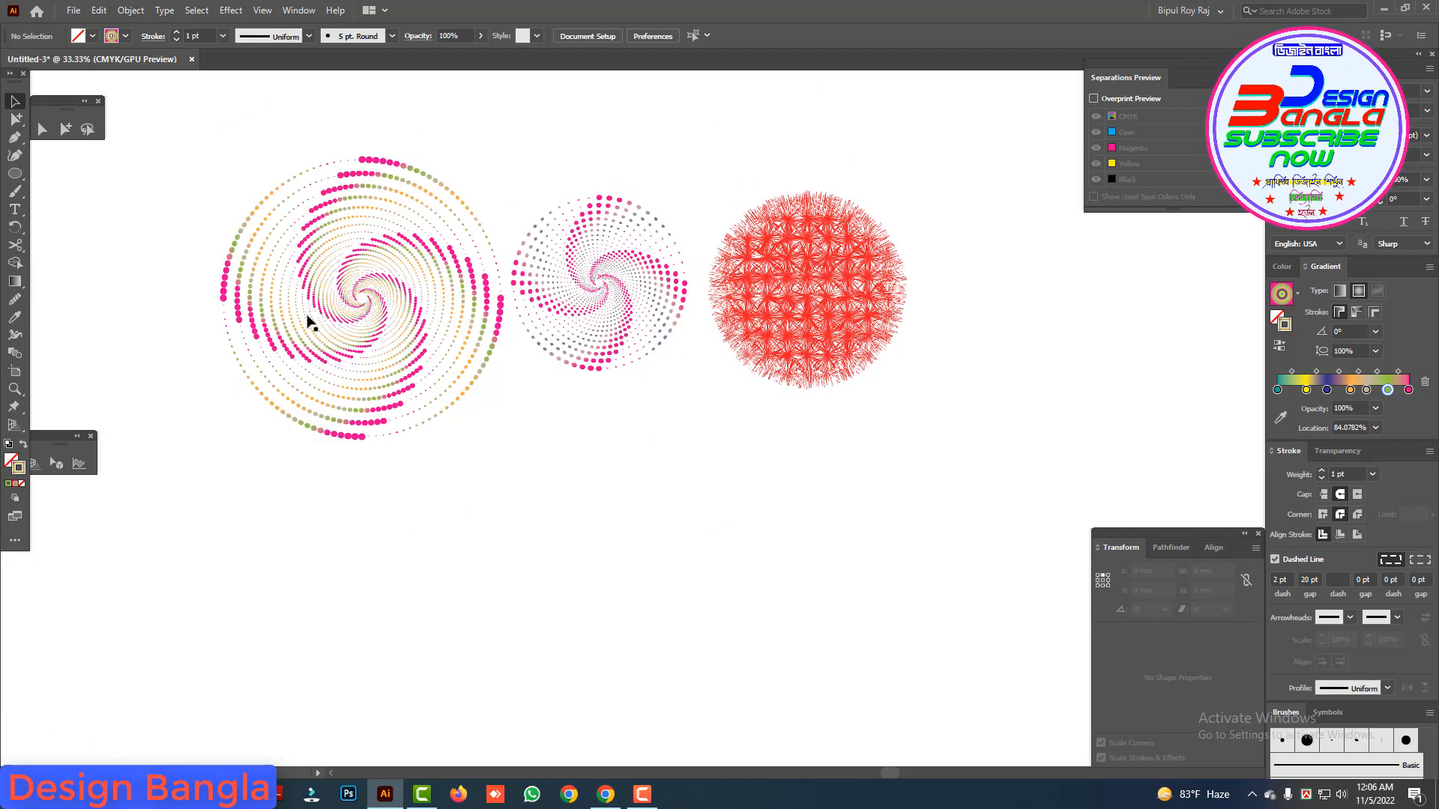
# Step: Scale the new spiral proportionally around its center to a width of about 204 mm
pyautogui.moveTo(272, 184); pyautogui.dragTo(681, 415)
pyautogui.keyDown('ctrl'); pyautogui.keyDown('alt'); pyautogui.click(828, 488); pyautogui.keyUp('alt'); pyautogui.keyUp('ctrl')
pyautogui.keyDown('ctrl'); pyautogui.keyDown('alt'); pyautogui.click(828, 487); pyautogui.keyUp('alt'); pyautogui.keyUp('ctrl')
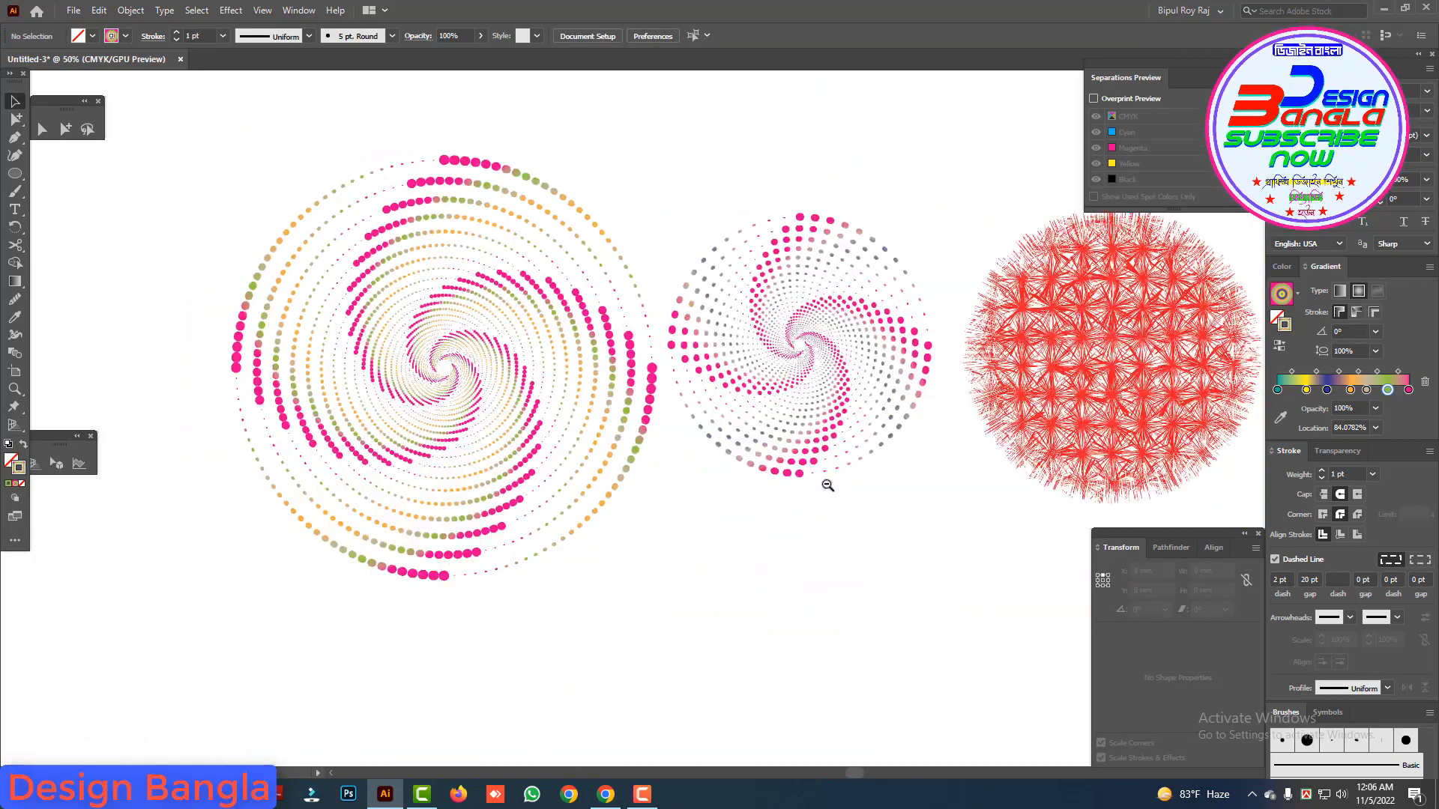
pyautogui.keyDown('ctrl'); pyautogui.keyDown('alt'); pyautogui.click(826, 484); pyautogui.keyUp('alt'); pyautogui.keyUp('ctrl')
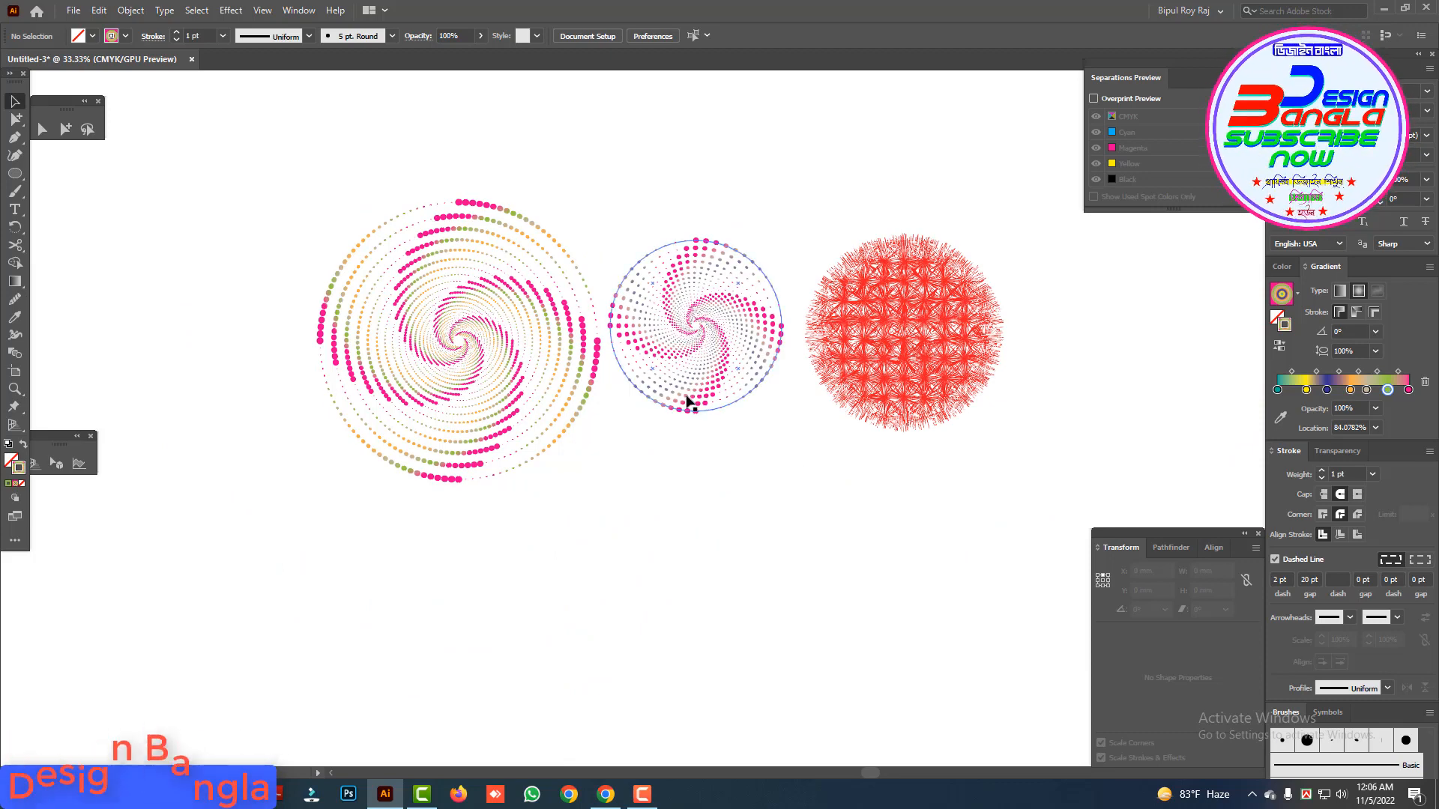
pyautogui.click(539, 341)
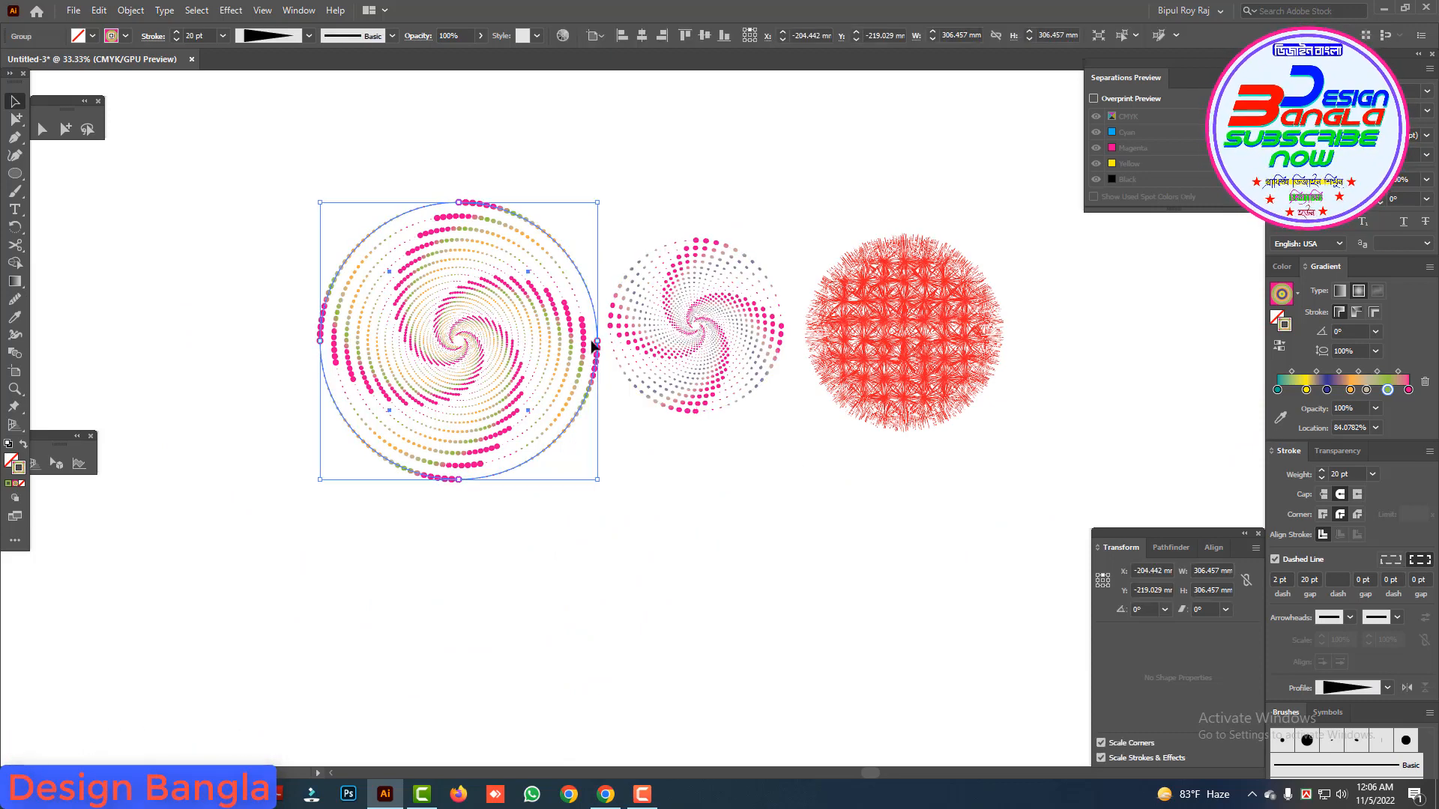
pyautogui.moveTo(596, 343); pyautogui.dragTo(550, 336)
pyautogui.click(604, 421)
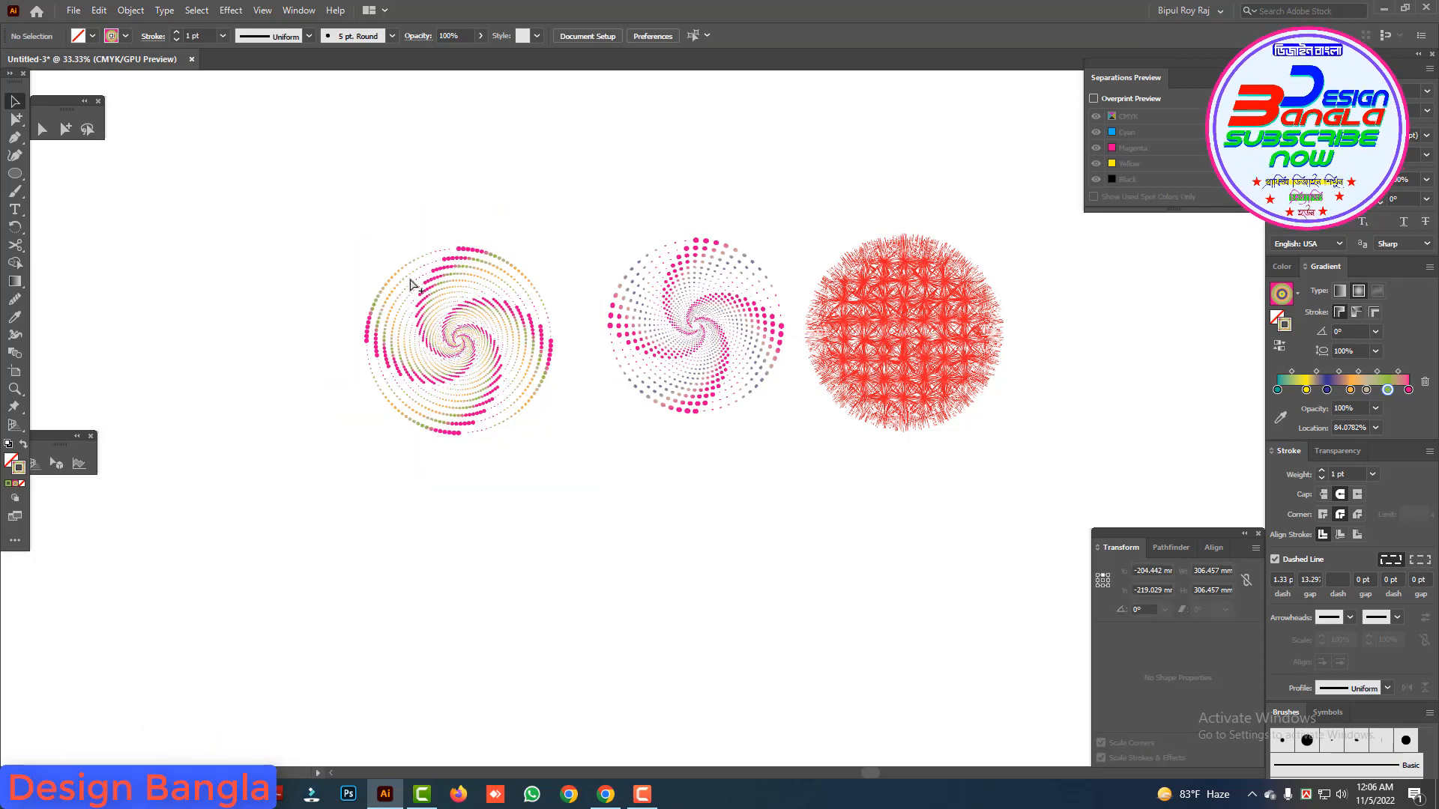
# Step: Try a reduced opacity of 20% on the new spiral group and deselect it
pyautogui.moveTo(400, 305); pyautogui.dragTo(637, 455)
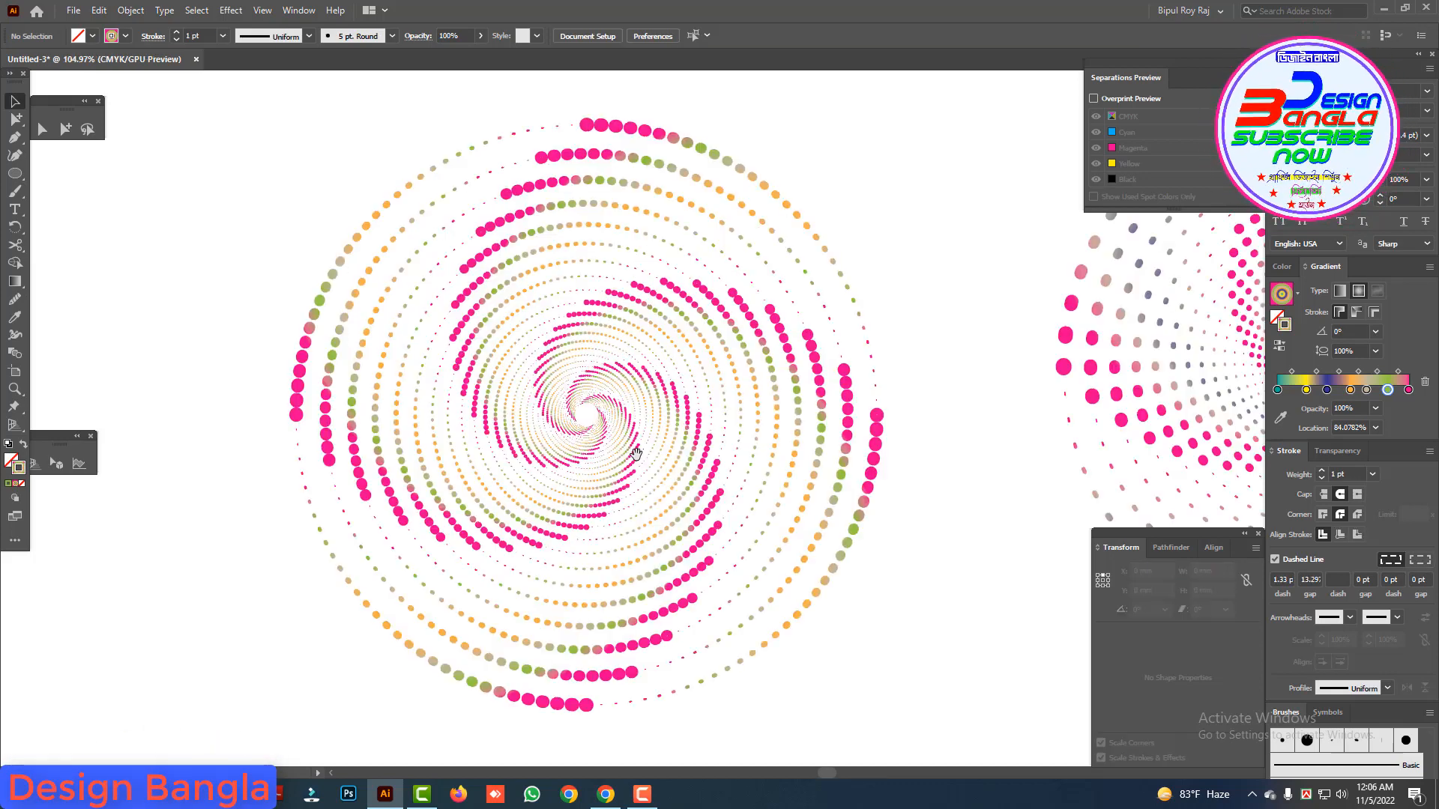
pyautogui.click(589, 302)
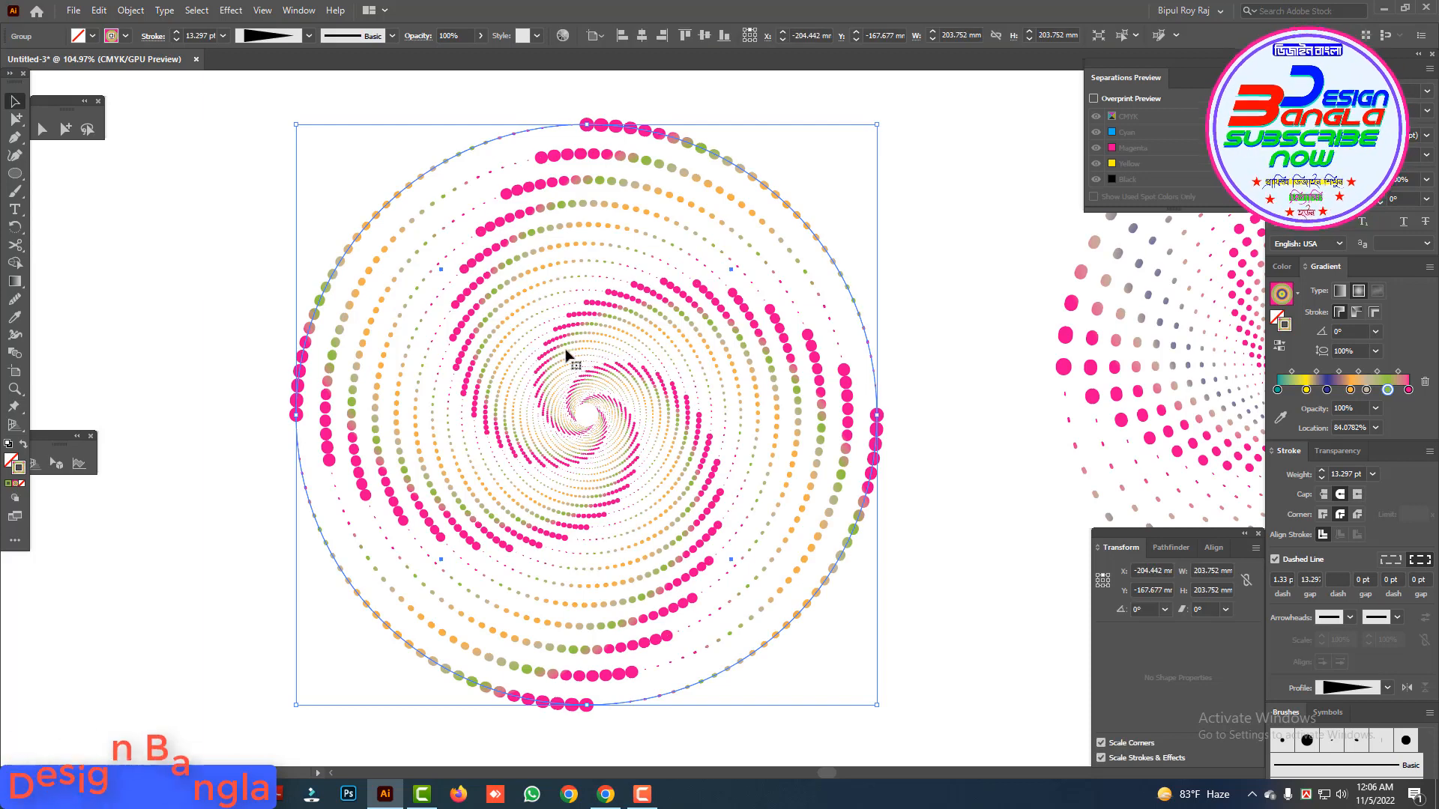
pyautogui.click(523, 353)
pyautogui.click(513, 194)
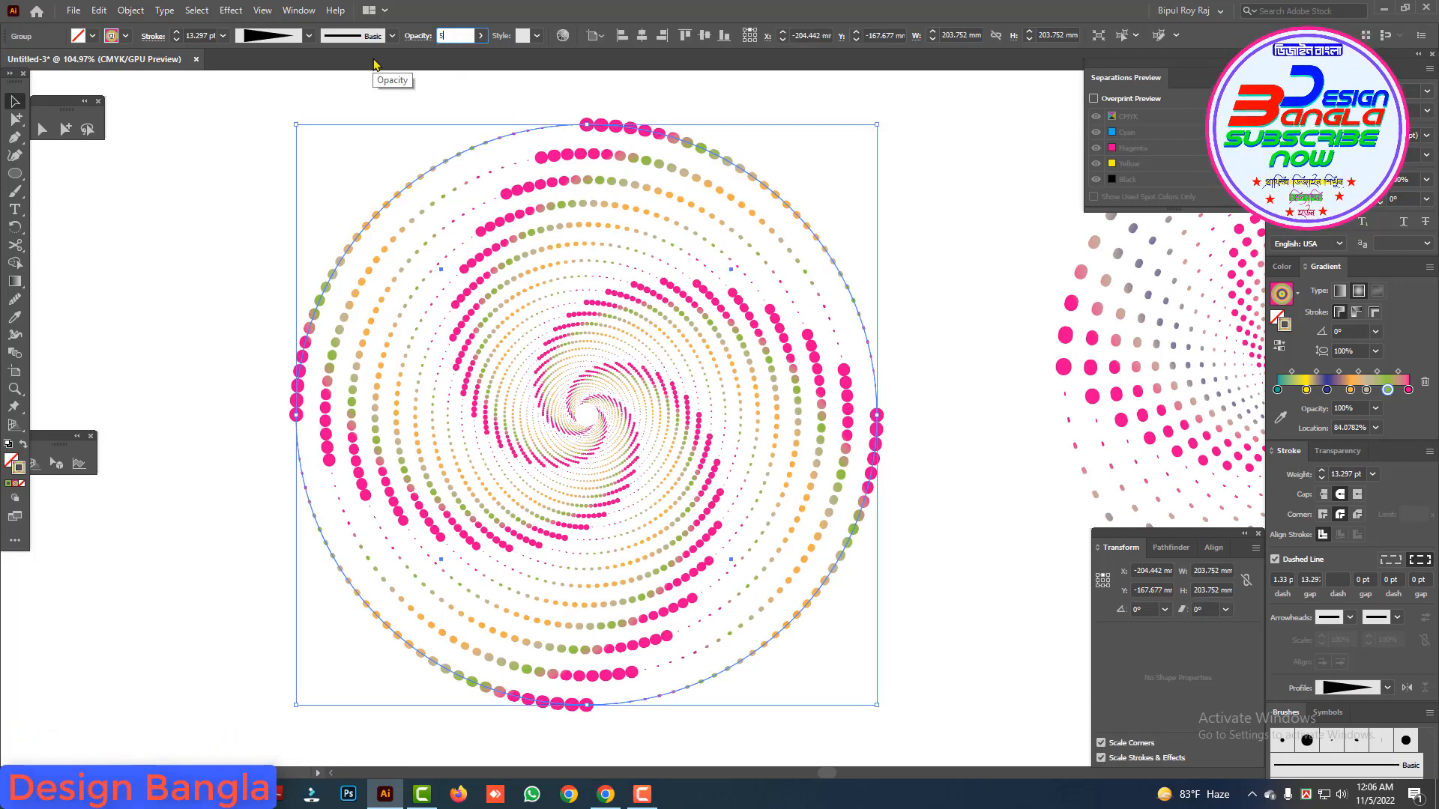
pyautogui.press('Return')
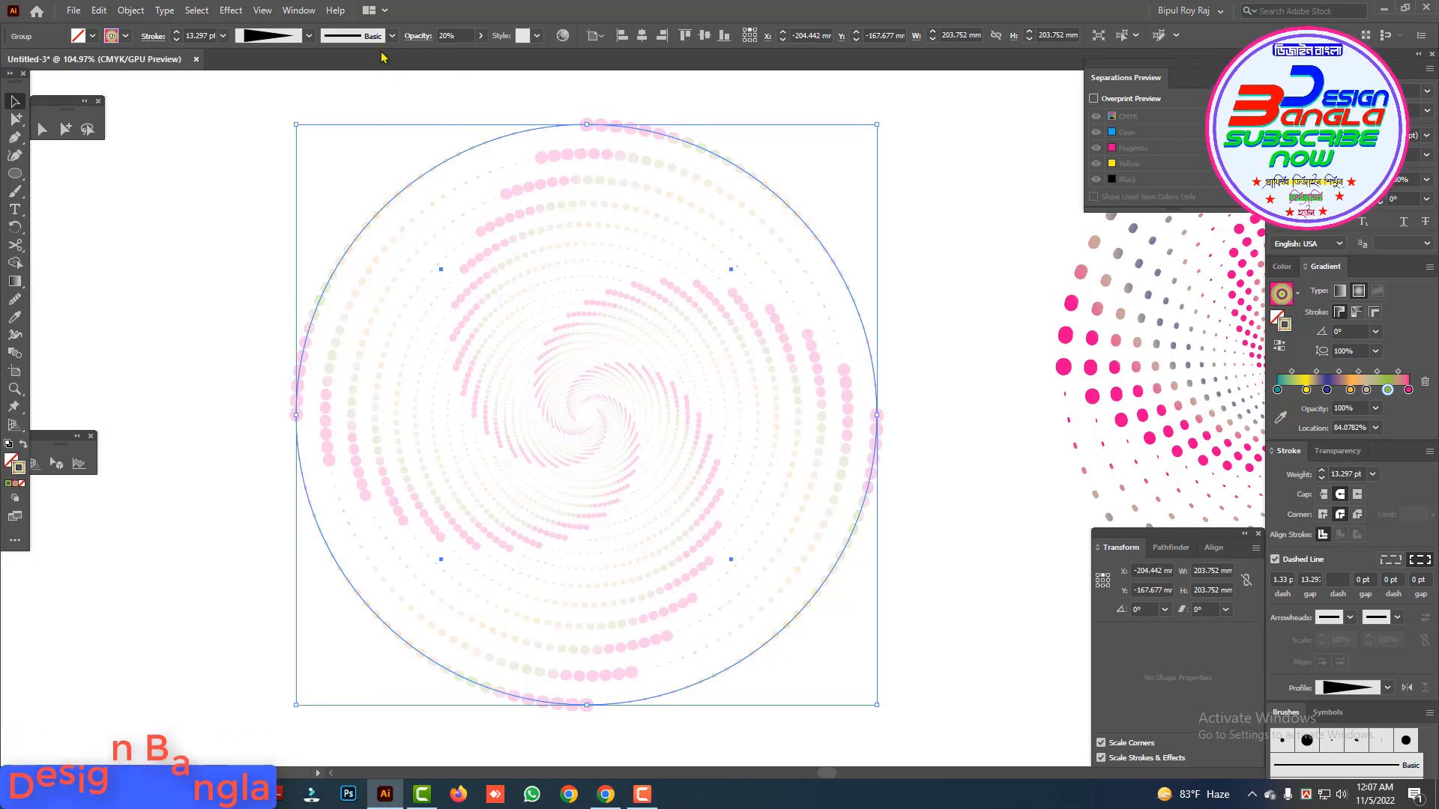
pyautogui.press('Return')
pyautogui.hotkey('ctrl', '-')
pyautogui.hotkey('ctrl', '-')
pyautogui.hotkey('ctrl', '-')
pyautogui.click(626, 224)
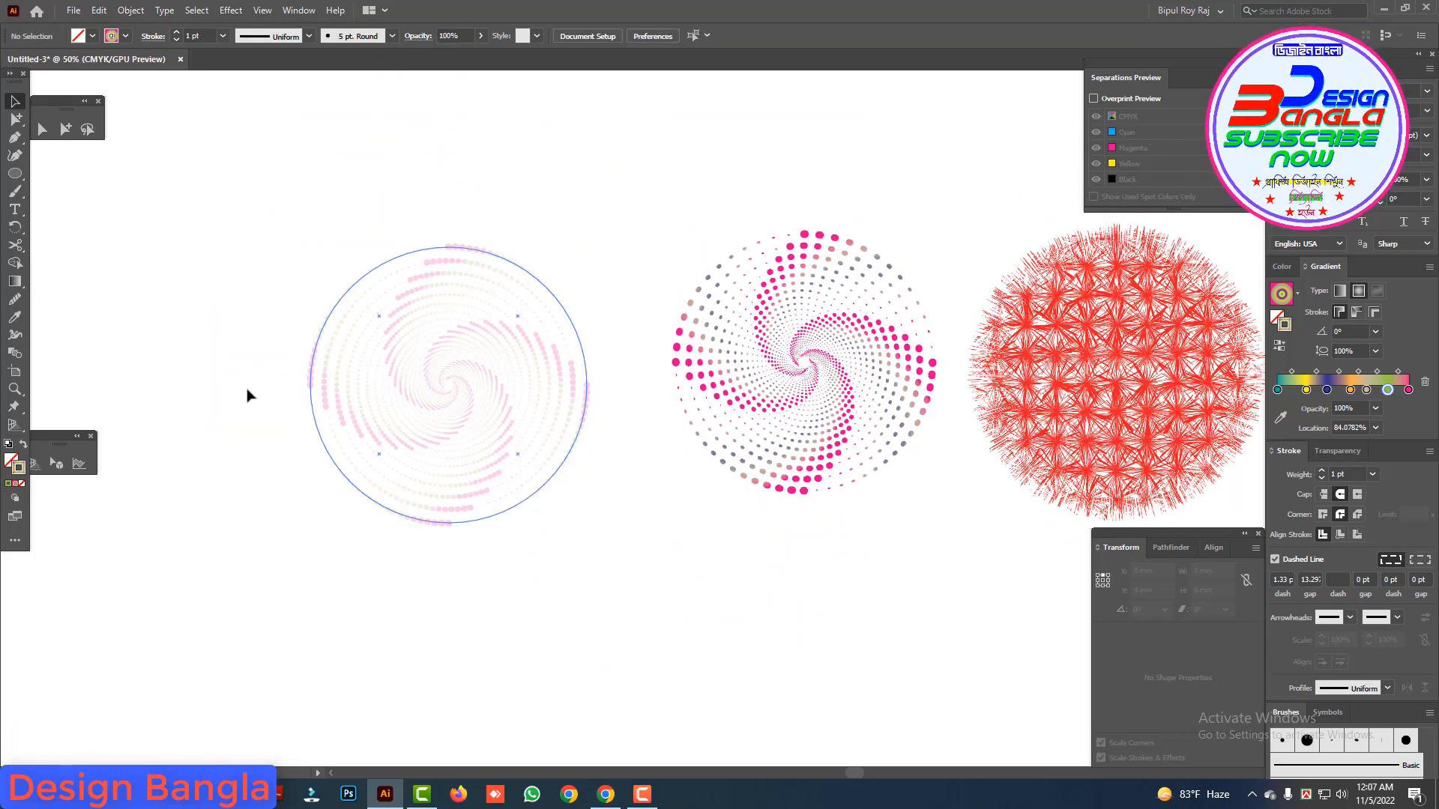
# Step: Try 10% opacity on the new spiral group, and restore it to 100%
pyautogui.click(463, 373)
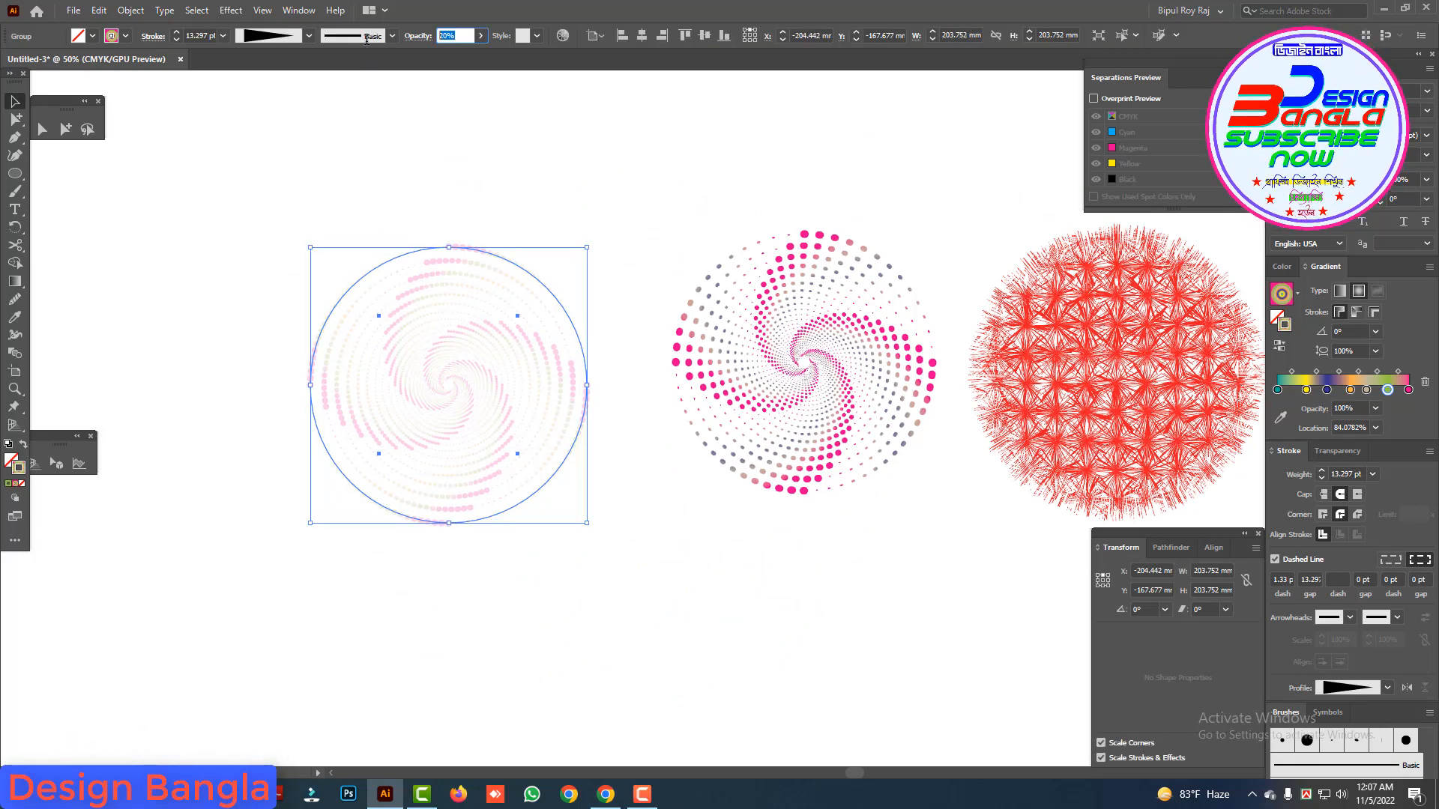
pyautogui.write('10')
pyautogui.press('Return')
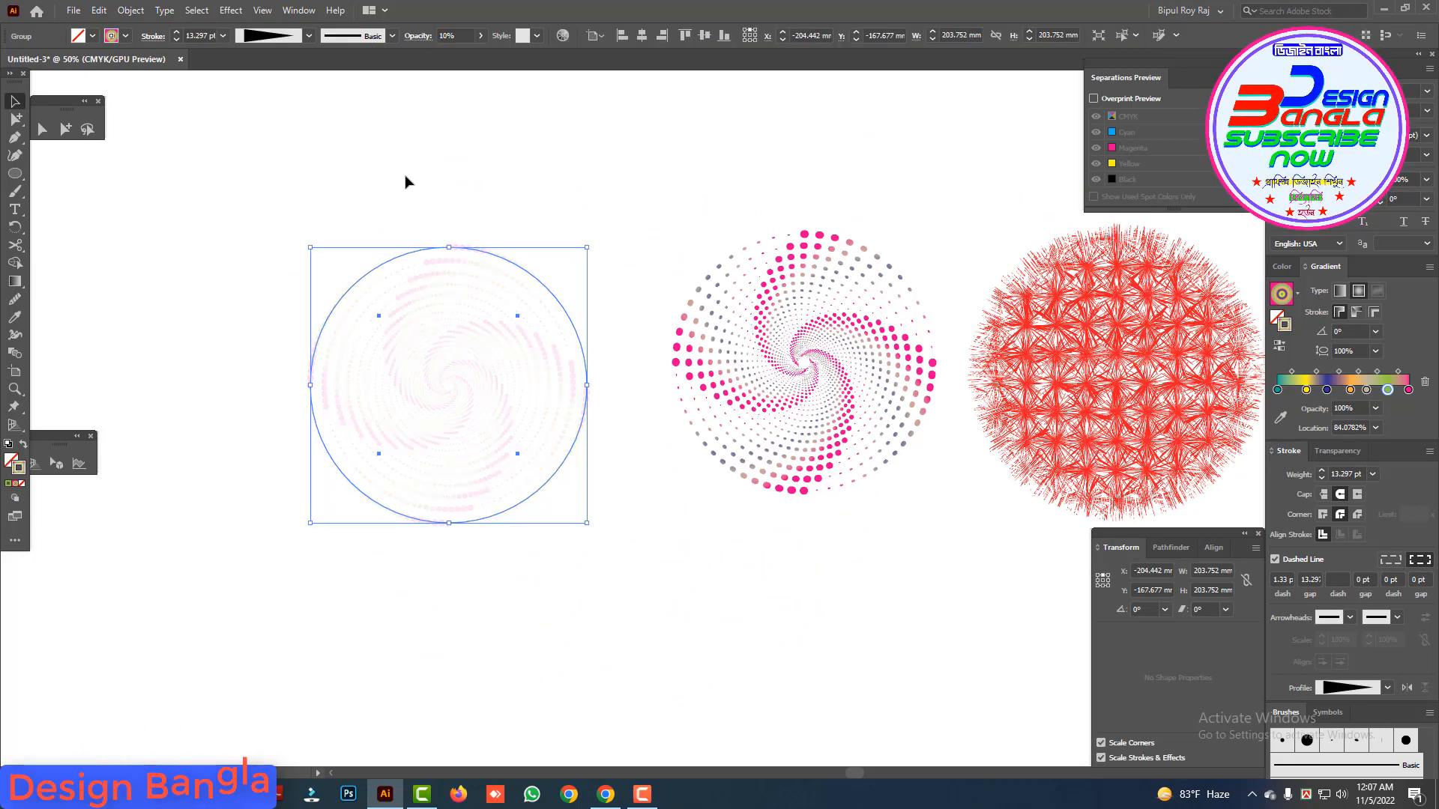
pyautogui.write('100')
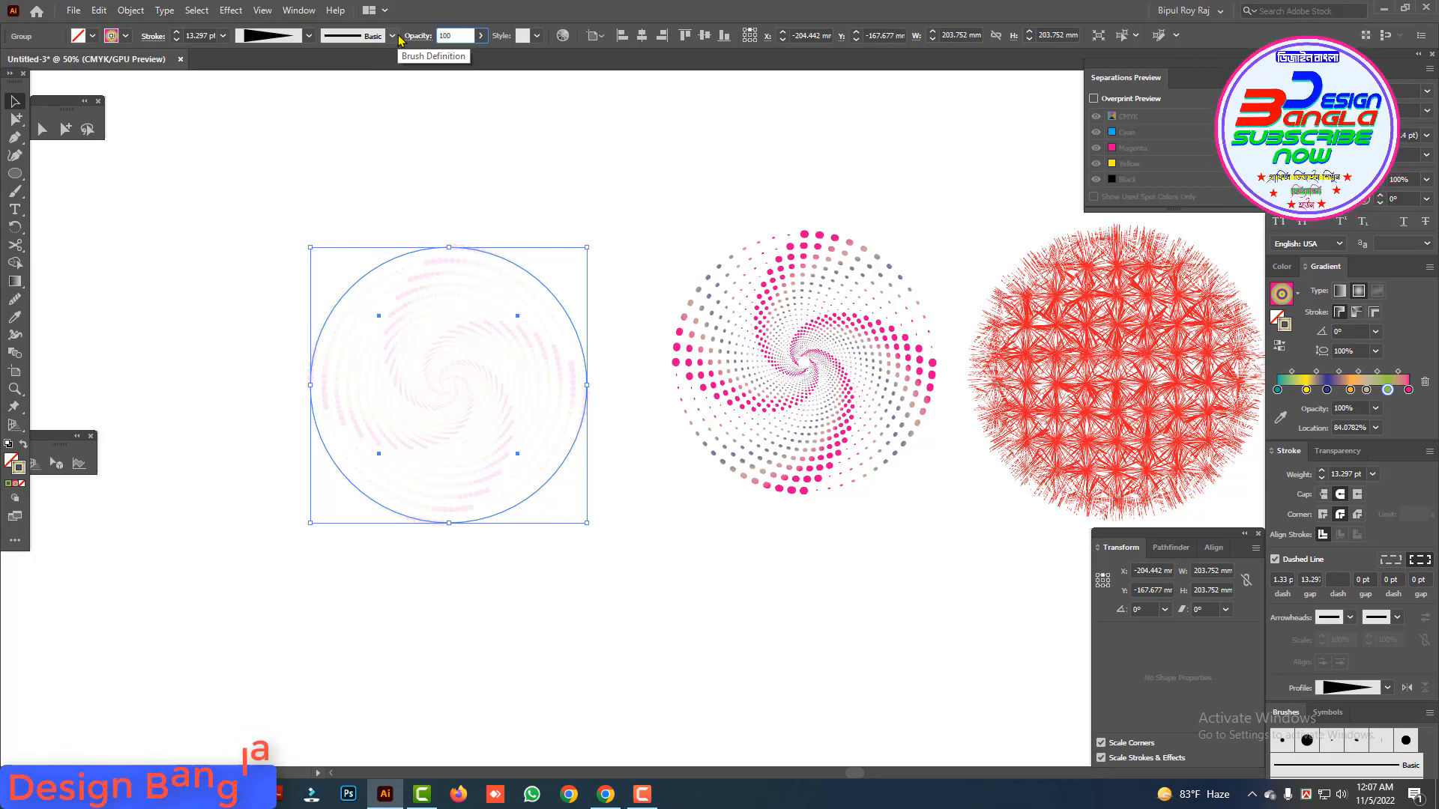
pyautogui.press('Return')
pyautogui.click(621, 223)
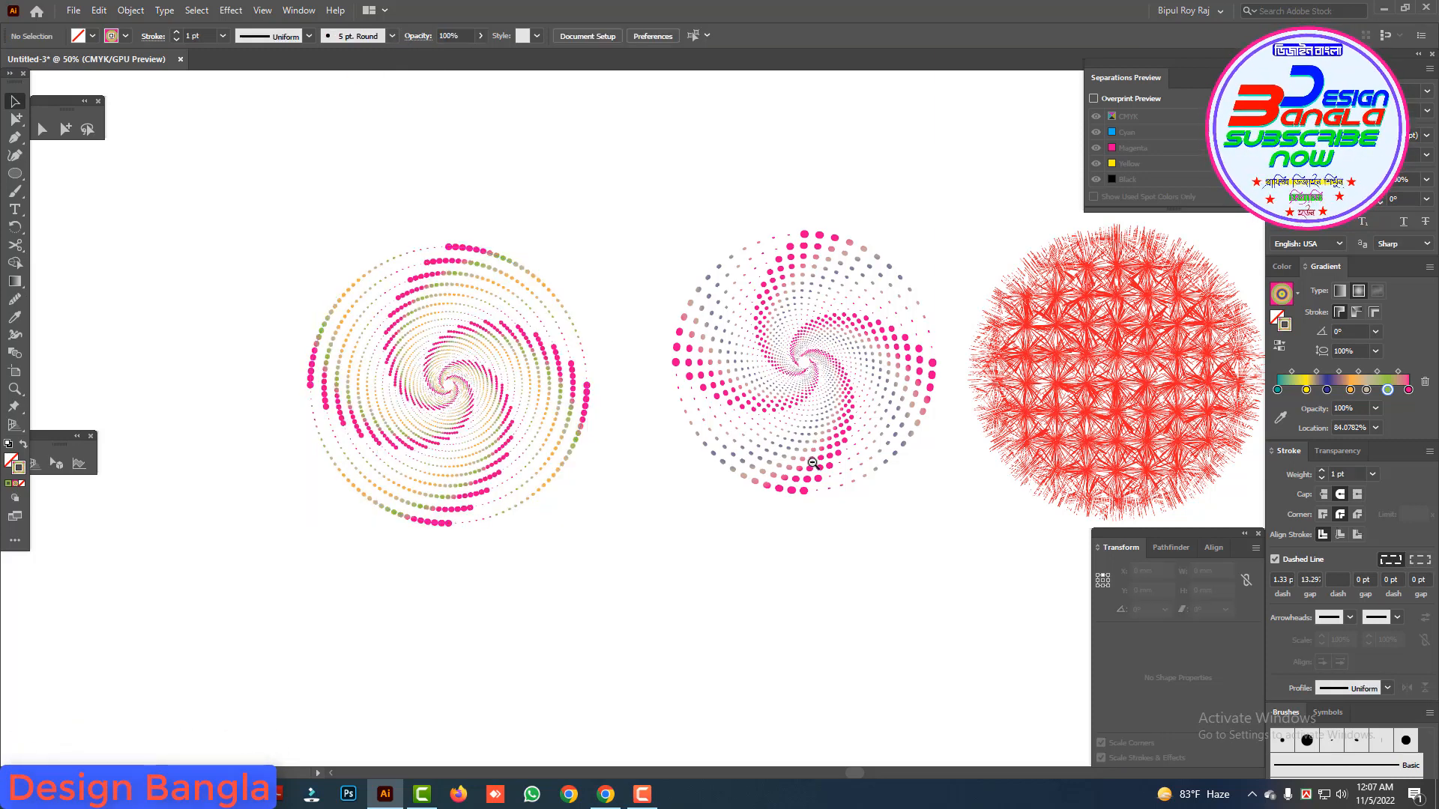
# Step: Move the red burst circle farther away from the two dotted spirals, leaving empty canvas between them
pyautogui.keyDown('alt'); pyautogui.click(814, 460); pyautogui.keyUp('alt')
pyautogui.keyDown('alt'); pyautogui.click(813, 459); pyautogui.keyUp('alt')
pyautogui.moveTo(757, 445); pyautogui.dragTo(608, 409)
pyautogui.moveTo(692, 332); pyautogui.dragTo(989, 277)
pyautogui.click(783, 207)
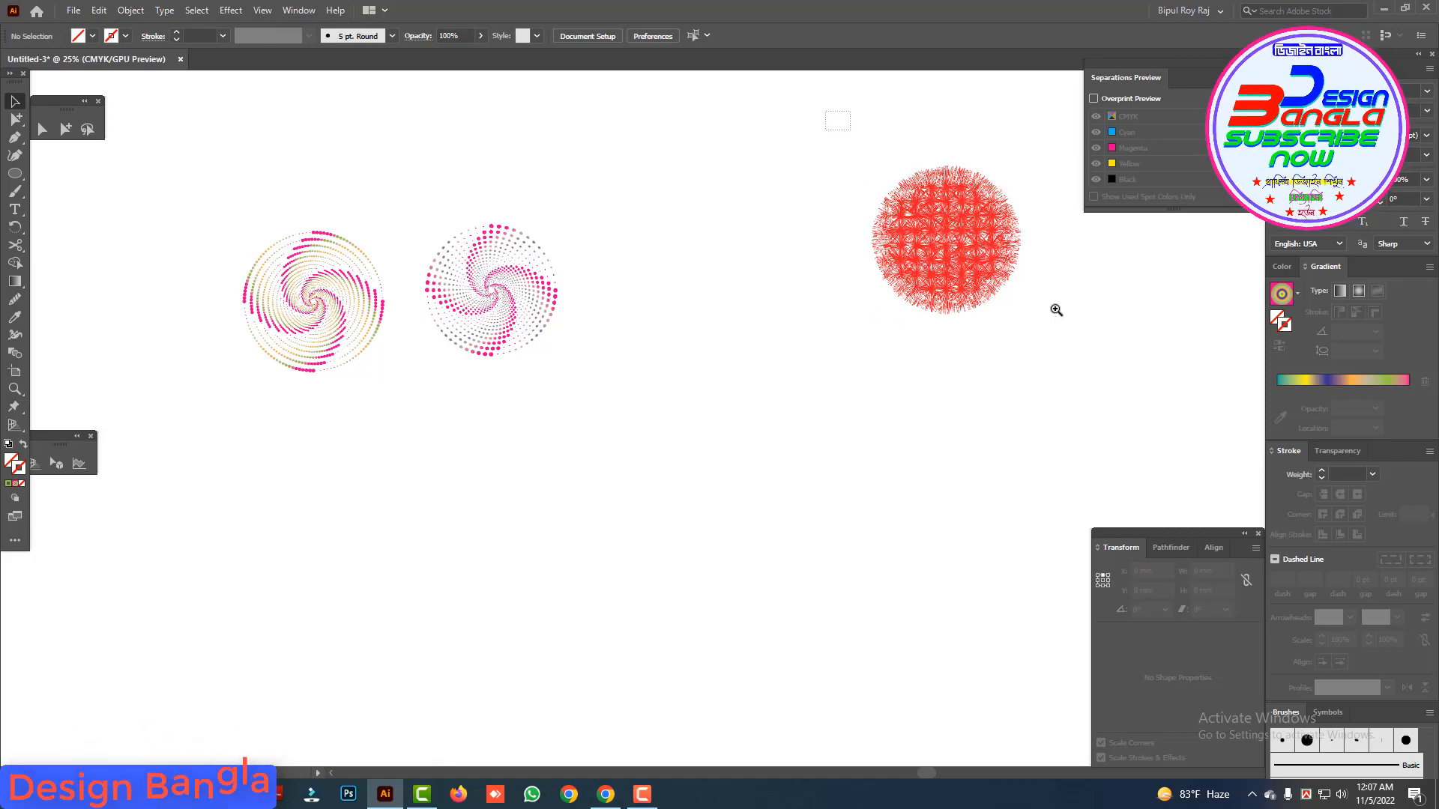
# Step: Examine the red burst circle's repeated star pattern and spiky edge up close, and view it beside the two spirals
pyautogui.moveTo(1055, 310); pyautogui.dragTo(1017, 356)
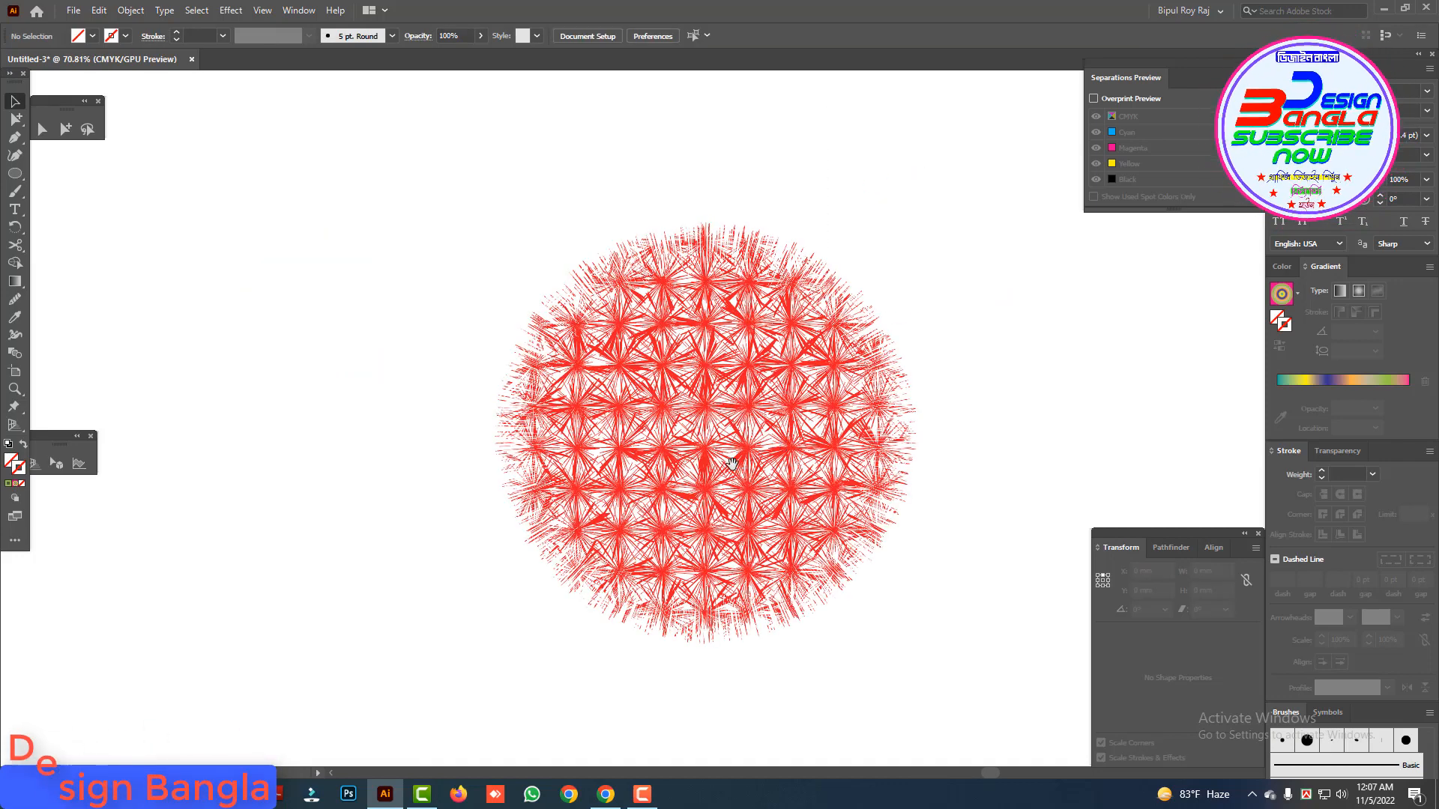
pyautogui.keyDown('alt'); pyautogui.click(664, 520); pyautogui.keyUp('alt')
pyautogui.keyDown('alt'); pyautogui.click(663, 520); pyautogui.keyUp('alt')
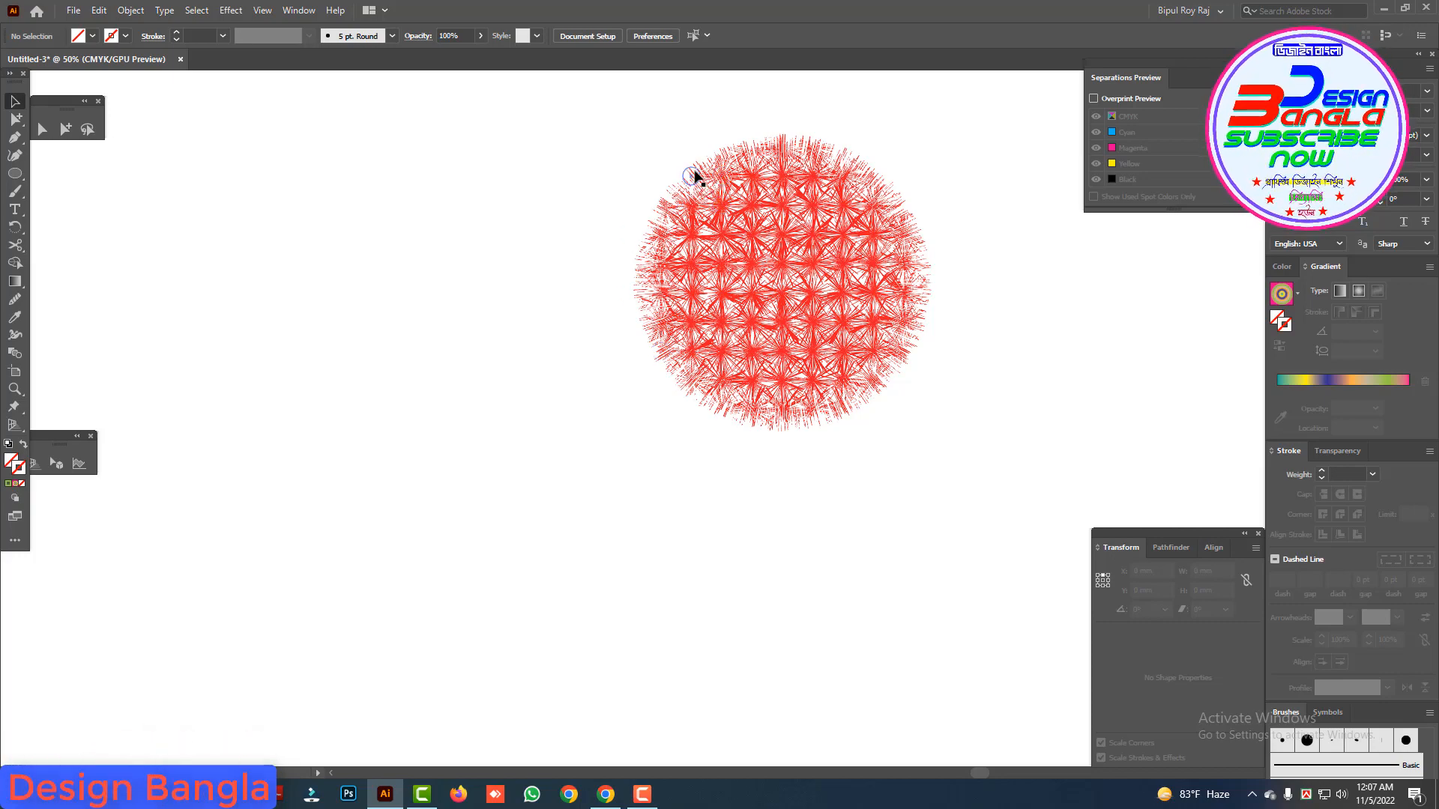
pyautogui.moveTo(594, 152); pyautogui.dragTo(955, 381)
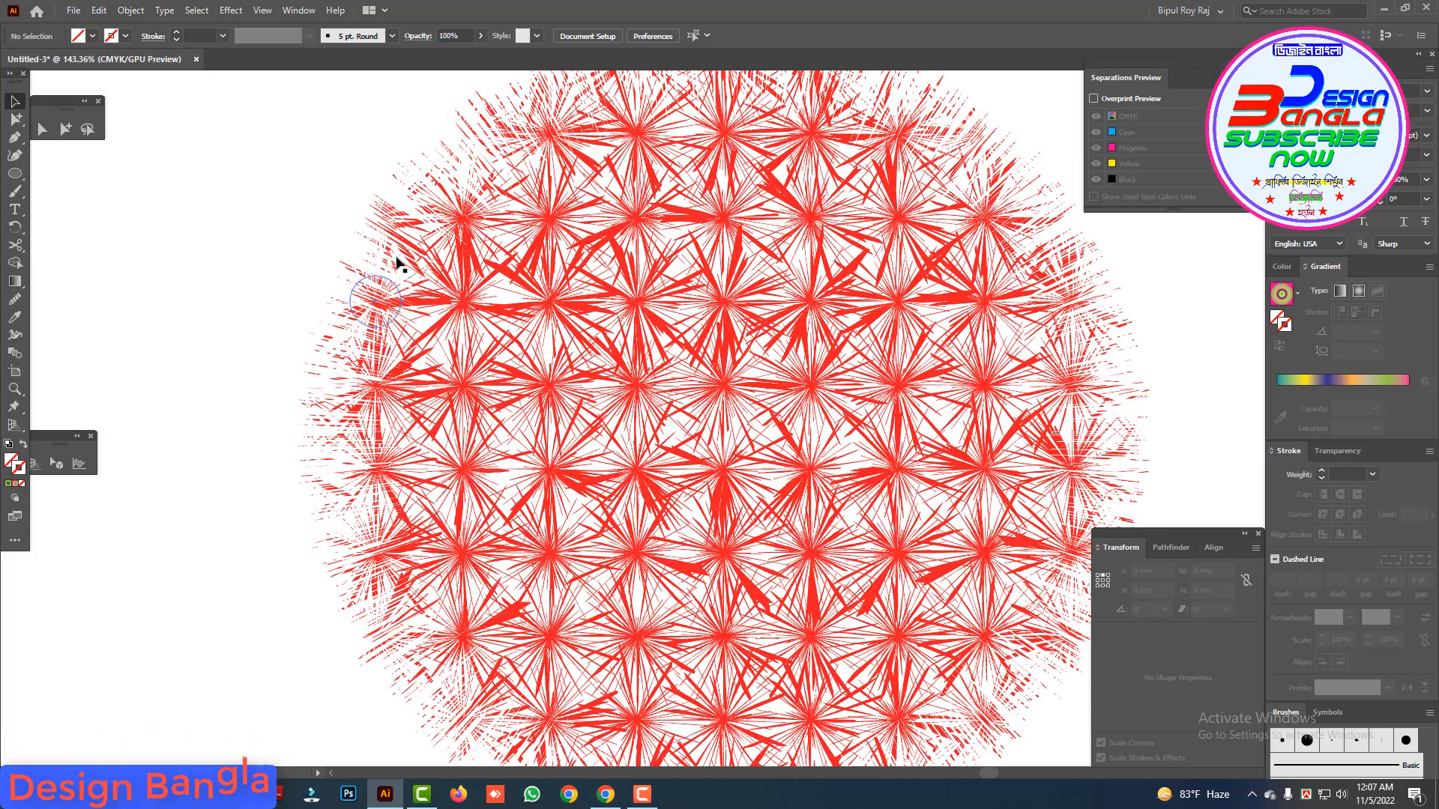
pyautogui.keyDown('alt'); pyautogui.click(728, 474); pyautogui.keyUp('alt')
pyautogui.keyDown('alt'); pyautogui.click(728, 473); pyautogui.keyUp('alt')
pyautogui.keyDown('alt'); pyautogui.click(729, 474); pyautogui.keyUp('alt')
pyautogui.keyDown('alt'); pyautogui.click(729, 472); pyautogui.keyUp('alt')
pyautogui.keyDown('alt'); pyautogui.click(729, 468); pyautogui.keyUp('alt')
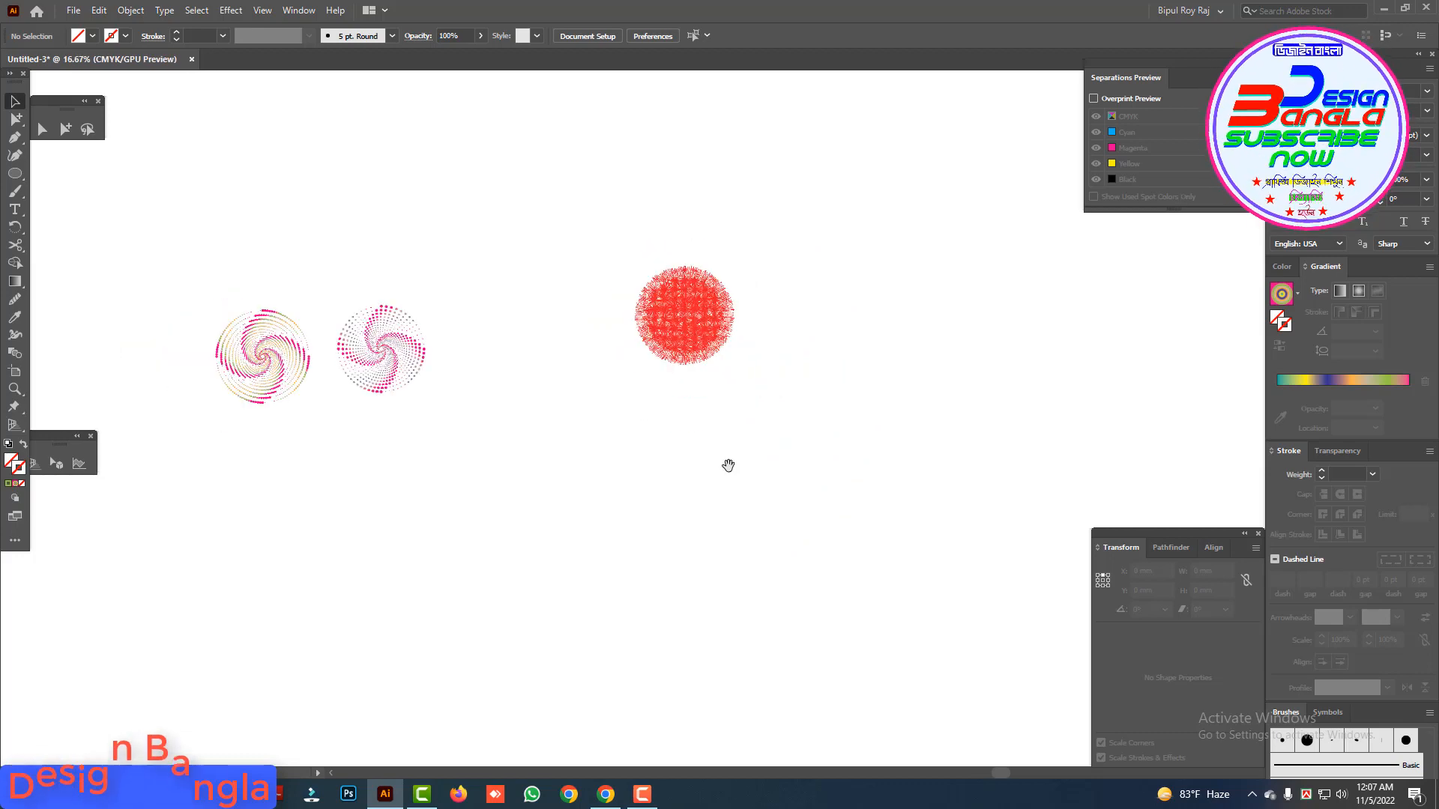
pyautogui.keyDown('alt'); pyautogui.click(729, 468); pyautogui.keyUp('alt')
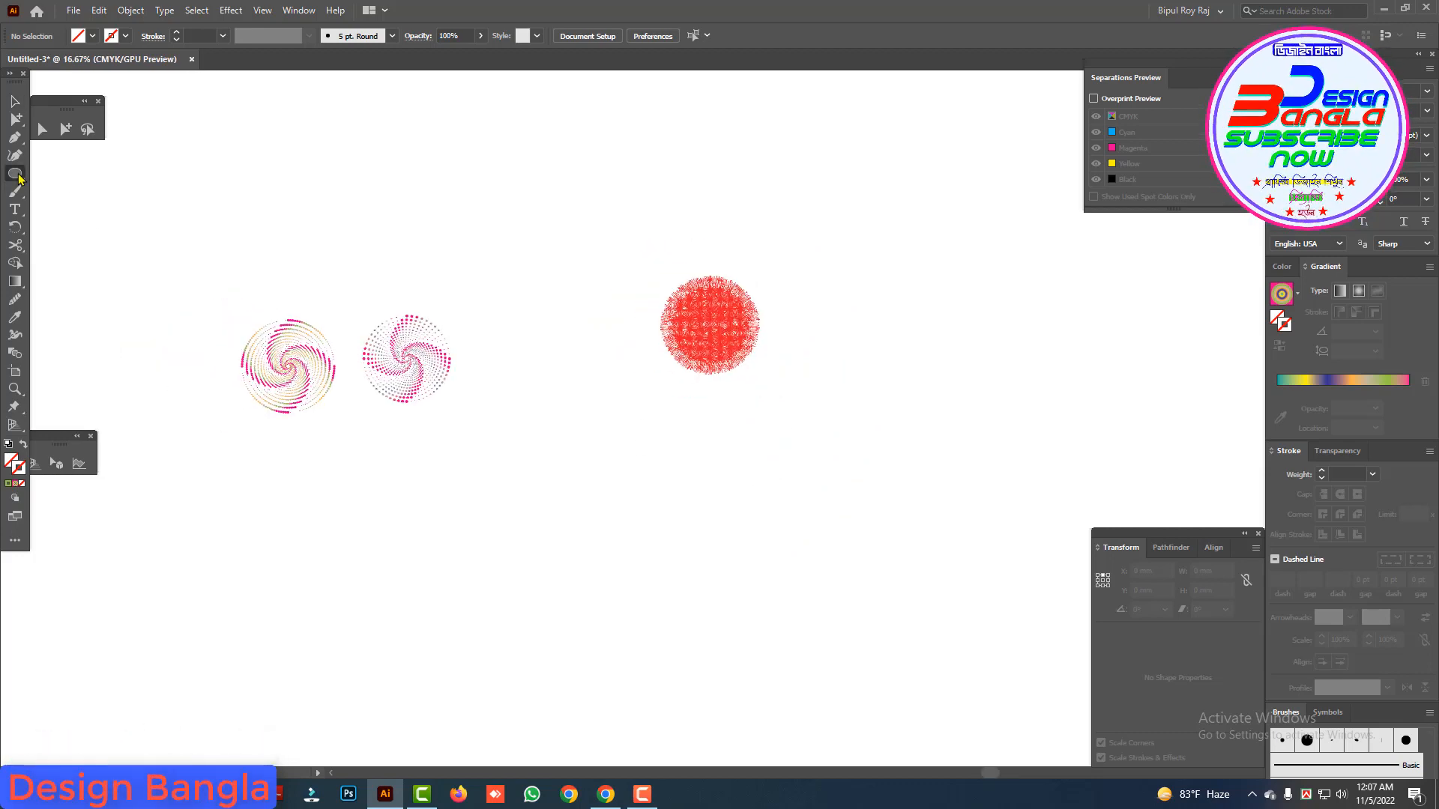
pyautogui.moveTo(510, 393); pyautogui.dragTo(522, 401)
pyautogui.click(15, 102)
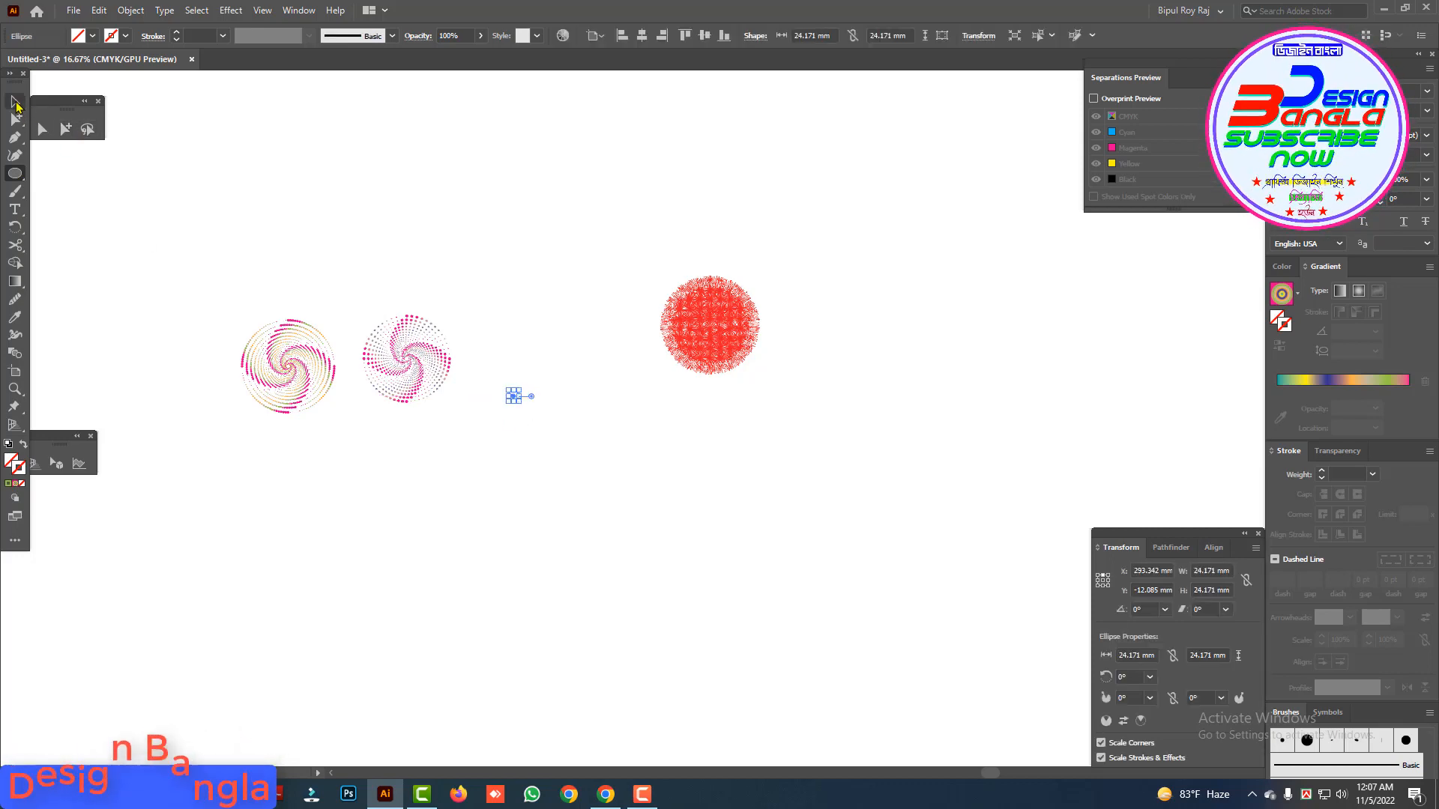
pyautogui.press('Delete')
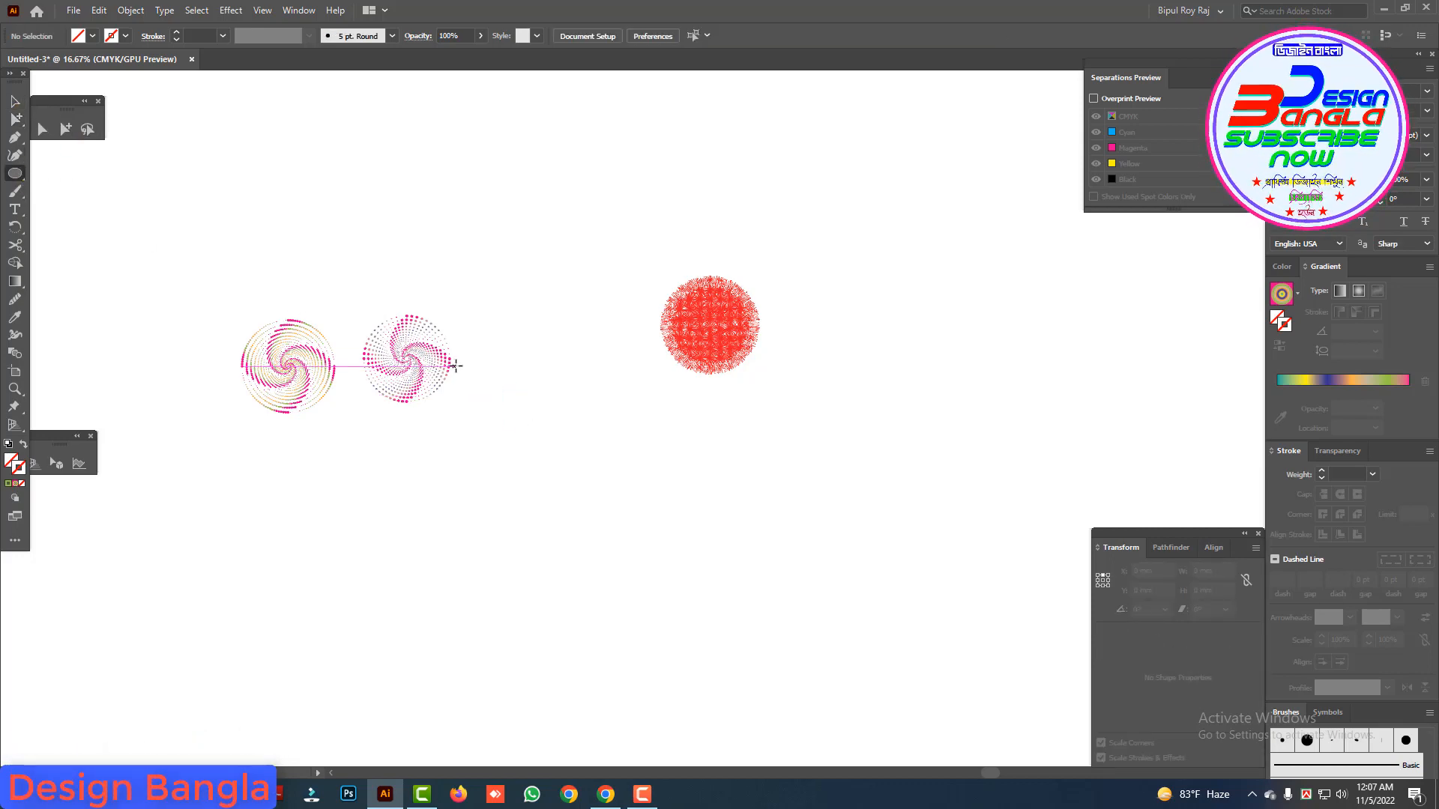
# Step: Draw a circle about 68 mm in diameter in the empty canvas between the spirals and the red burst
pyautogui.moveTo(516, 389); pyautogui.dragTo(533, 405)
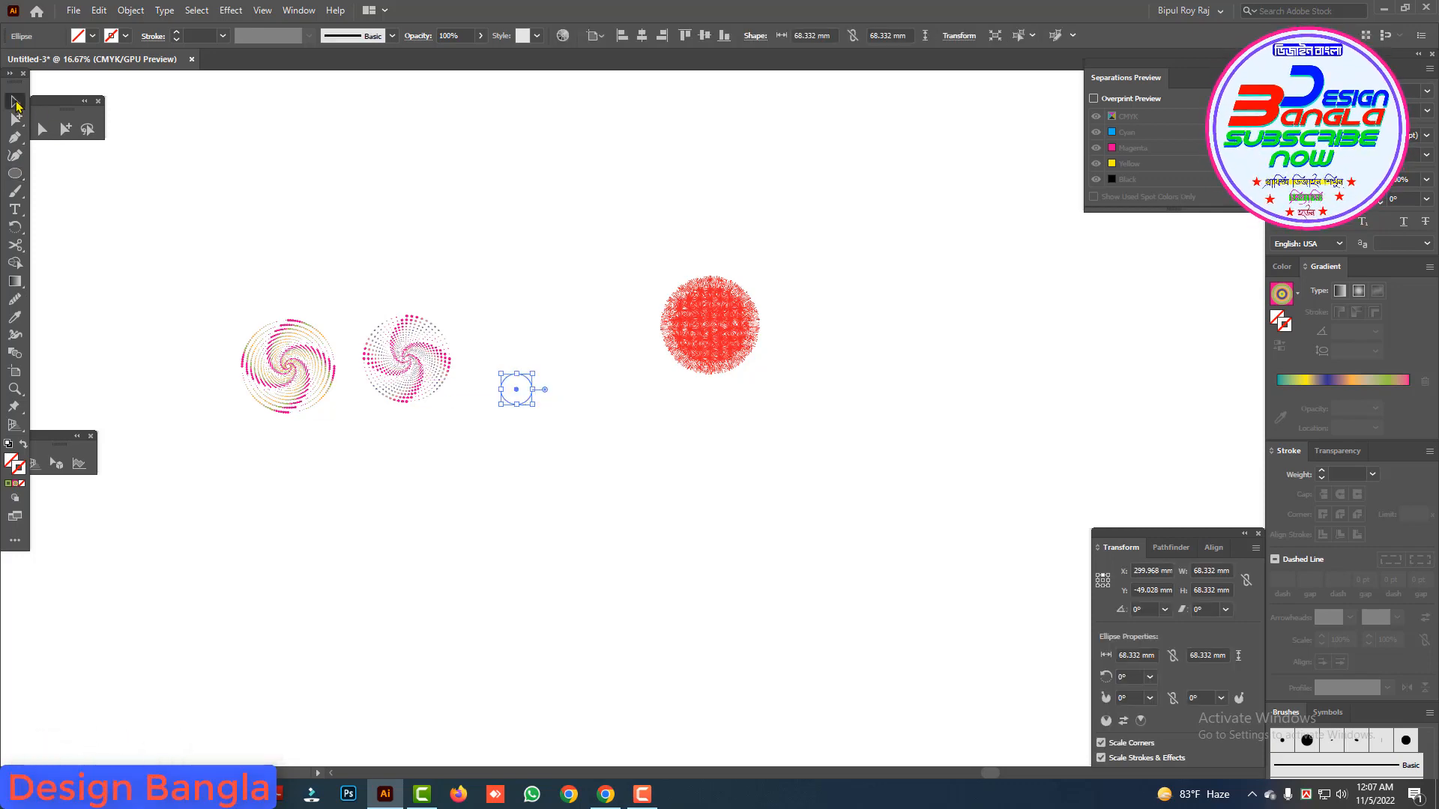
pyautogui.click(15, 102)
pyautogui.hotkey('ctrl', '+')
pyautogui.moveTo(723, 442); pyautogui.dragTo(679, 514)
# Step: Fill the circle with pure cyan, setting C to 100% and M, Y and K to 0%
pyautogui.click(1282, 267)
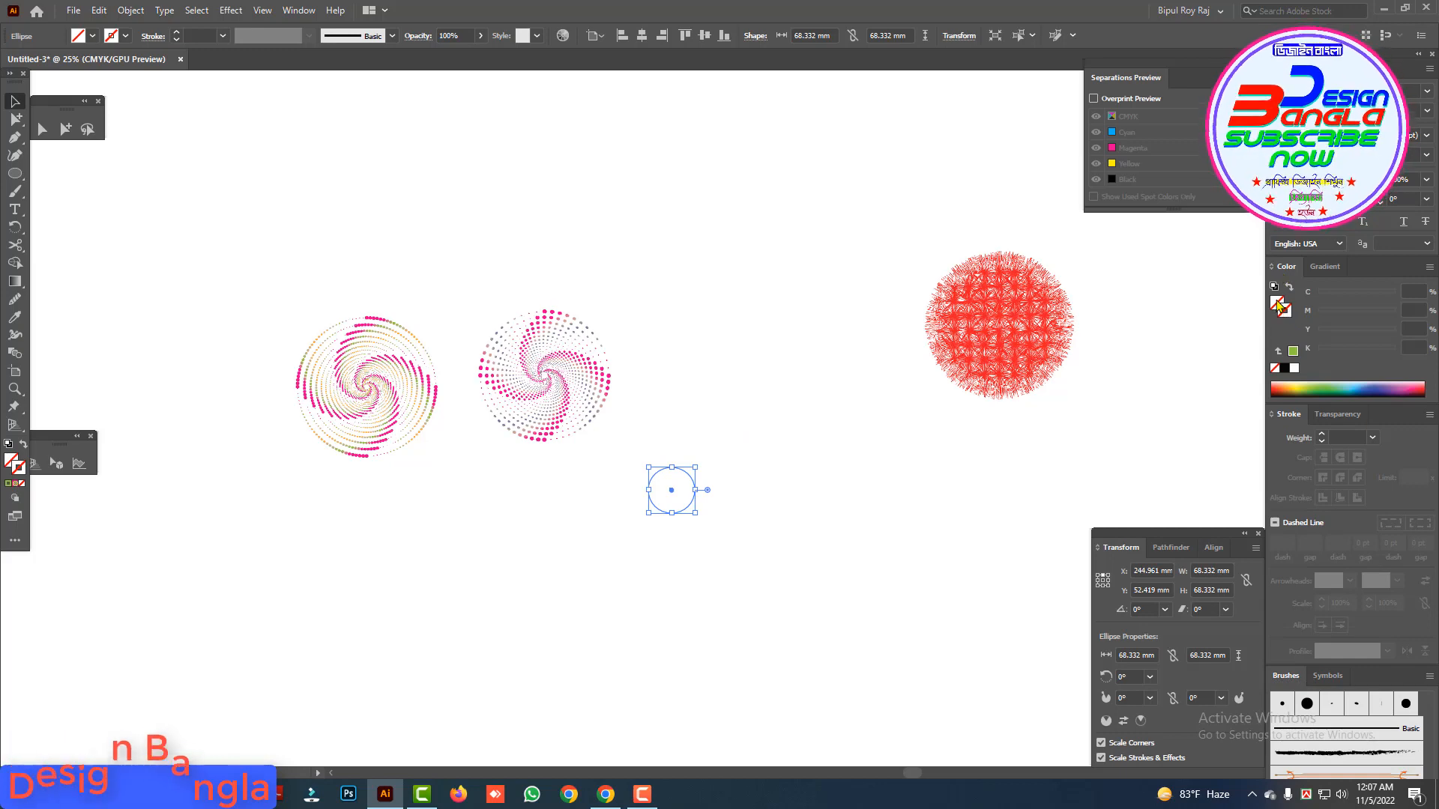
pyautogui.click(1284, 368)
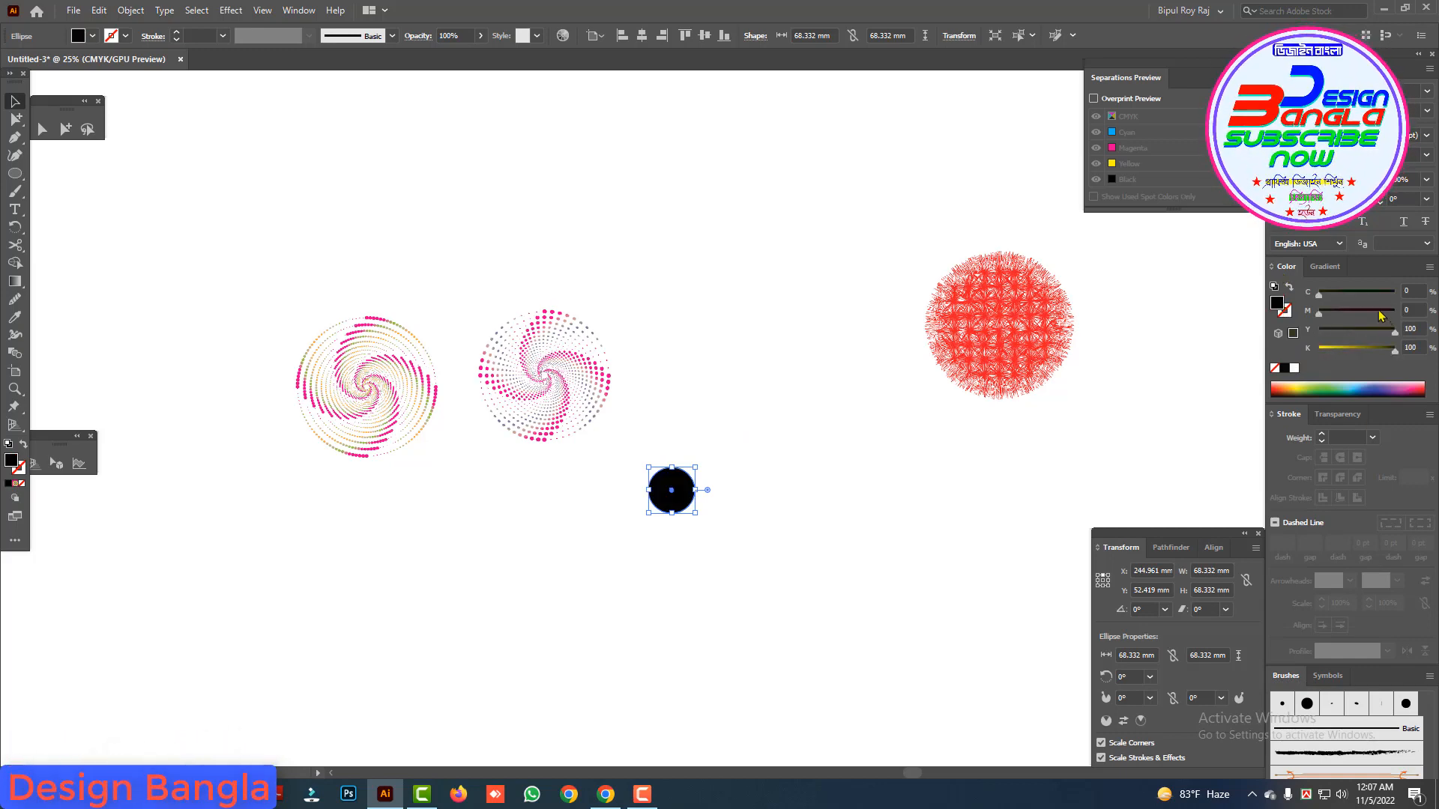
pyautogui.moveTo(1395, 351); pyautogui.dragTo(1254, 345)
pyautogui.moveTo(1319, 295); pyautogui.dragTo(1400, 297)
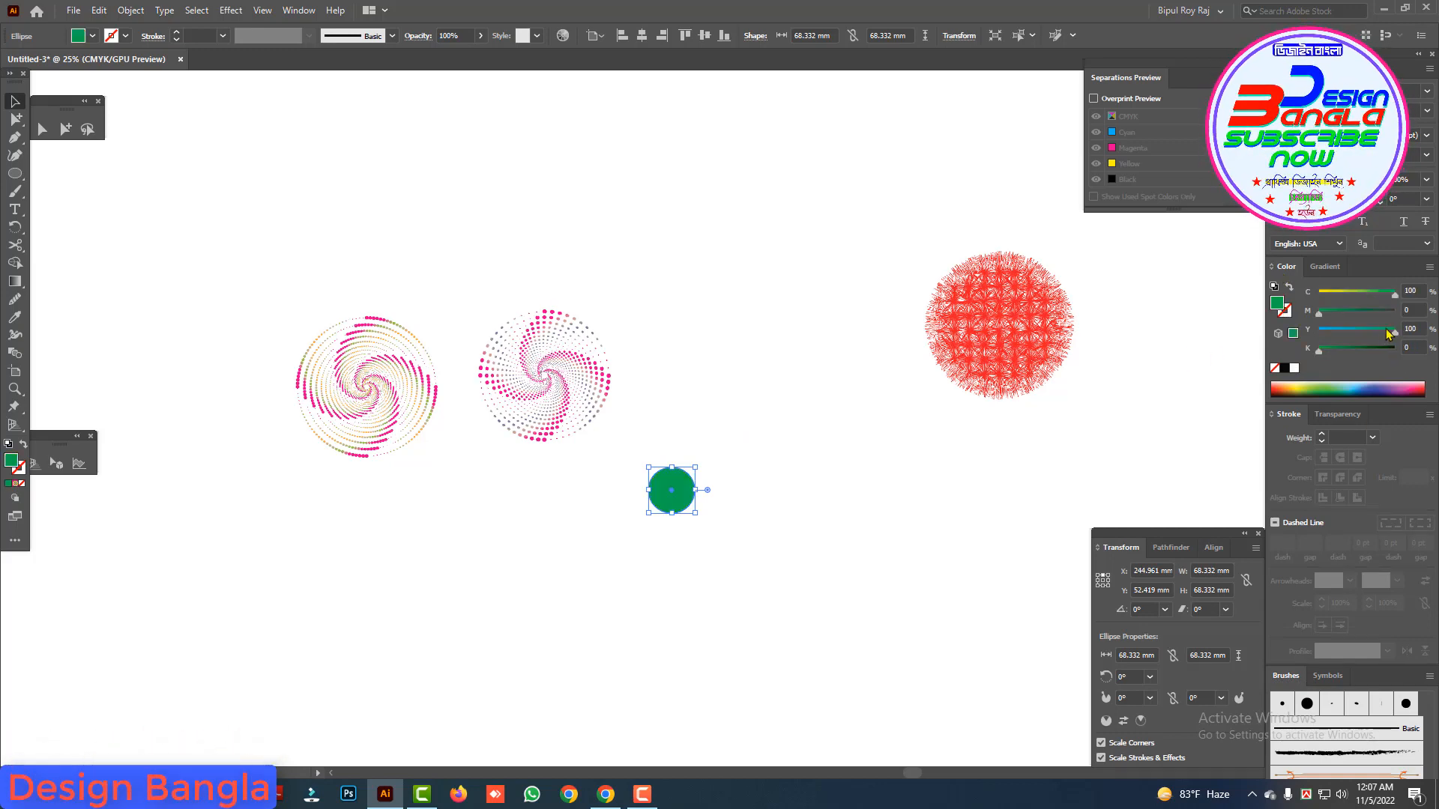
# Step: Shrink the cyan circle to about 44 mm and duplicate it sideways into an evenly spaced row of eight circles
pyautogui.moveTo(765, 468); pyautogui.dragTo(671, 385)
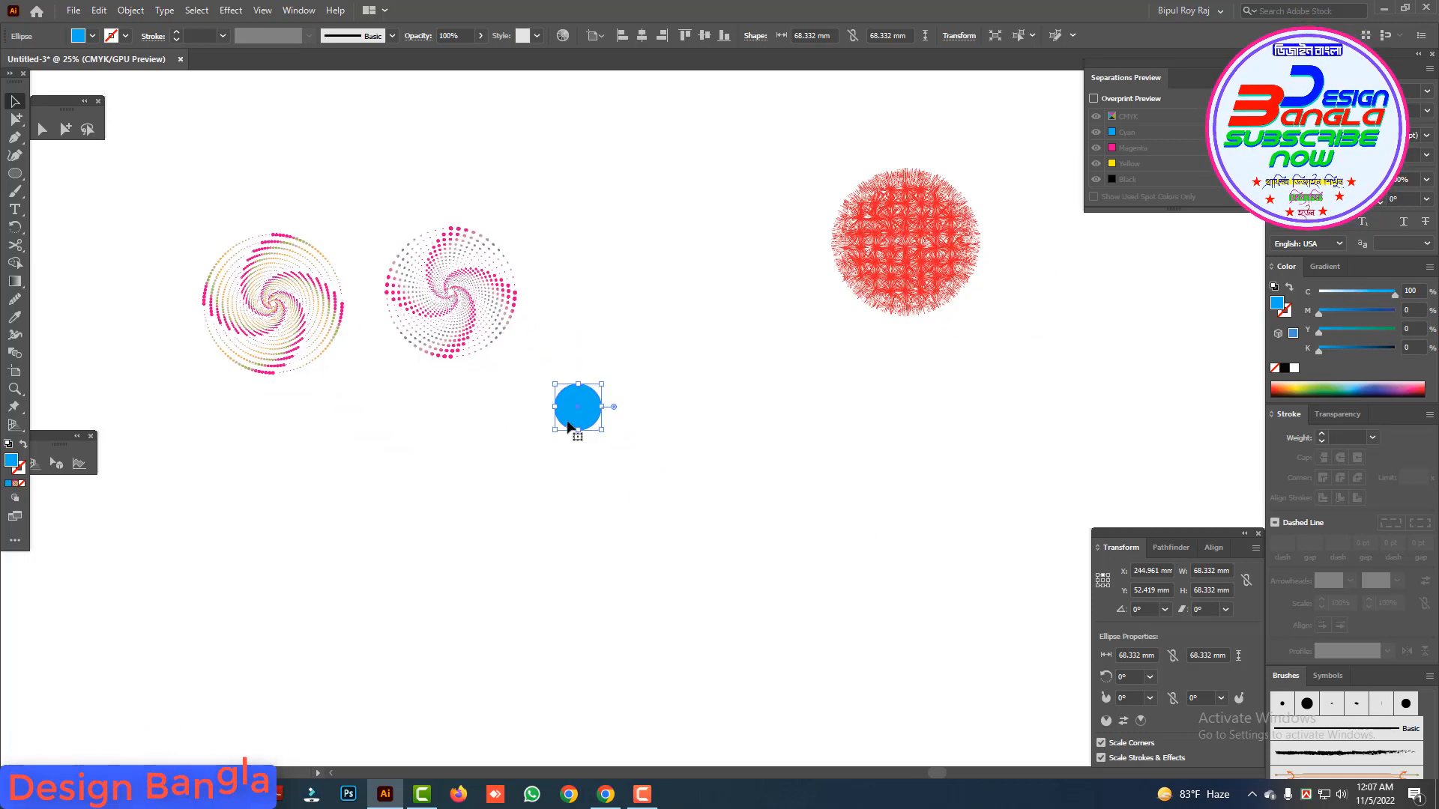
pyautogui.moveTo(574, 412); pyautogui.dragTo(546, 466)
pyautogui.click(507, 484)
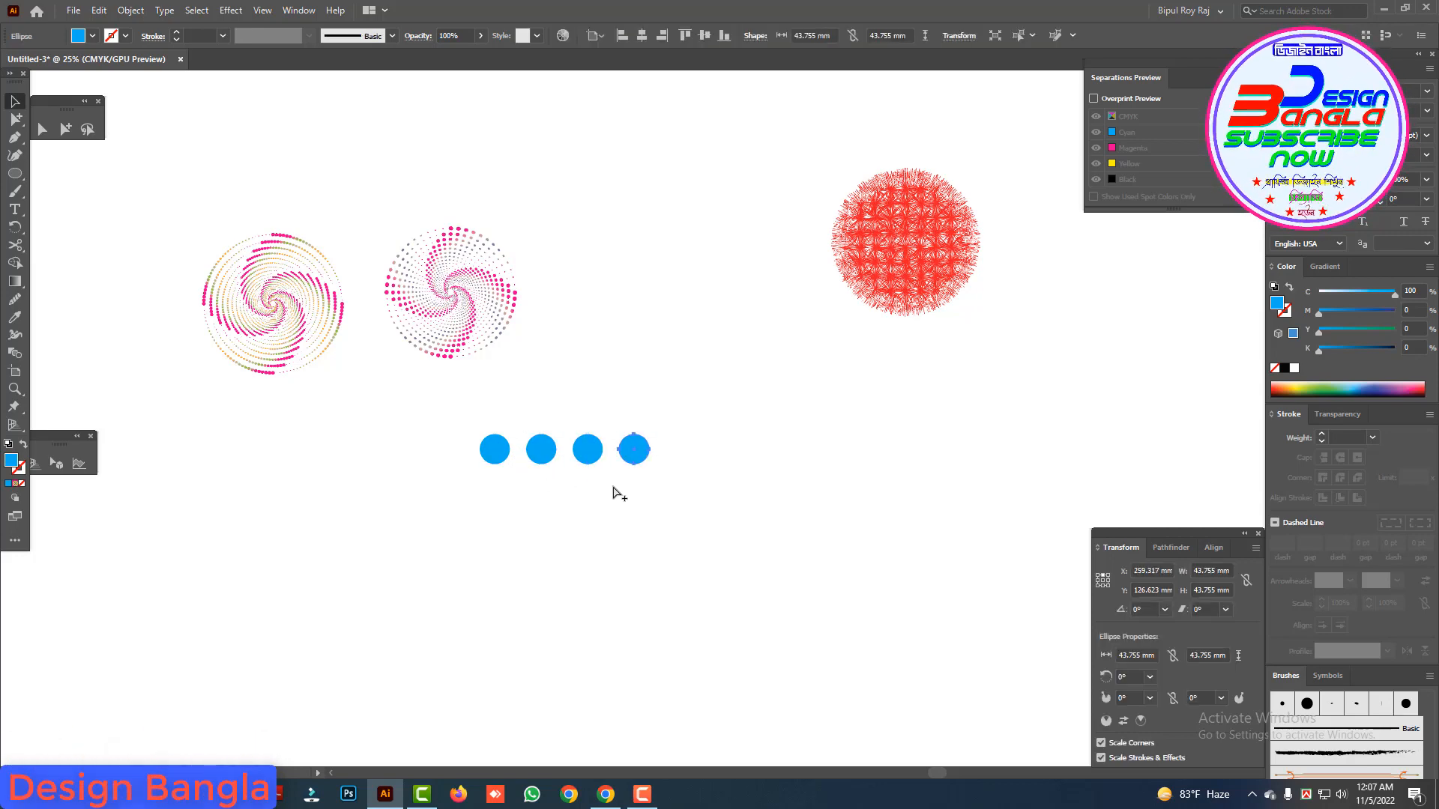
pyautogui.hotkey('ctrl', 'd')
pyautogui.hotkey('ctrl', 'd')
# Step: Duplicate the whole row of cyan circles downward at even spacing to form a grid of eight rows
pyautogui.moveTo(844, 482); pyautogui.dragTo(410, 423)
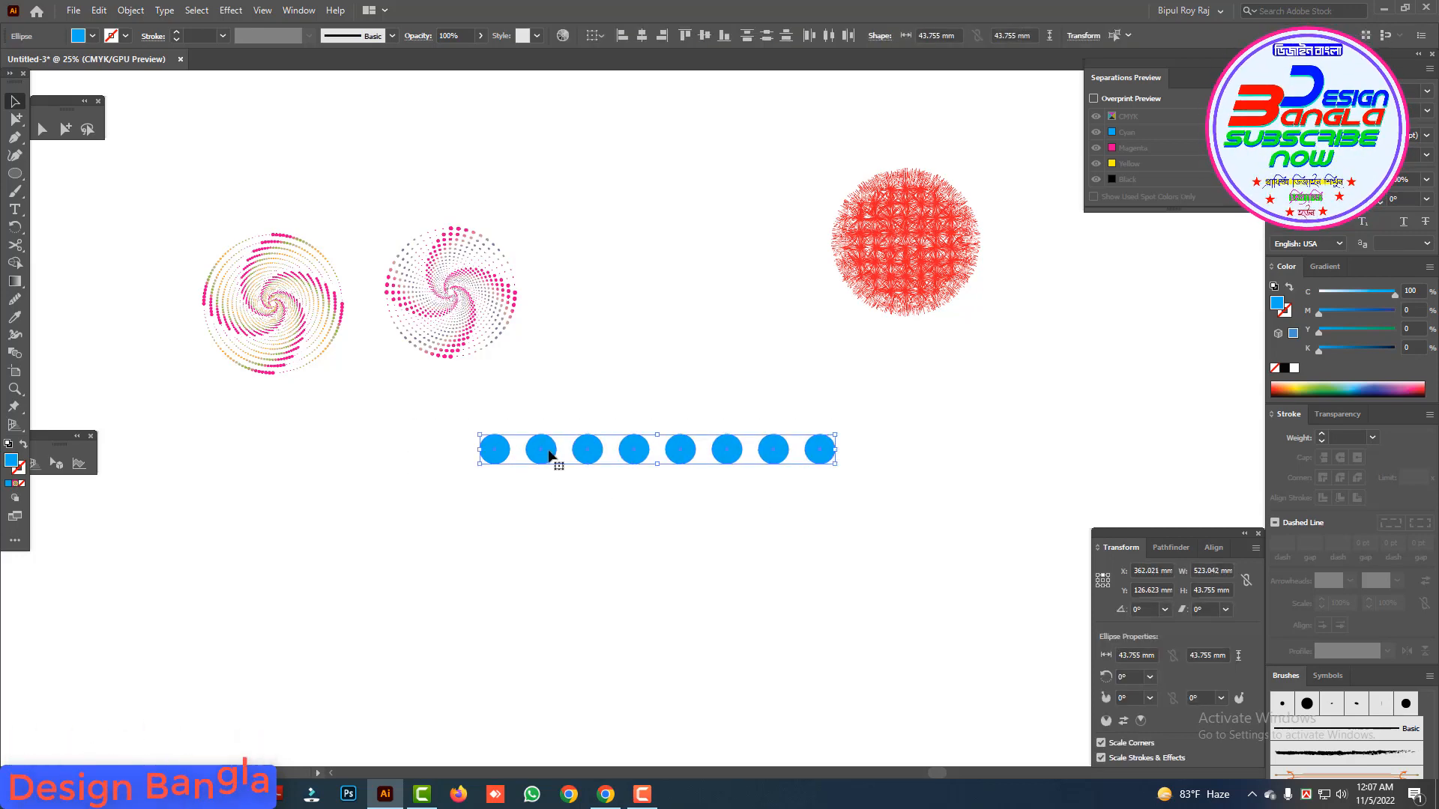
pyautogui.moveTo(556, 459); pyautogui.dragTo(552, 501)
pyautogui.hotkey('ctrl', 'd')
pyautogui.hotkey('ctrl', 'd')
pyautogui.hotkey('ctrl', 'd')
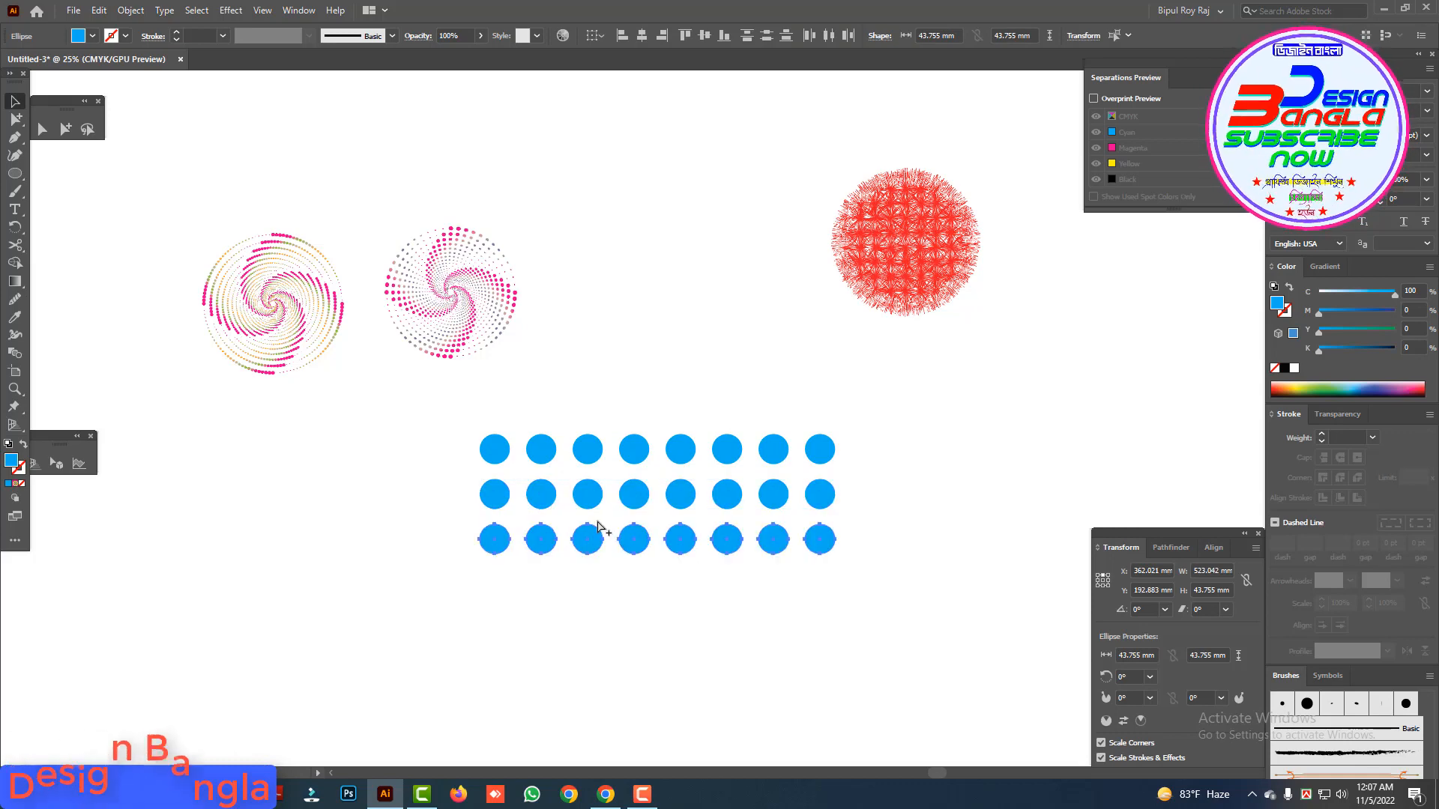
pyautogui.hotkey('ctrl', 'd')
pyautogui.hotkey('ctrl', 'd')
pyautogui.hotkey('ctrl', 'd')
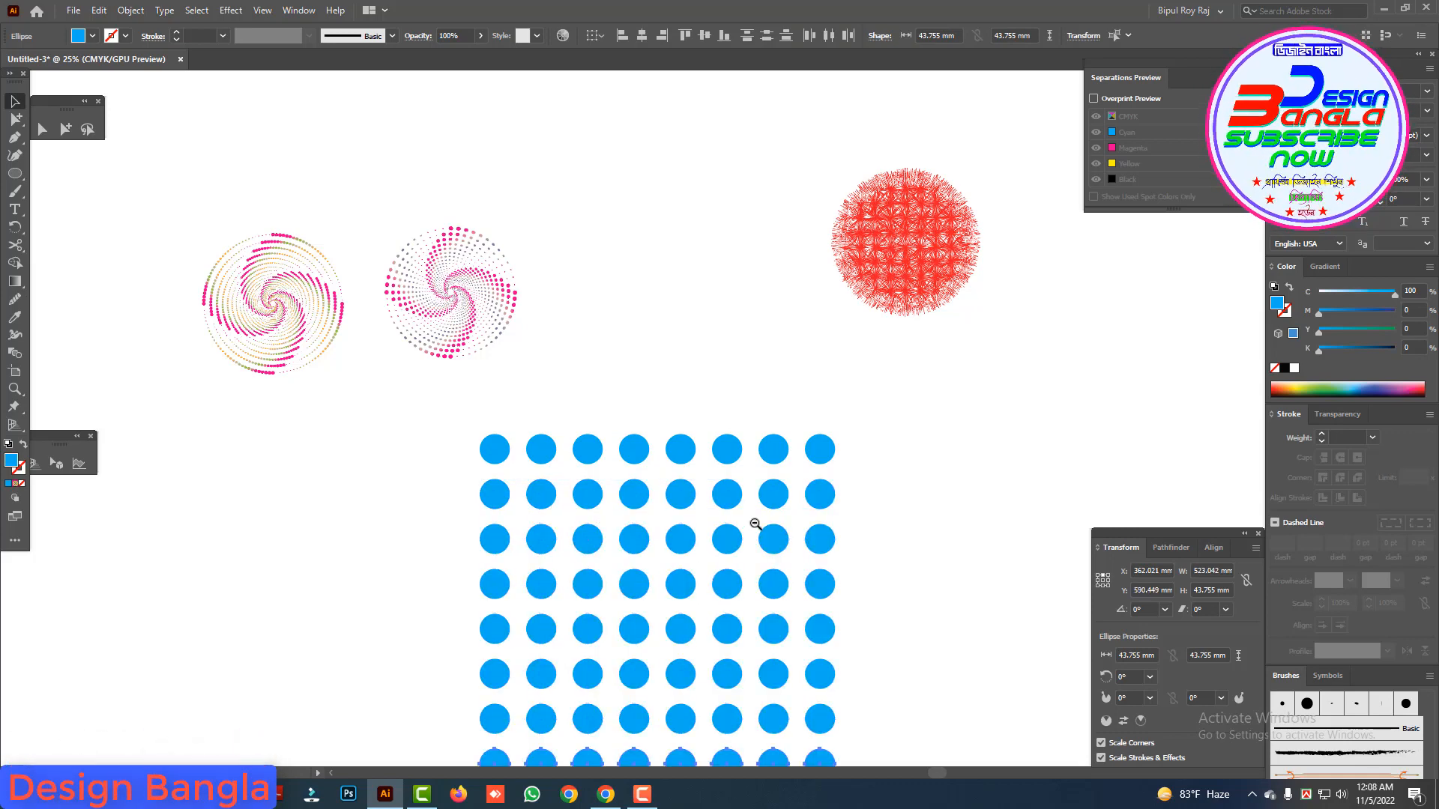
# Step: Draw a circle about 507 mm in diameter over the cyan dot grid, swap its fill to the stroke and centre it on the grid
pyautogui.keyDown('ctrl'); pyautogui.keyDown('alt'); pyautogui.click(756, 524); pyautogui.keyUp('alt'); pyautogui.keyUp('ctrl')
pyautogui.click(469, 452)
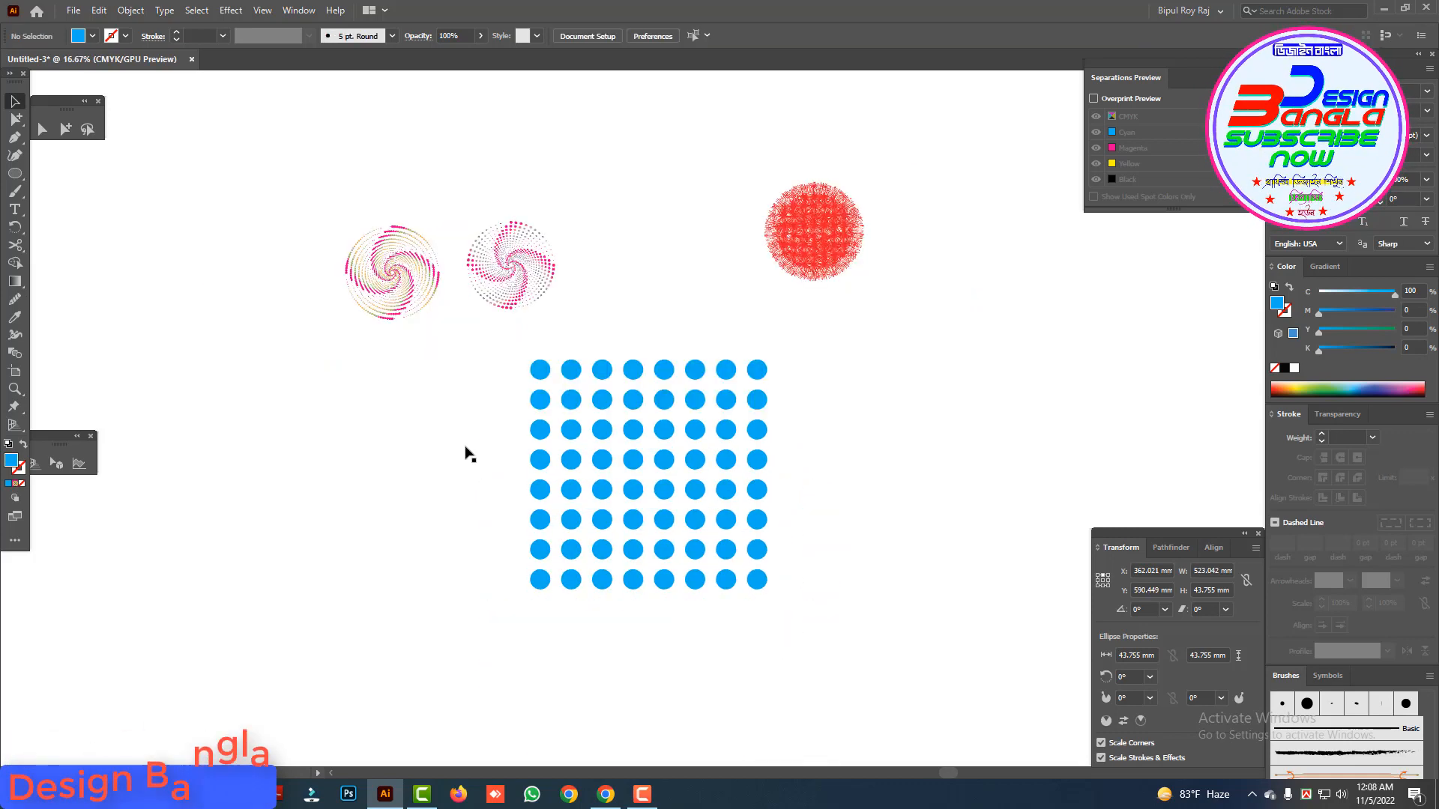
pyautogui.click(13, 179)
pyautogui.click(60, 201)
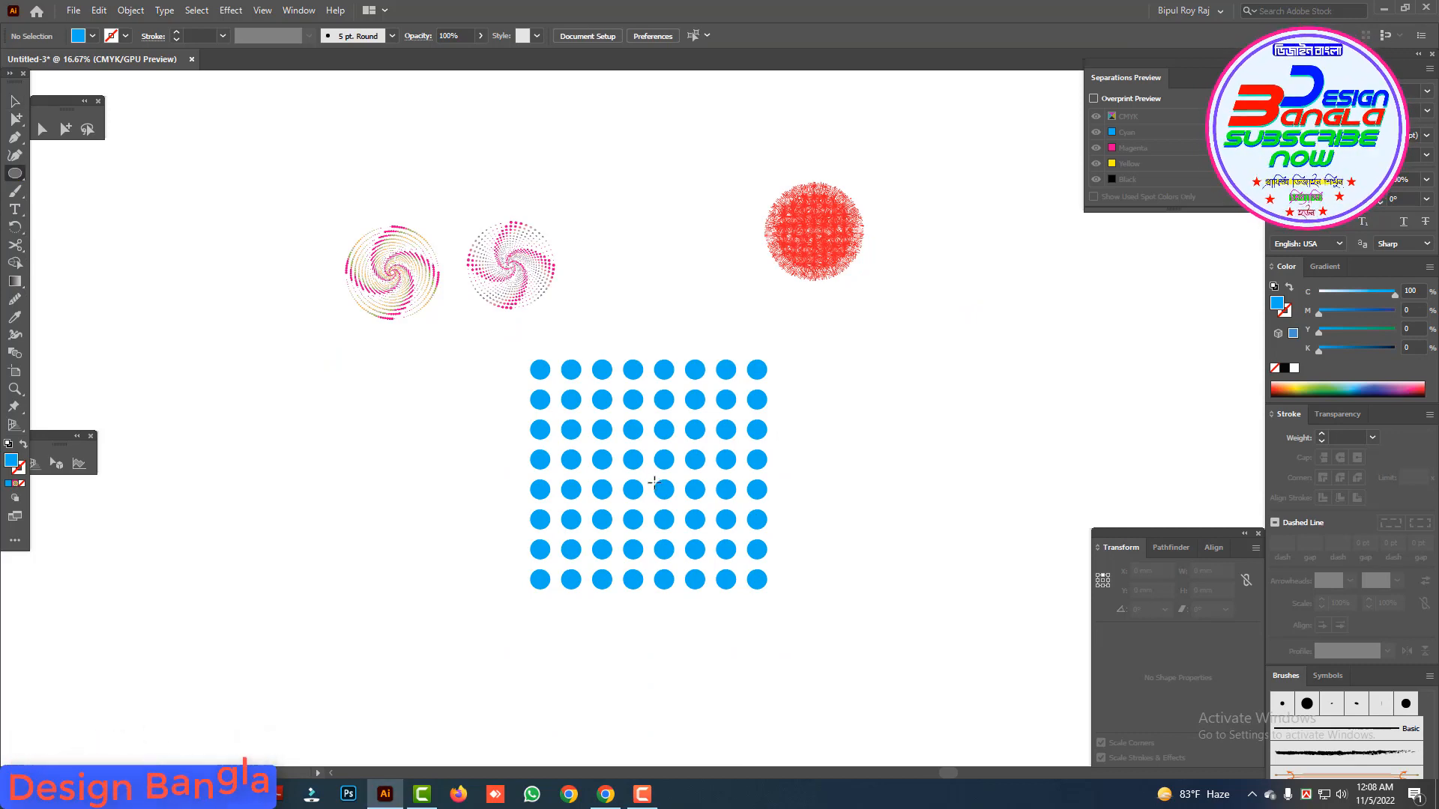
pyautogui.moveTo(649, 468)
pyautogui.mouseDown()
pyautogui.moveTo(782, 544)
pyautogui.moveTo(764, 550)
pyautogui.mouseUp()
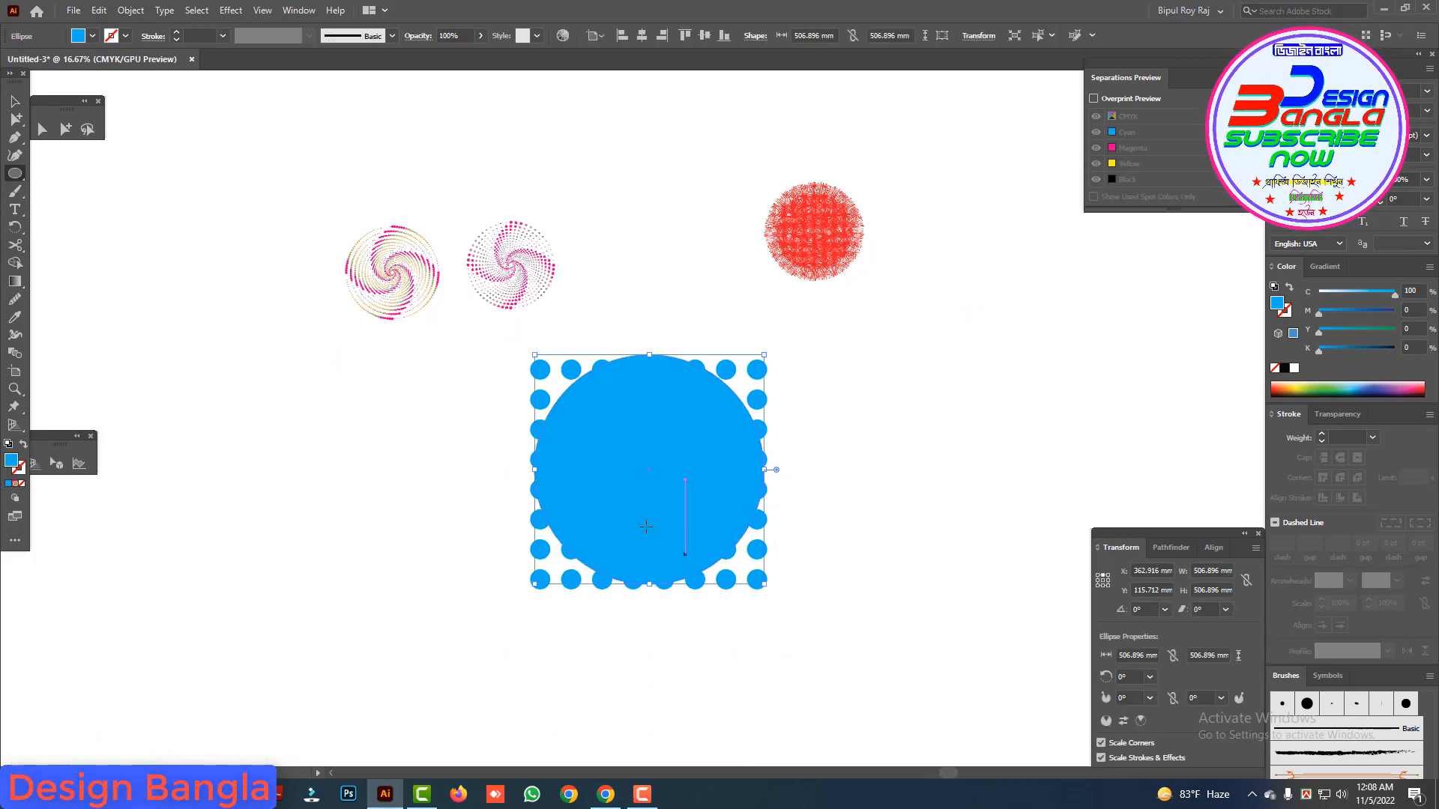
pyautogui.hotkey('shift', 'x')
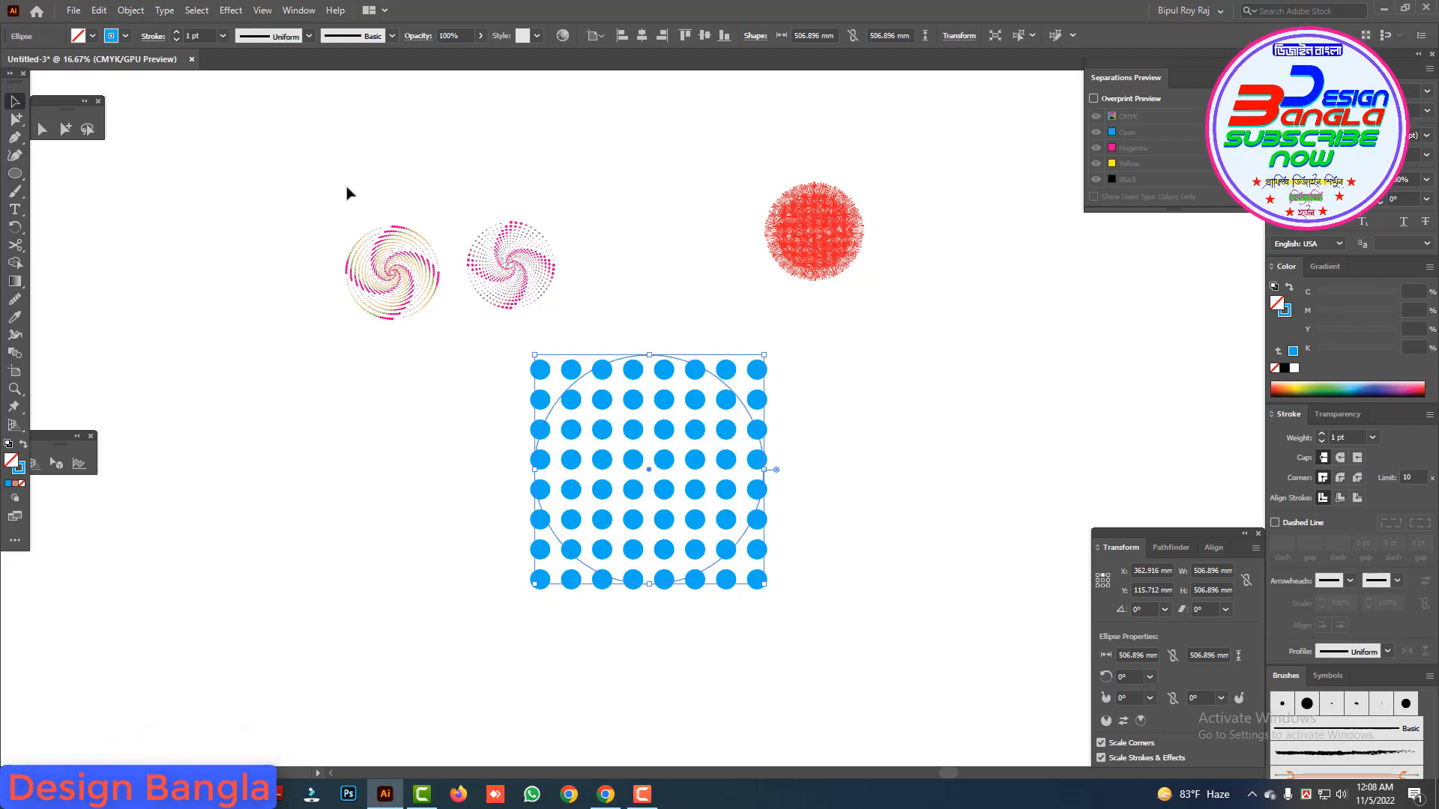
pyautogui.moveTo(661, 362); pyautogui.dragTo(664, 365)
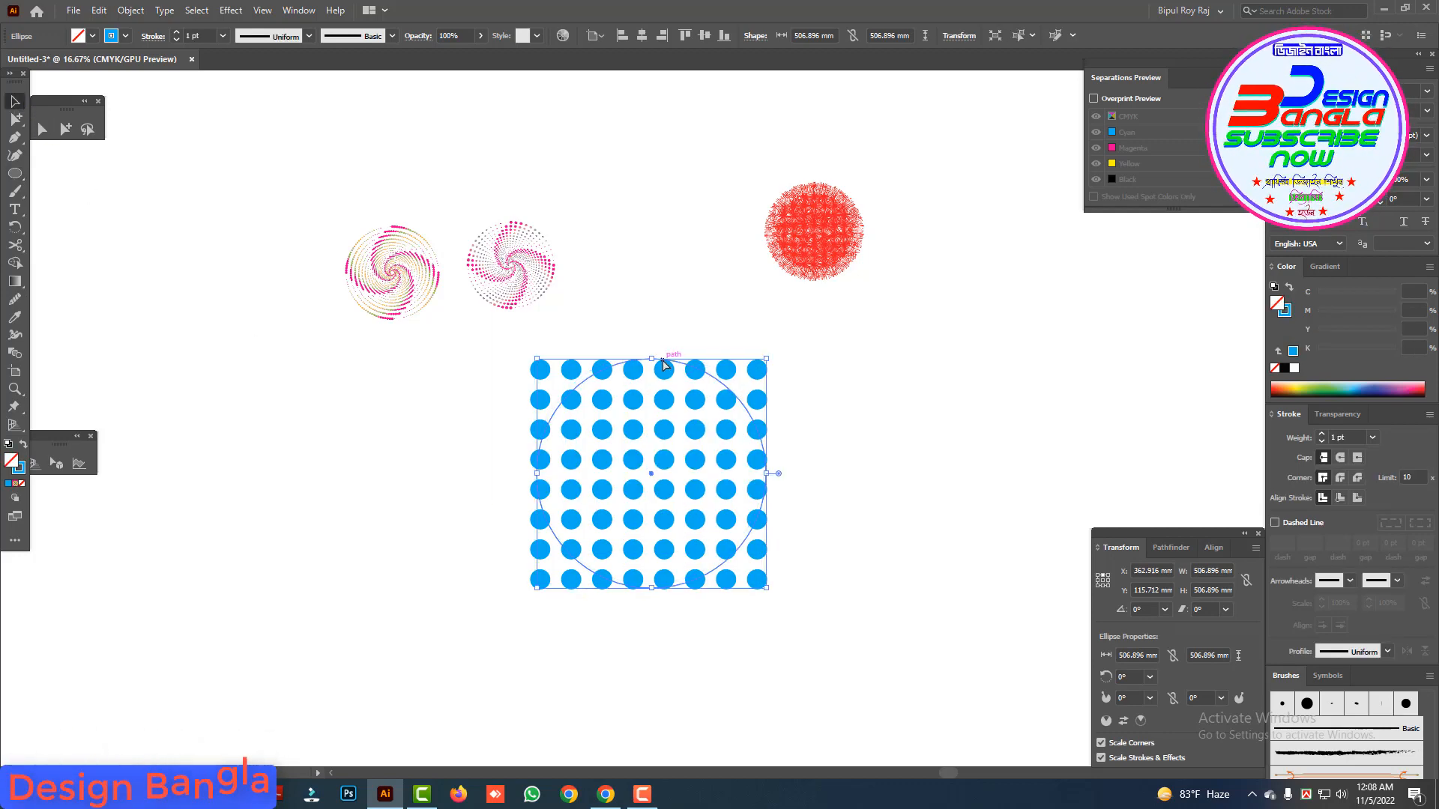
# Step: Clip the cyan dot grid to the large circle with a clipping mask and move the clipped group slightly aside
pyautogui.moveTo(463, 387); pyautogui.dragTo(464, 388)
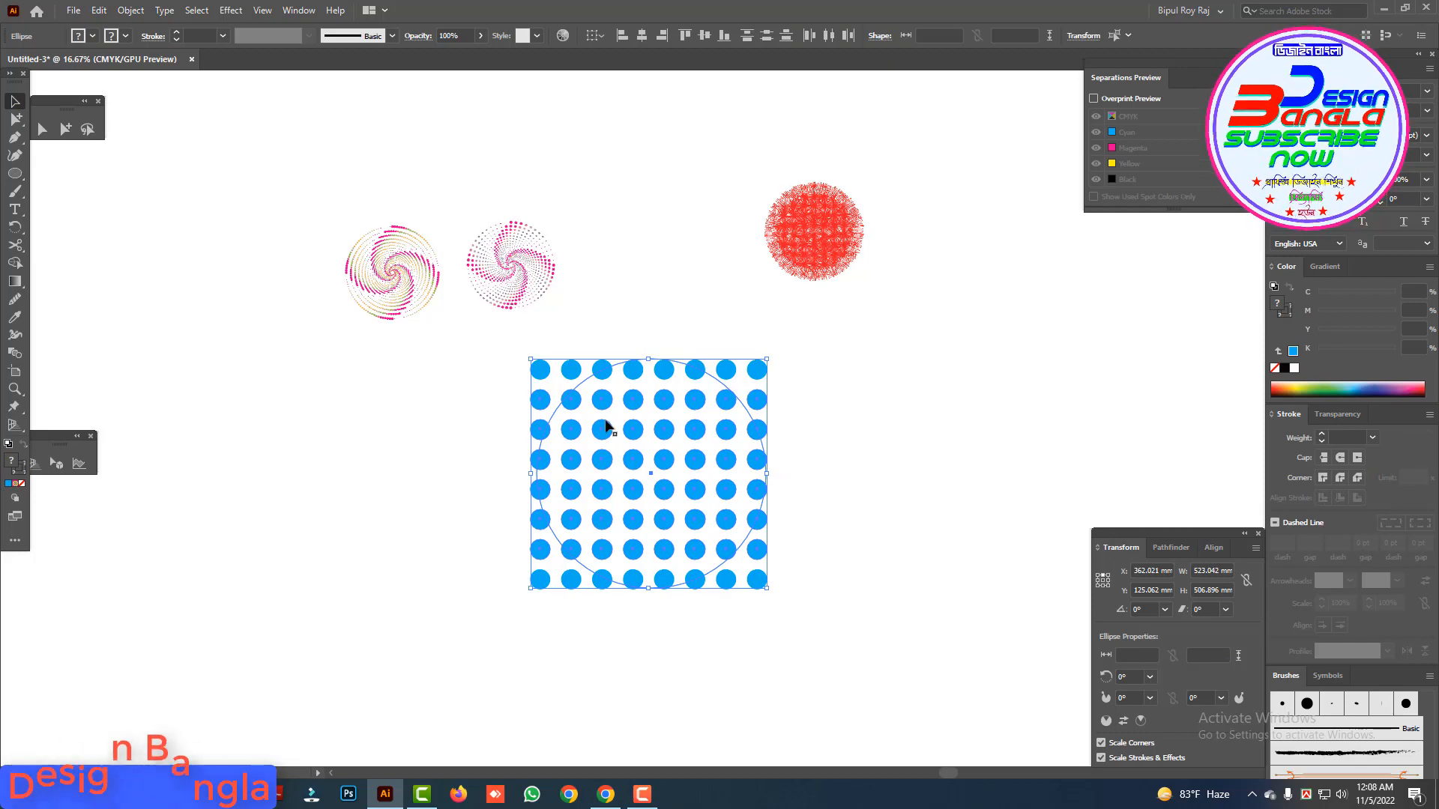
pyautogui.click(625, 356)
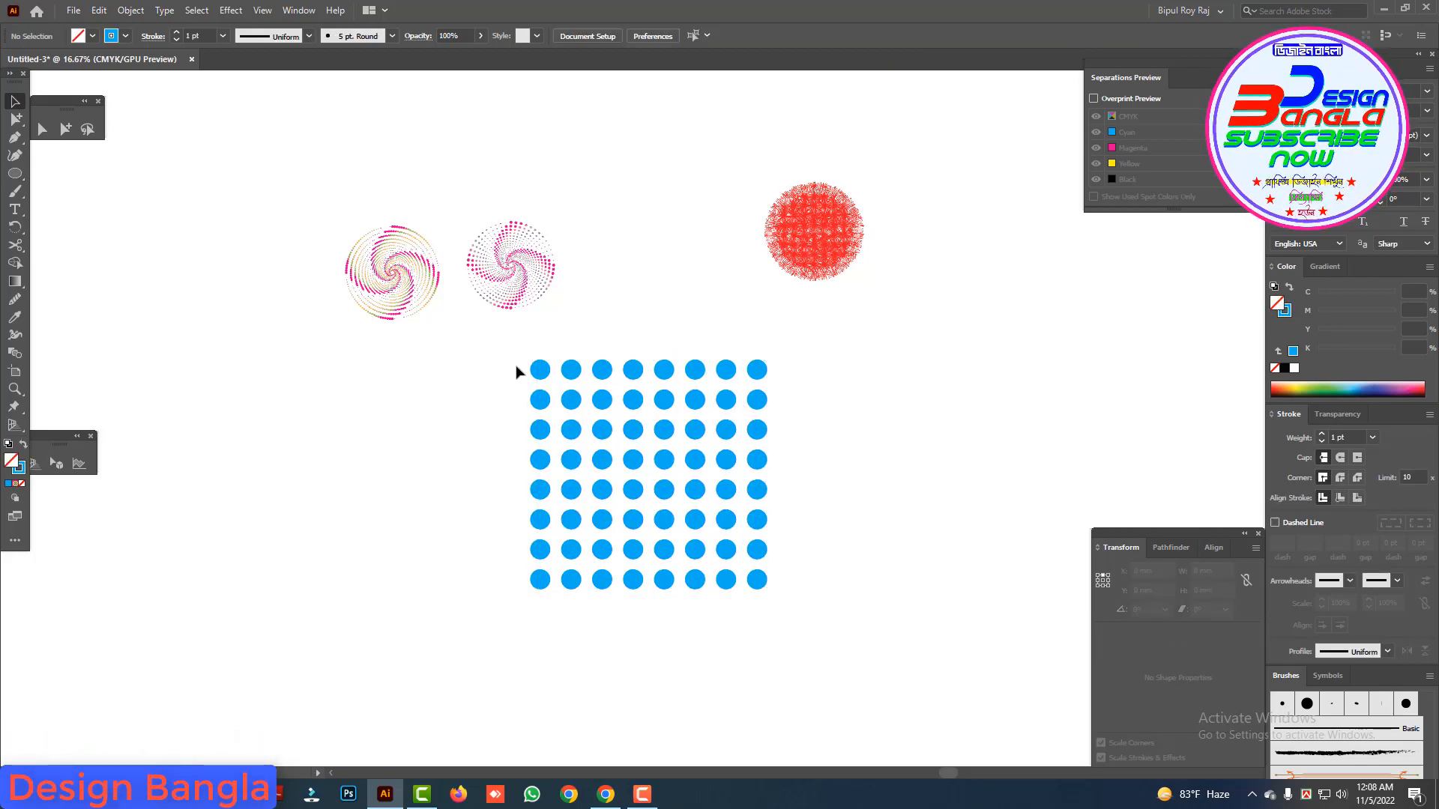
pyautogui.moveTo(802, 639); pyautogui.dragTo(612, 470)
pyautogui.hotkey('ctrl', 'alt', 'c')
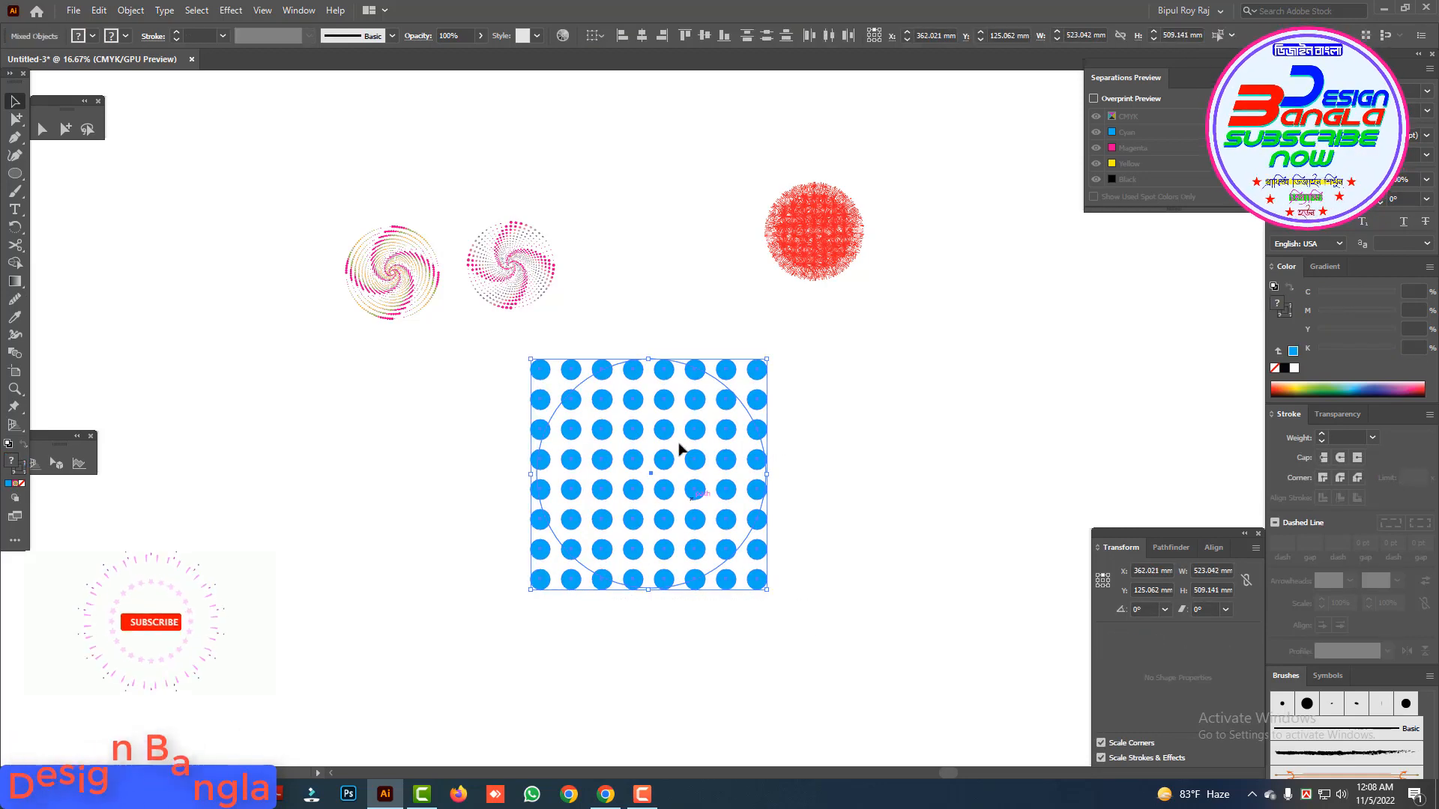
pyautogui.rightClick(666, 446)
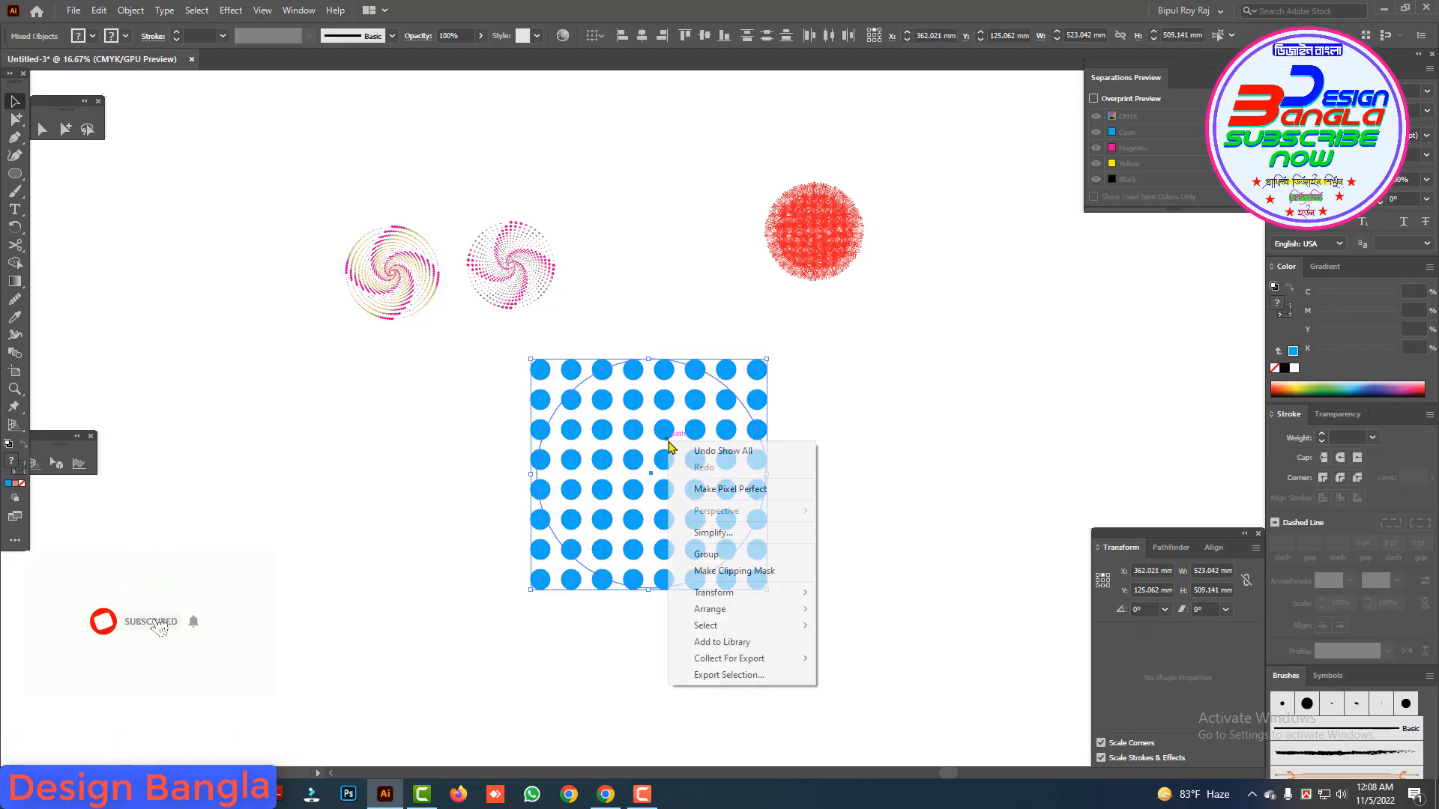
pyautogui.click(729, 572)
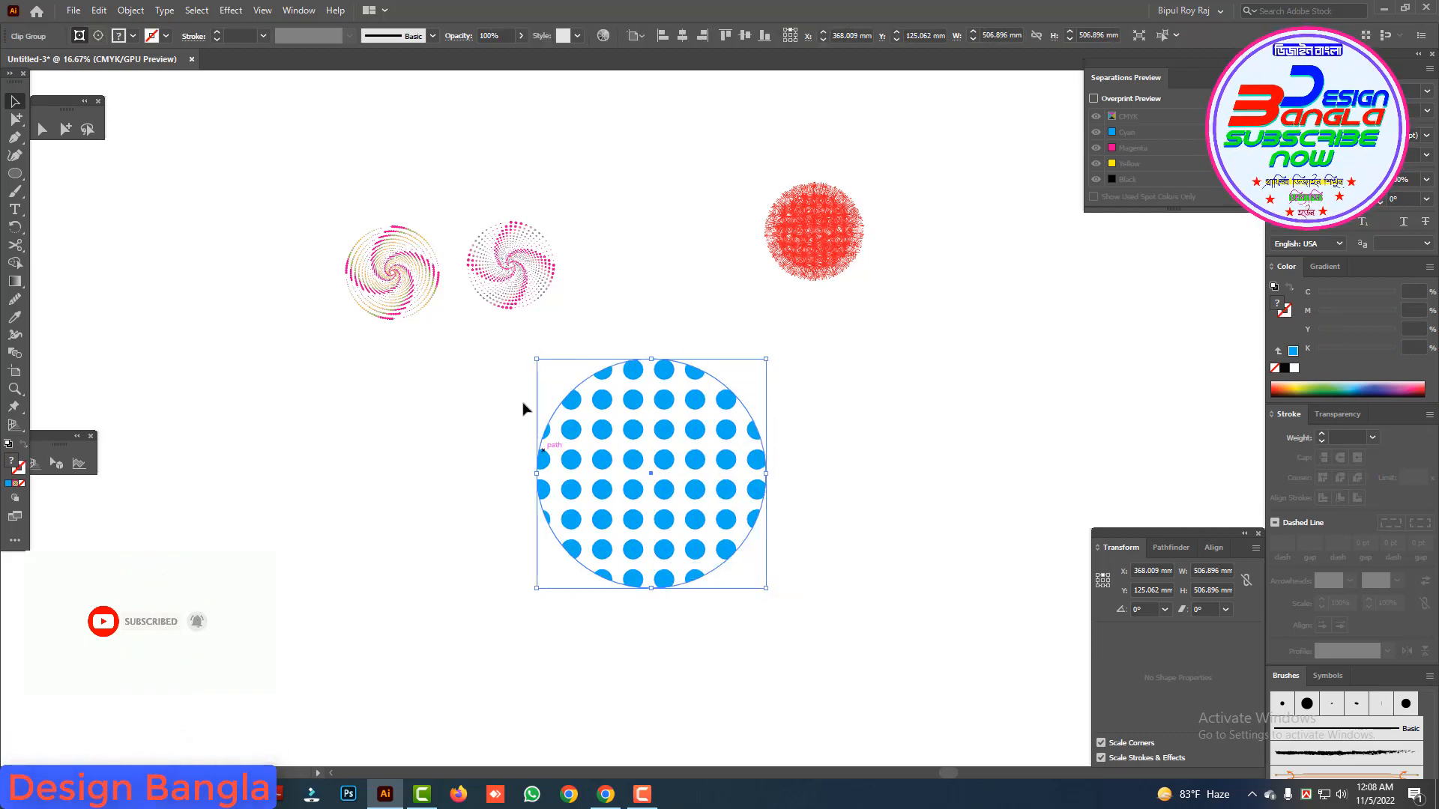
pyautogui.moveTo(665, 430); pyautogui.dragTo(718, 425)
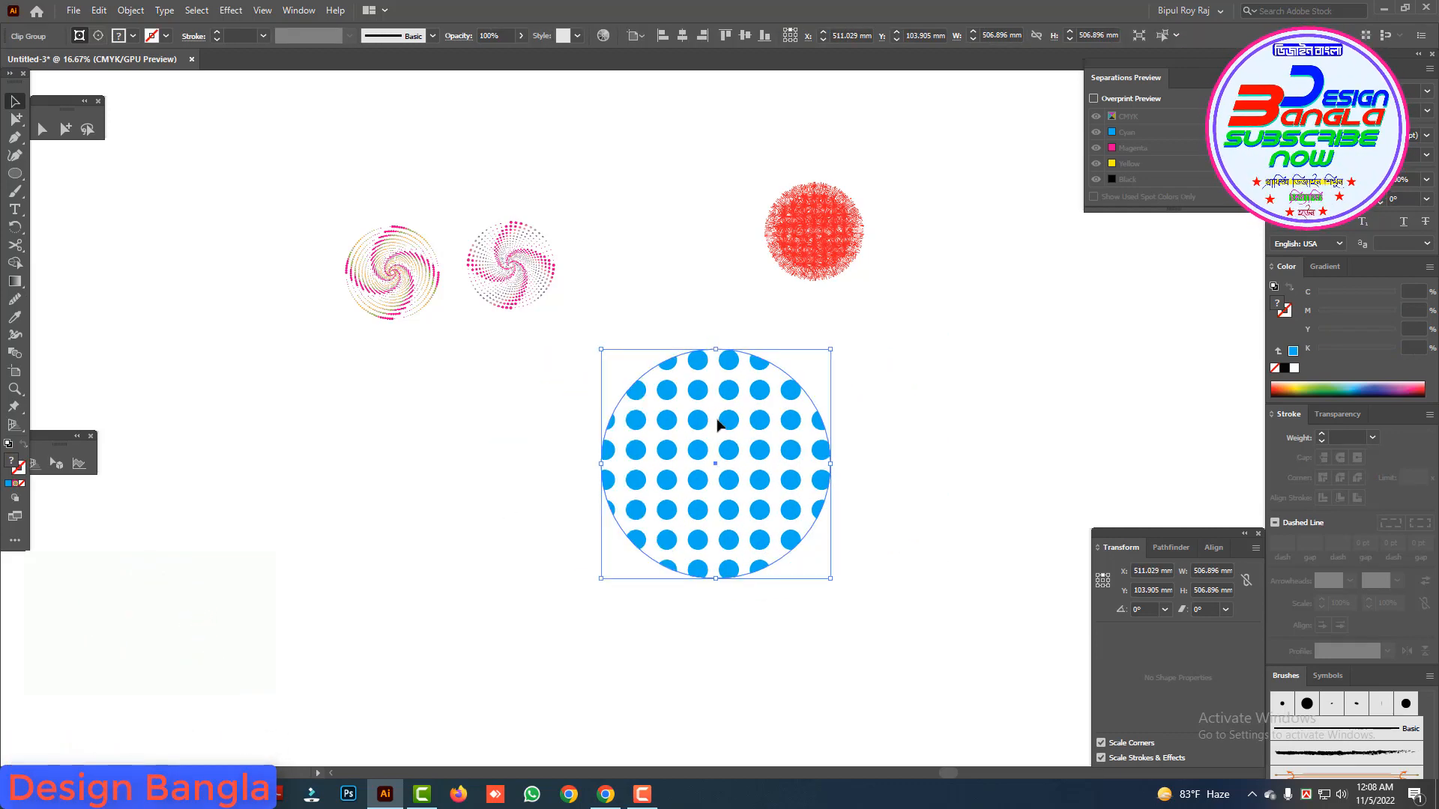
# Step: Set up a Roughen effect on the clipped dots with an absolute size of 35.28 mm, detail 100 per inch and smooth points
pyautogui.click(231, 11)
pyautogui.moveTo(264, 134)
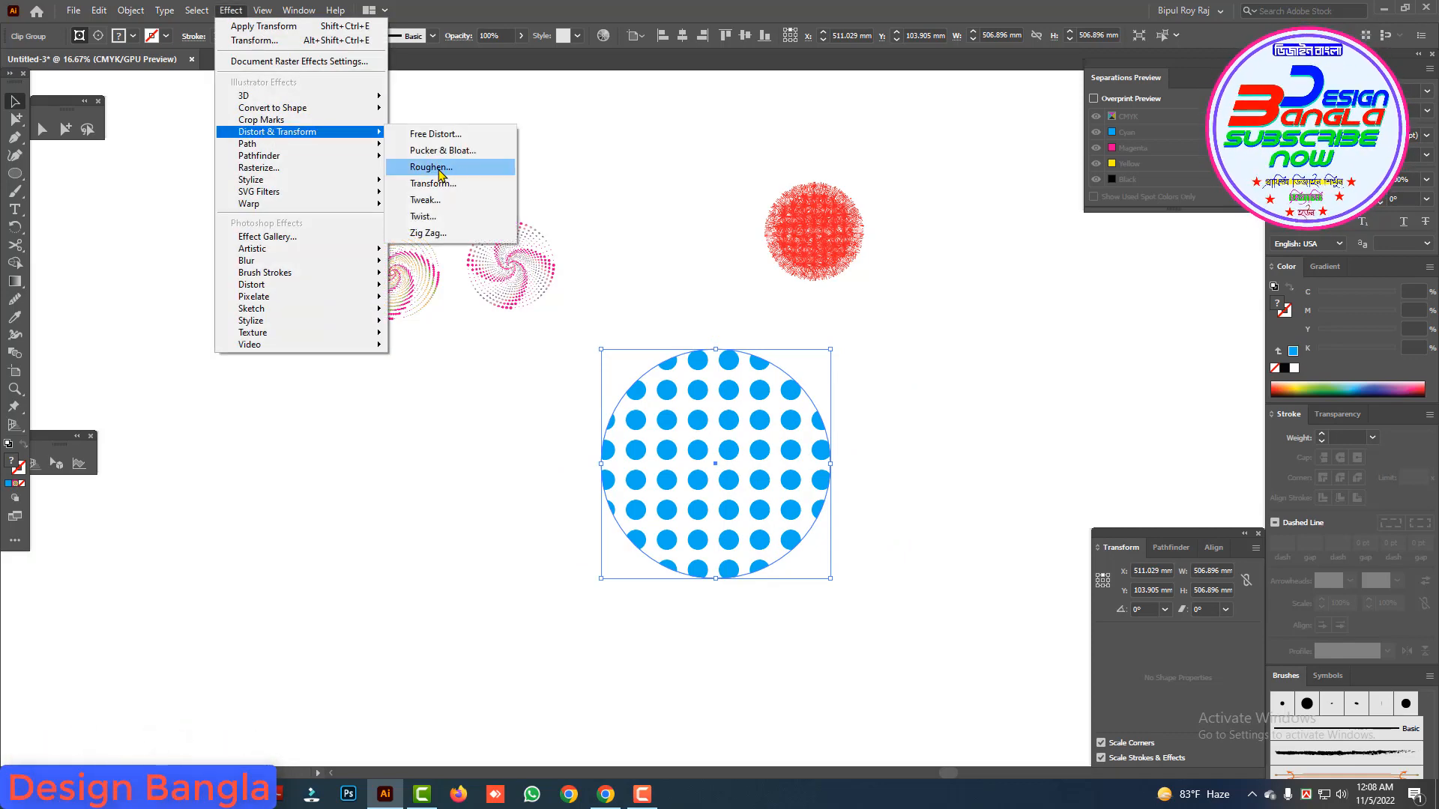
pyautogui.click(438, 167)
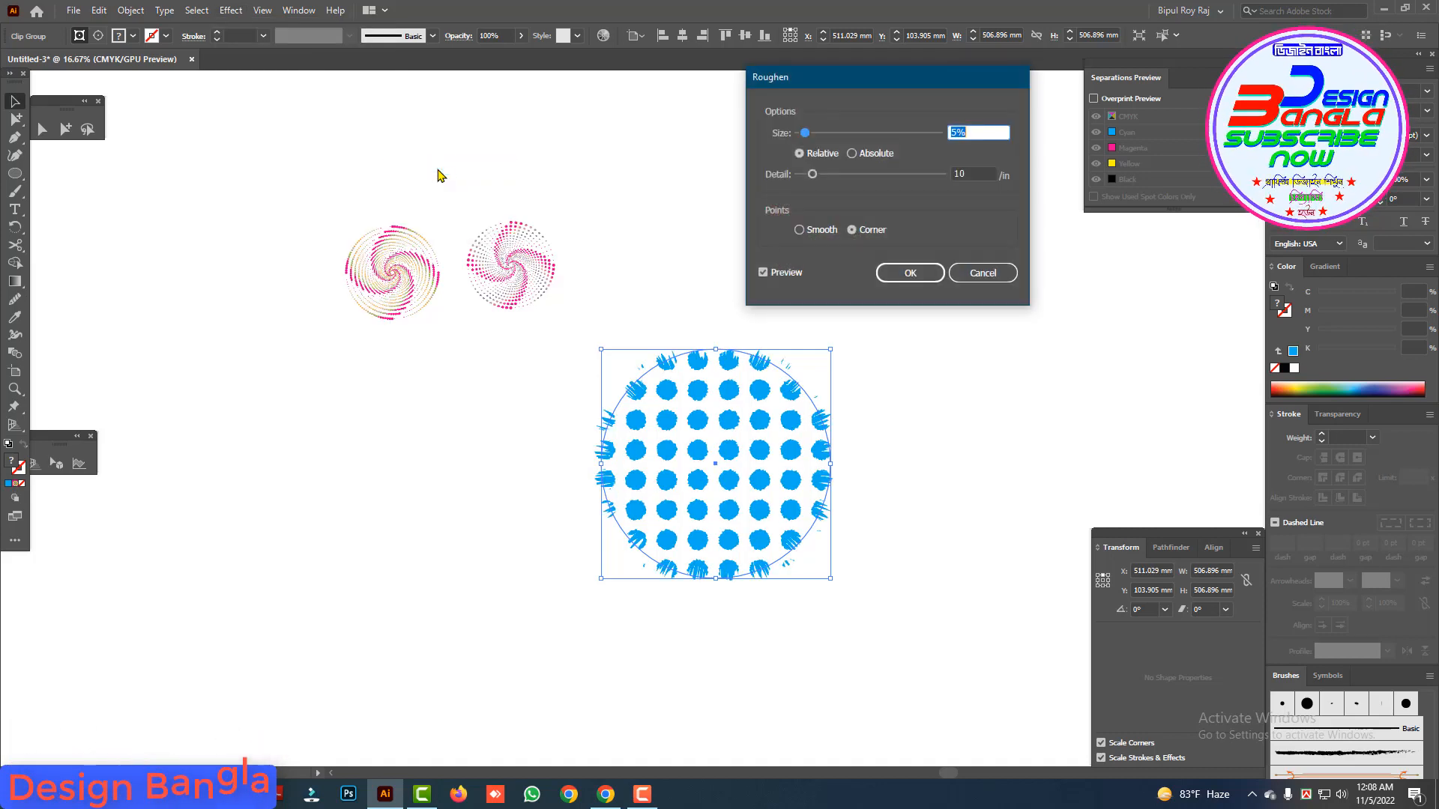
pyautogui.moveTo(890, 87); pyautogui.dragTo(981, 173)
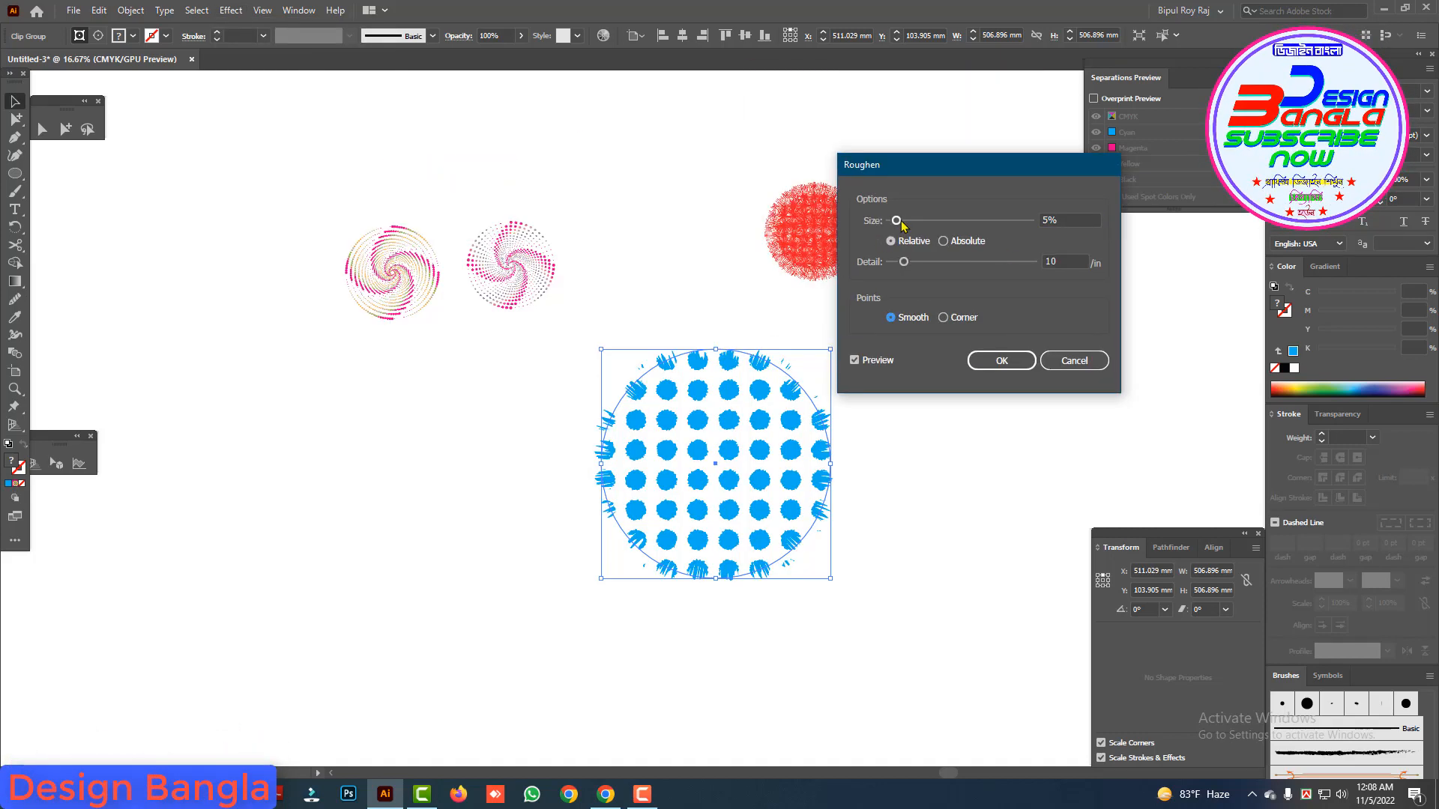
pyautogui.moveTo(896, 221); pyautogui.dragTo(1003, 220)
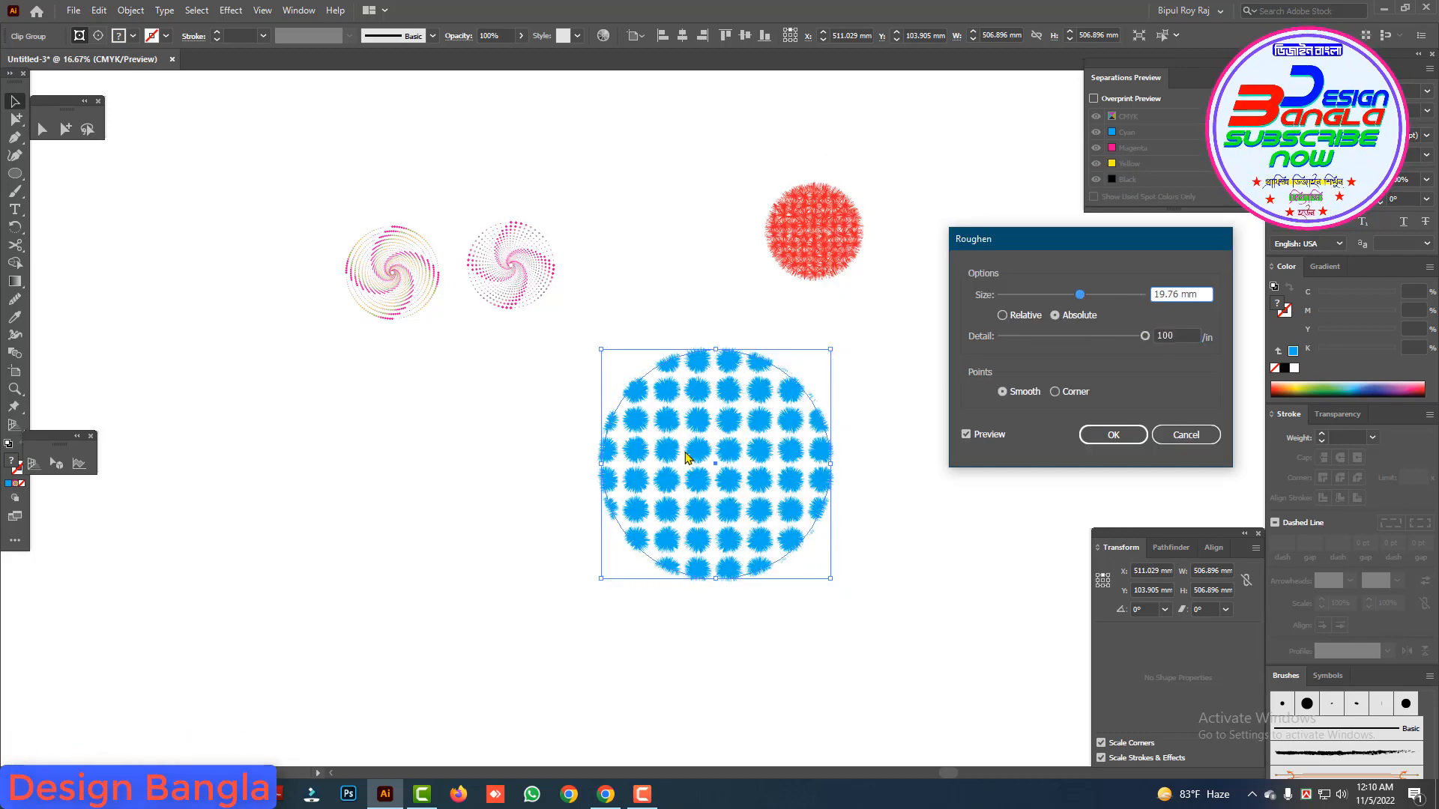
pyautogui.moveTo(1079, 294); pyautogui.dragTo(1034, 342)
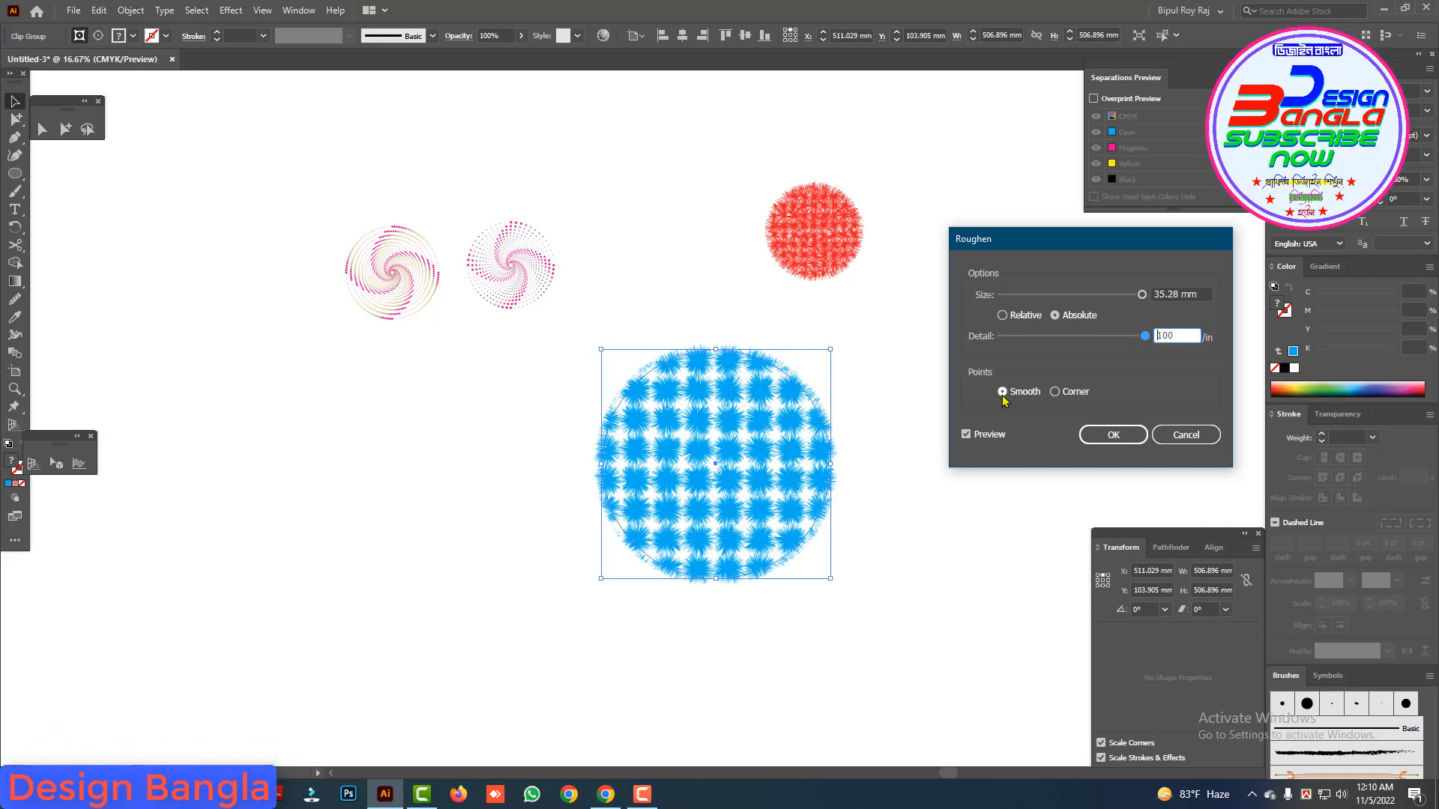
# Step: Compare corner and smooth points, keep Smooth, set the Roughen detail to 79 per inch and apply the effect
pyautogui.click(1058, 394)
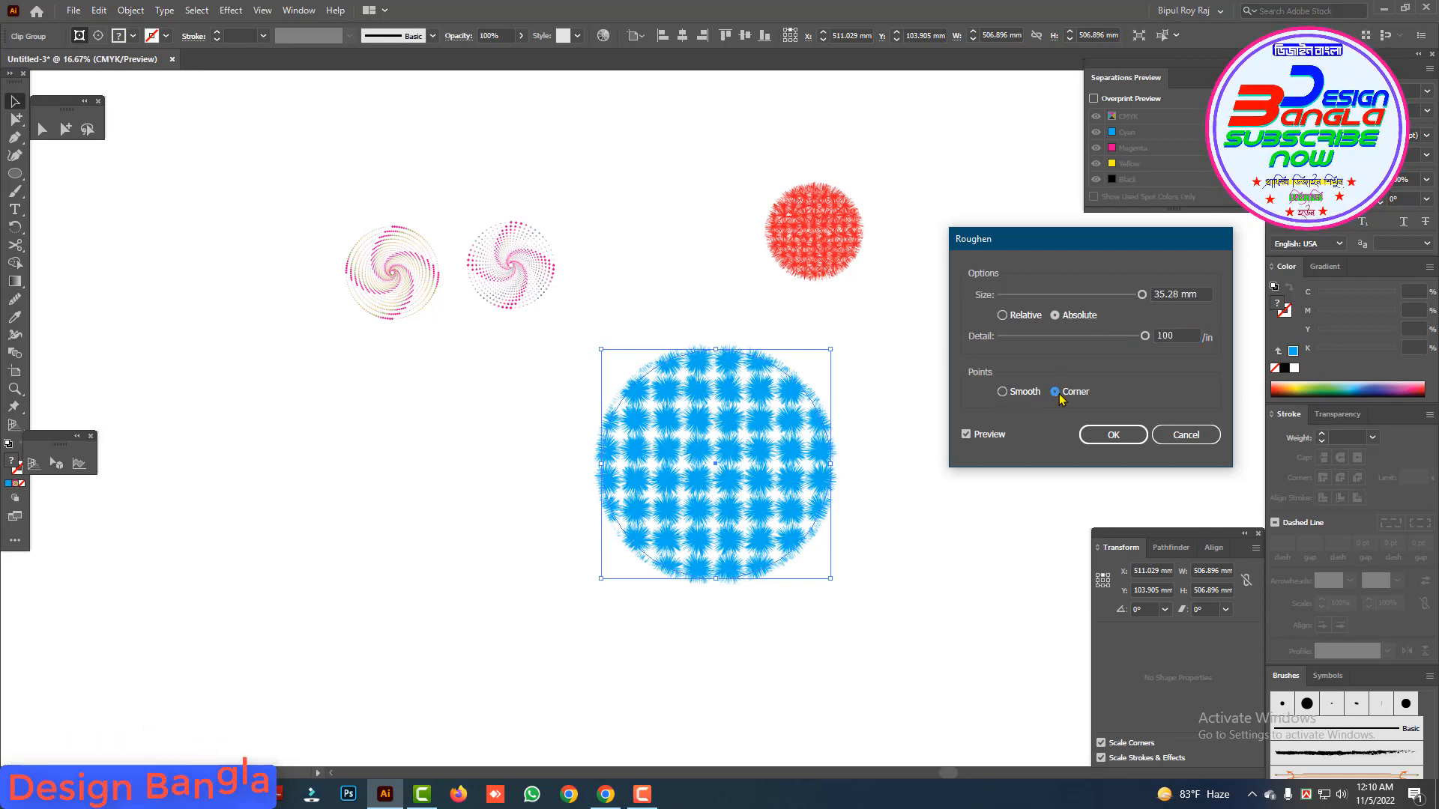
pyautogui.click(1004, 392)
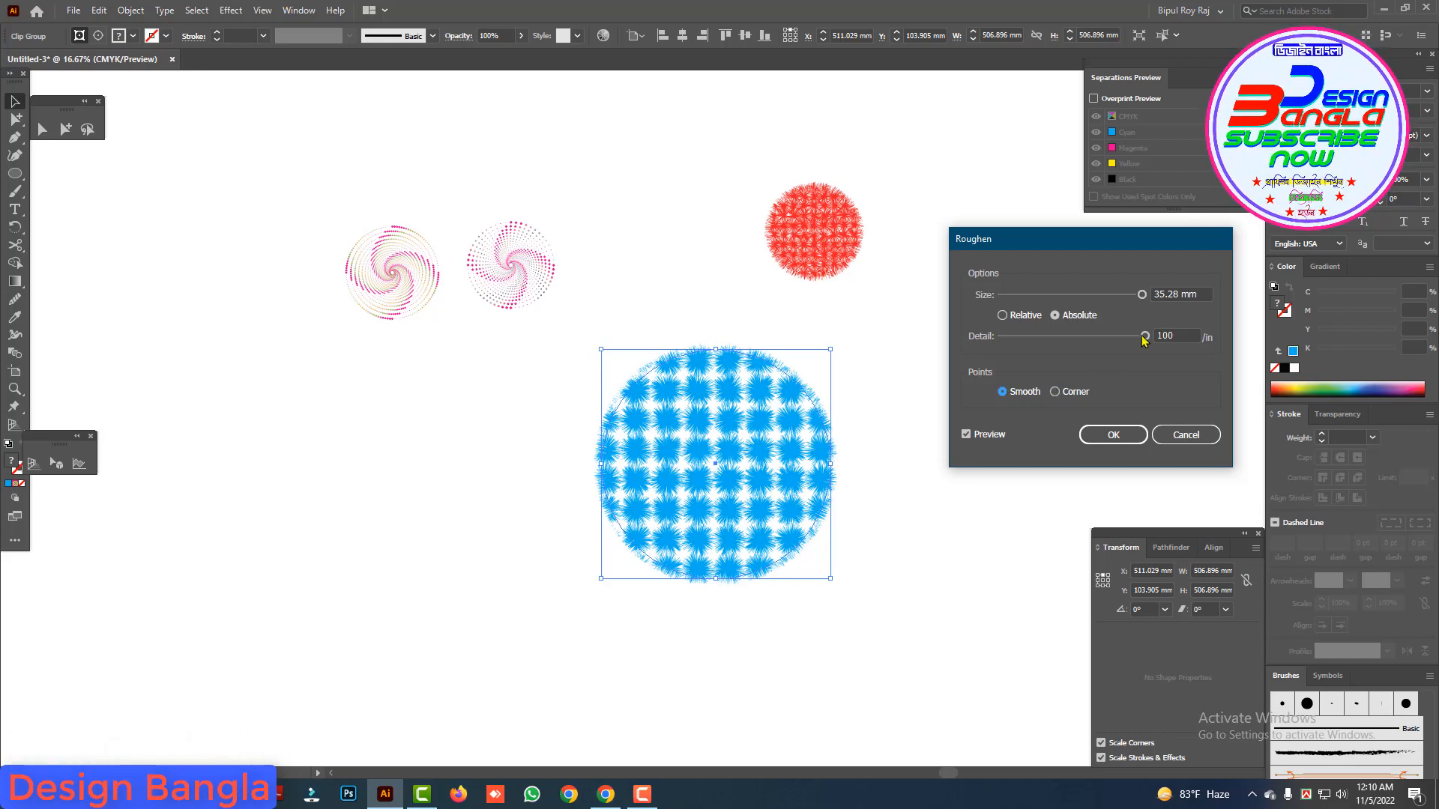
pyautogui.moveTo(1145, 337); pyautogui.dragTo(1130, 337)
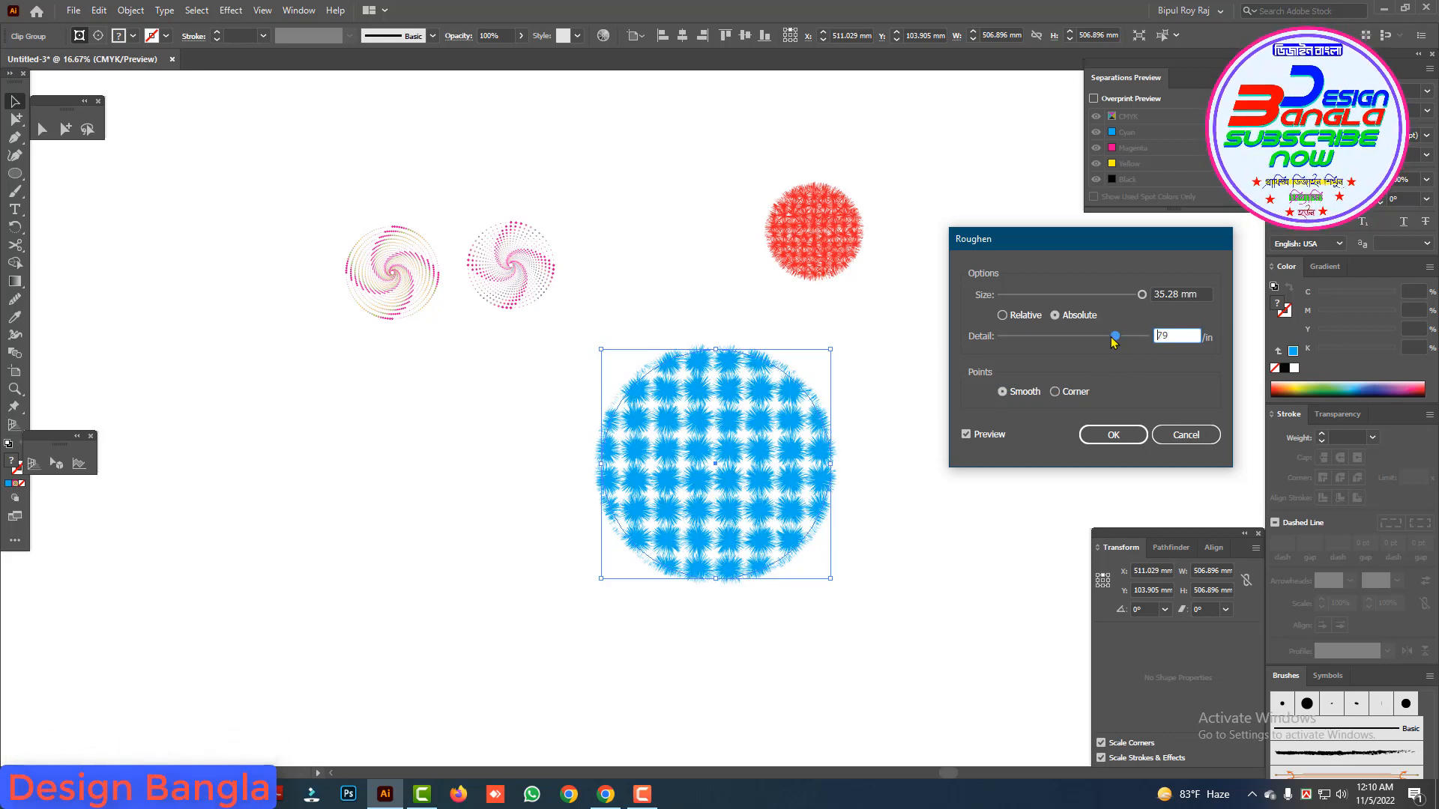
pyautogui.moveTo(1115, 342); pyautogui.dragTo(1103, 342)
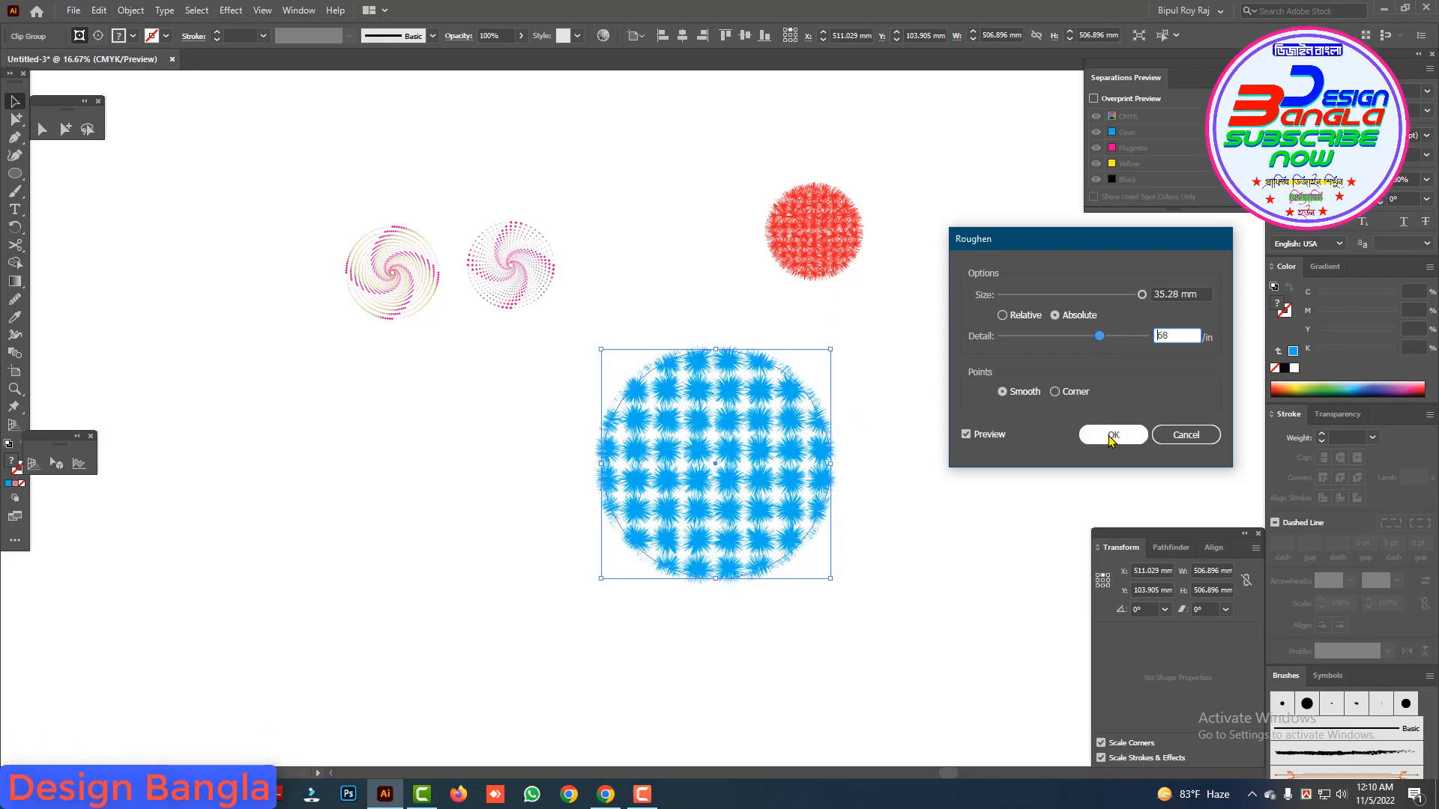
pyautogui.moveTo(1100, 337); pyautogui.dragTo(1117, 338)
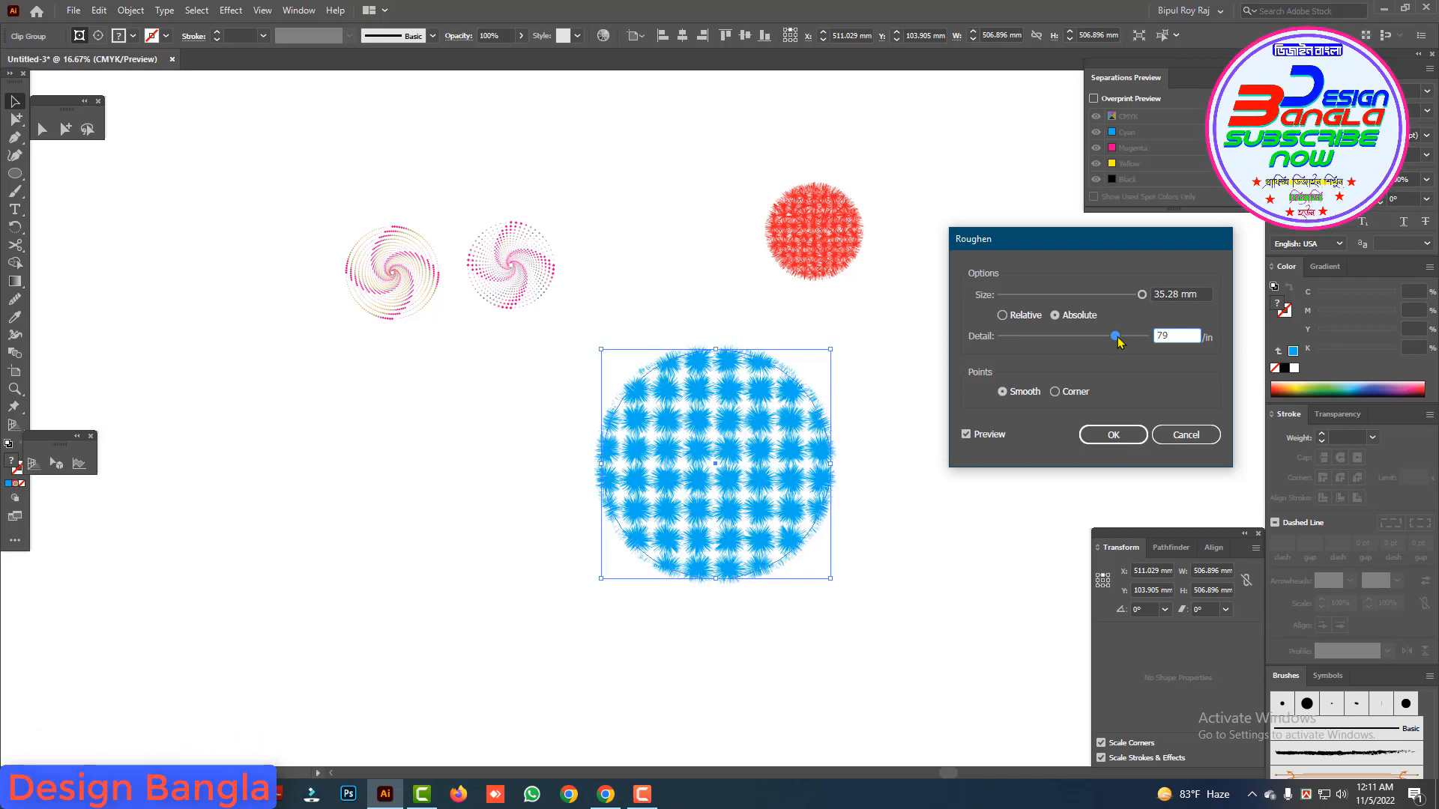
pyautogui.click(1088, 436)
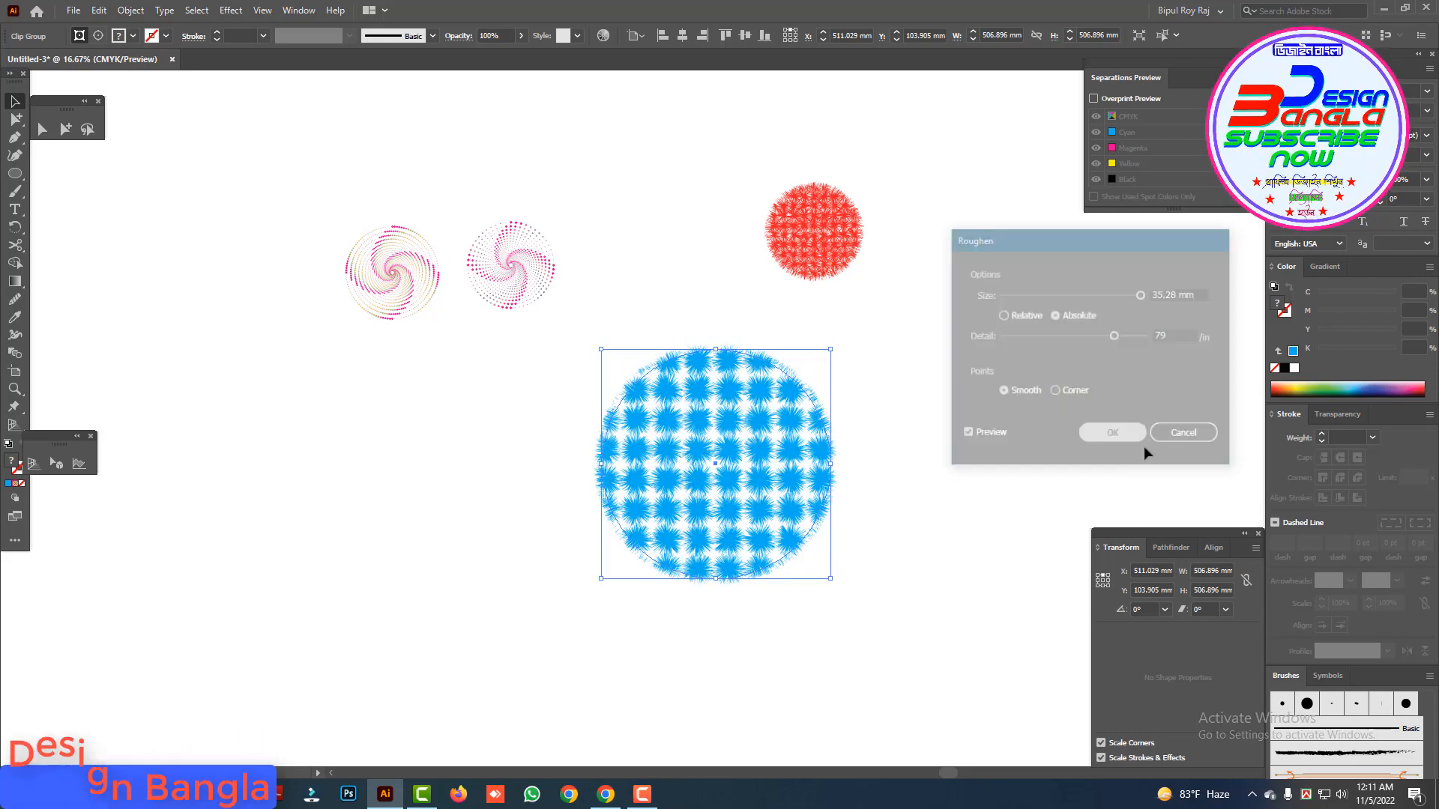
pyautogui.click(897, 379)
# Step: Draw a circle about 75 mm in diameter below the first spiral and fill it with the last-used cyan, without a stroke
pyautogui.click(744, 412)
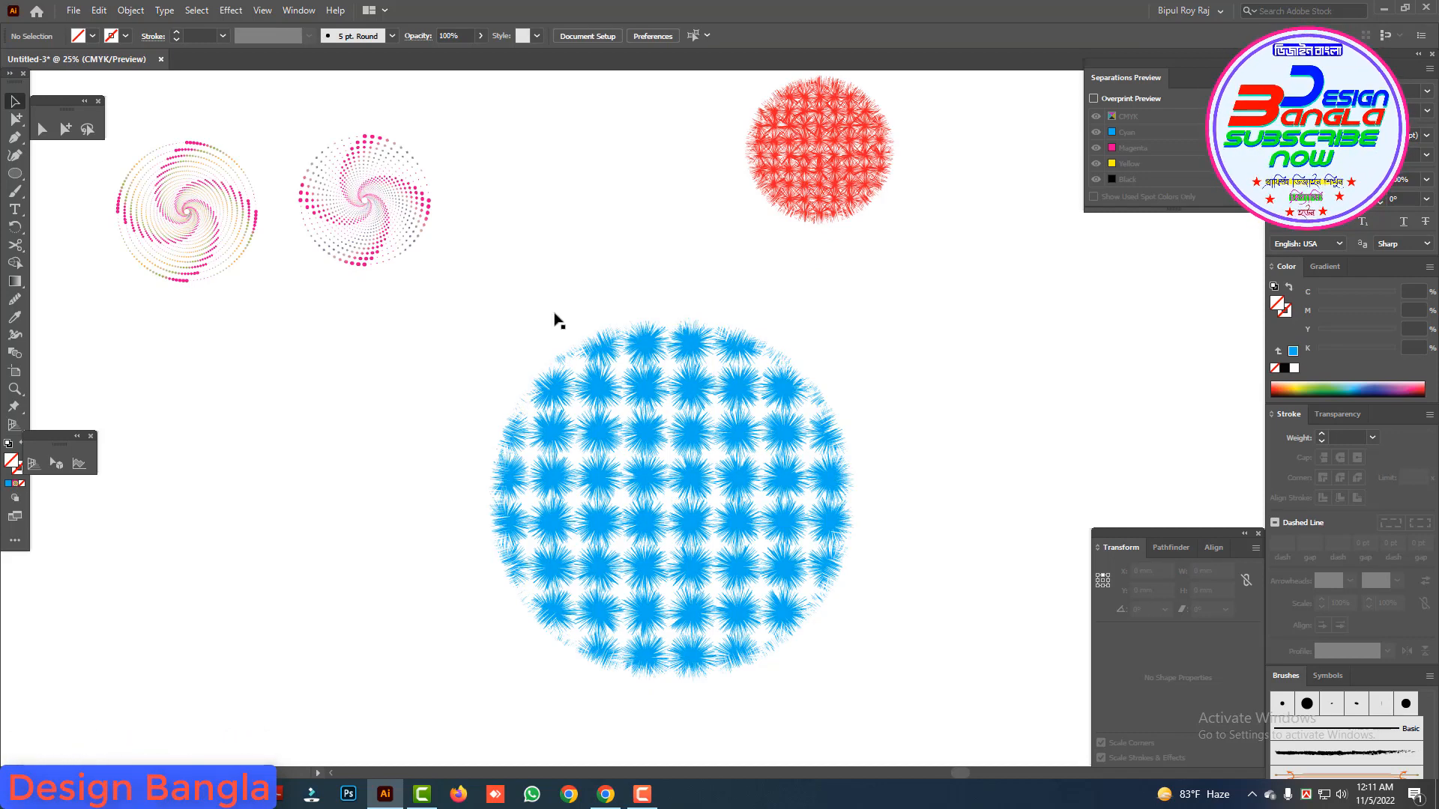
pyautogui.click(14, 176)
pyautogui.moveTo(146, 327); pyautogui.dragTo(172, 352)
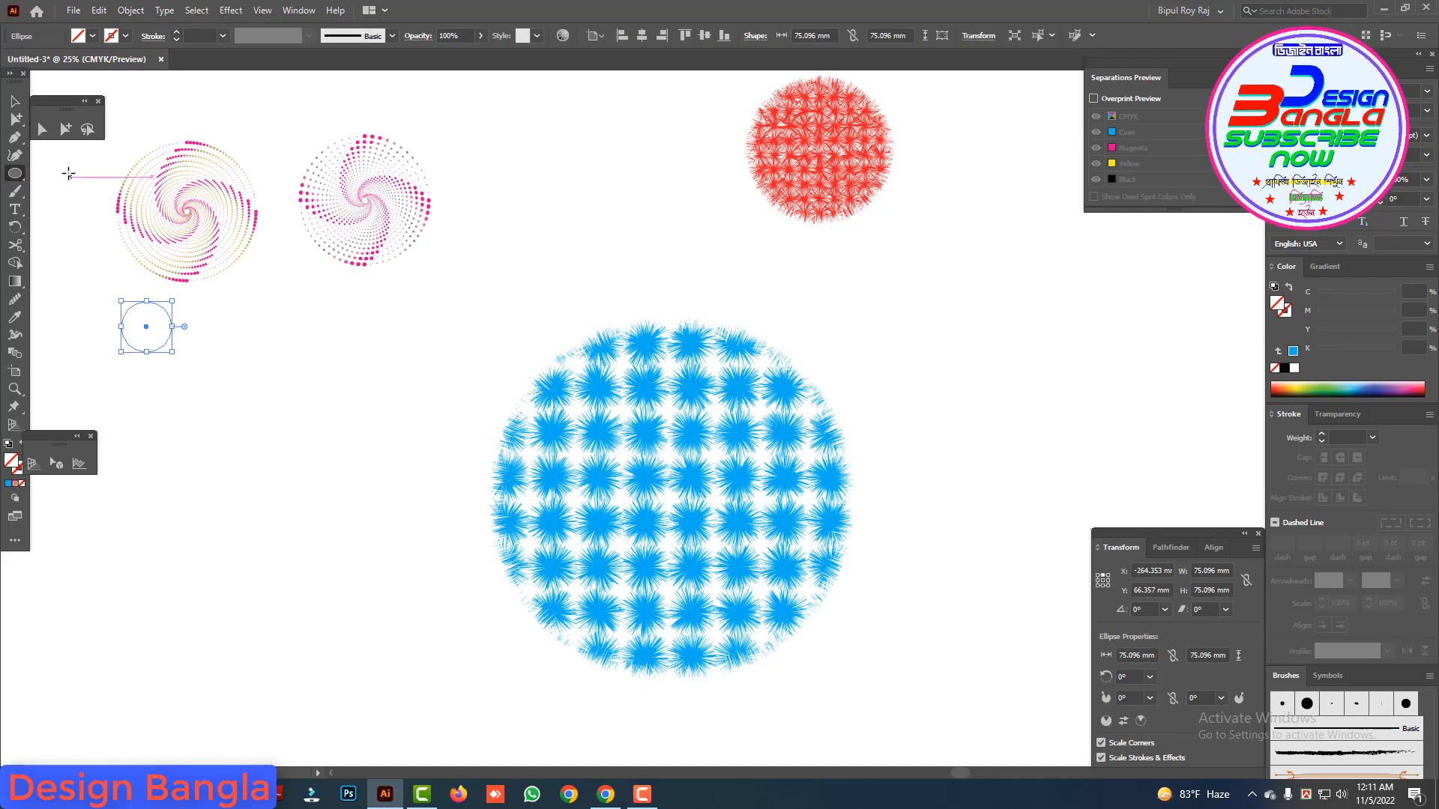
pyautogui.press('v')
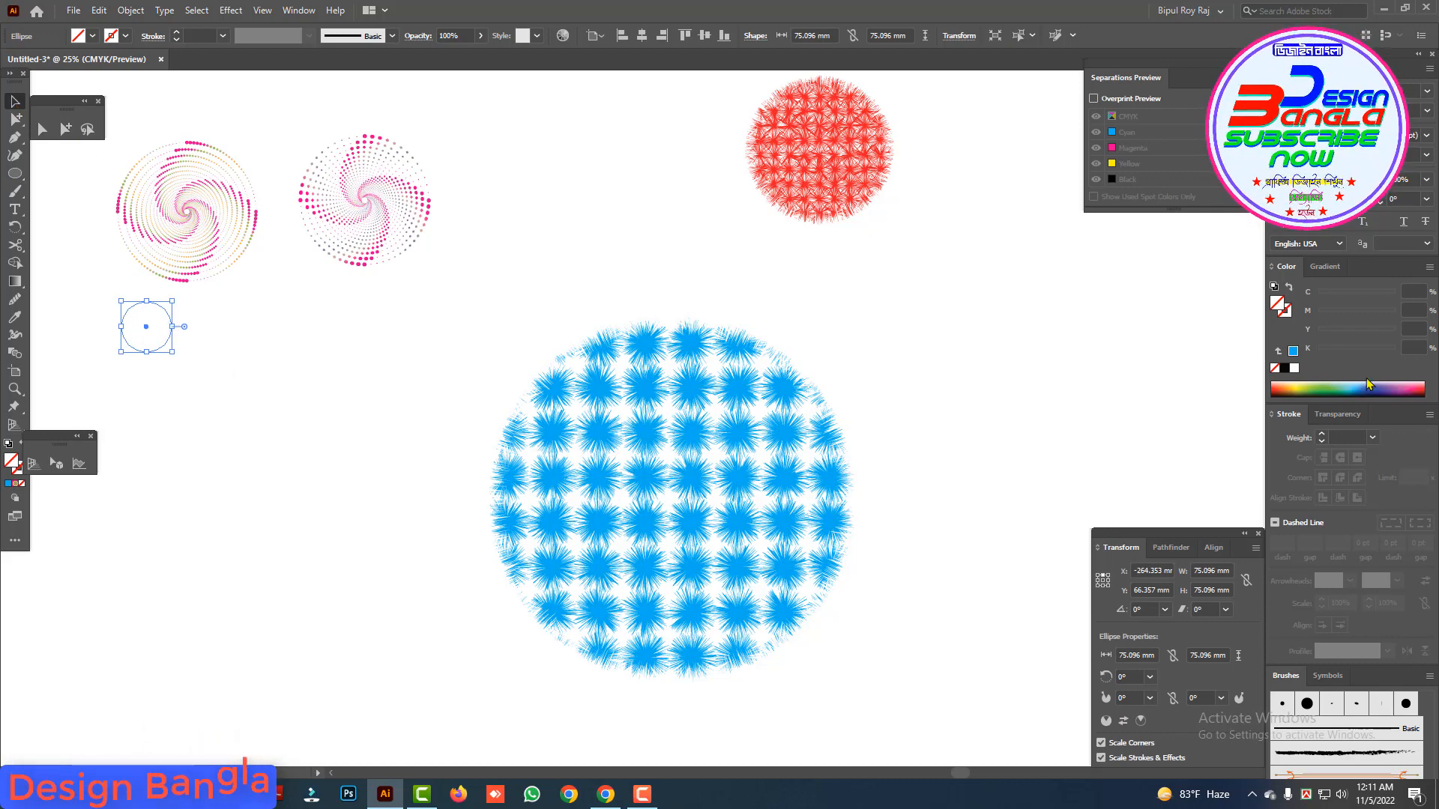
pyautogui.click(1292, 350)
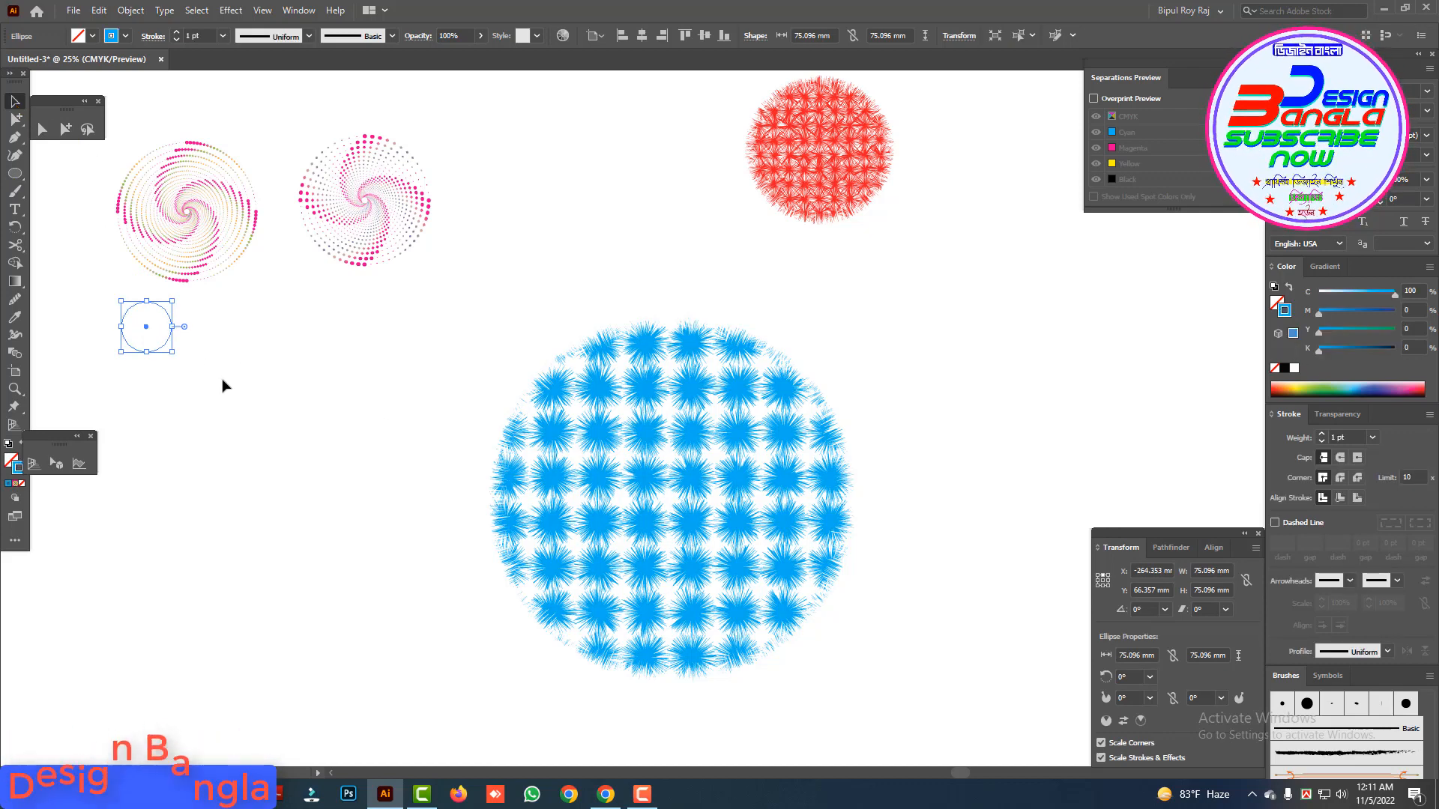
pyautogui.hotkey('shift', 'x')
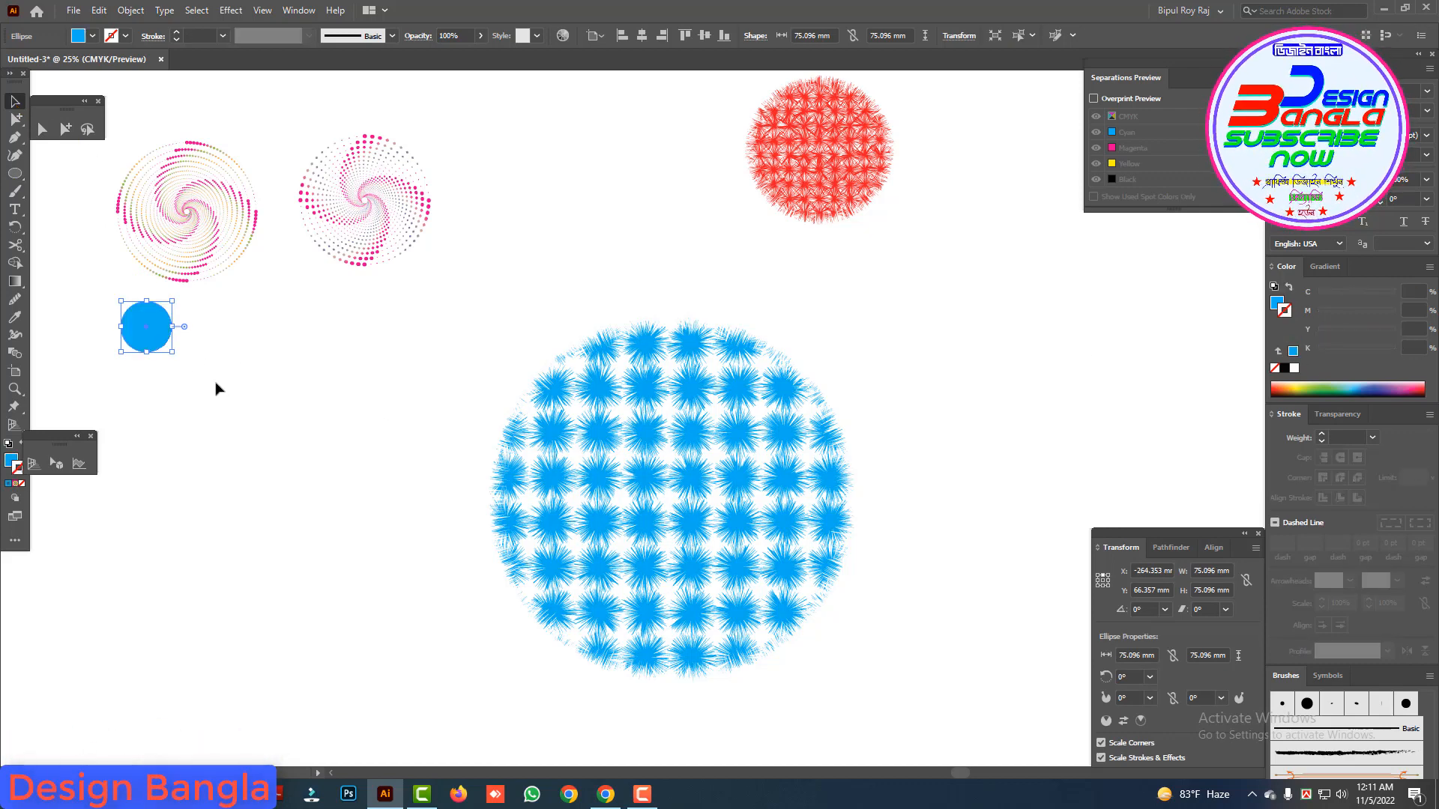
# Step: Duplicate the new cyan circle horizontally and move the copy closer to the original, leaving a small gap
pyautogui.moveTo(163, 351); pyautogui.dragTo(246, 350)
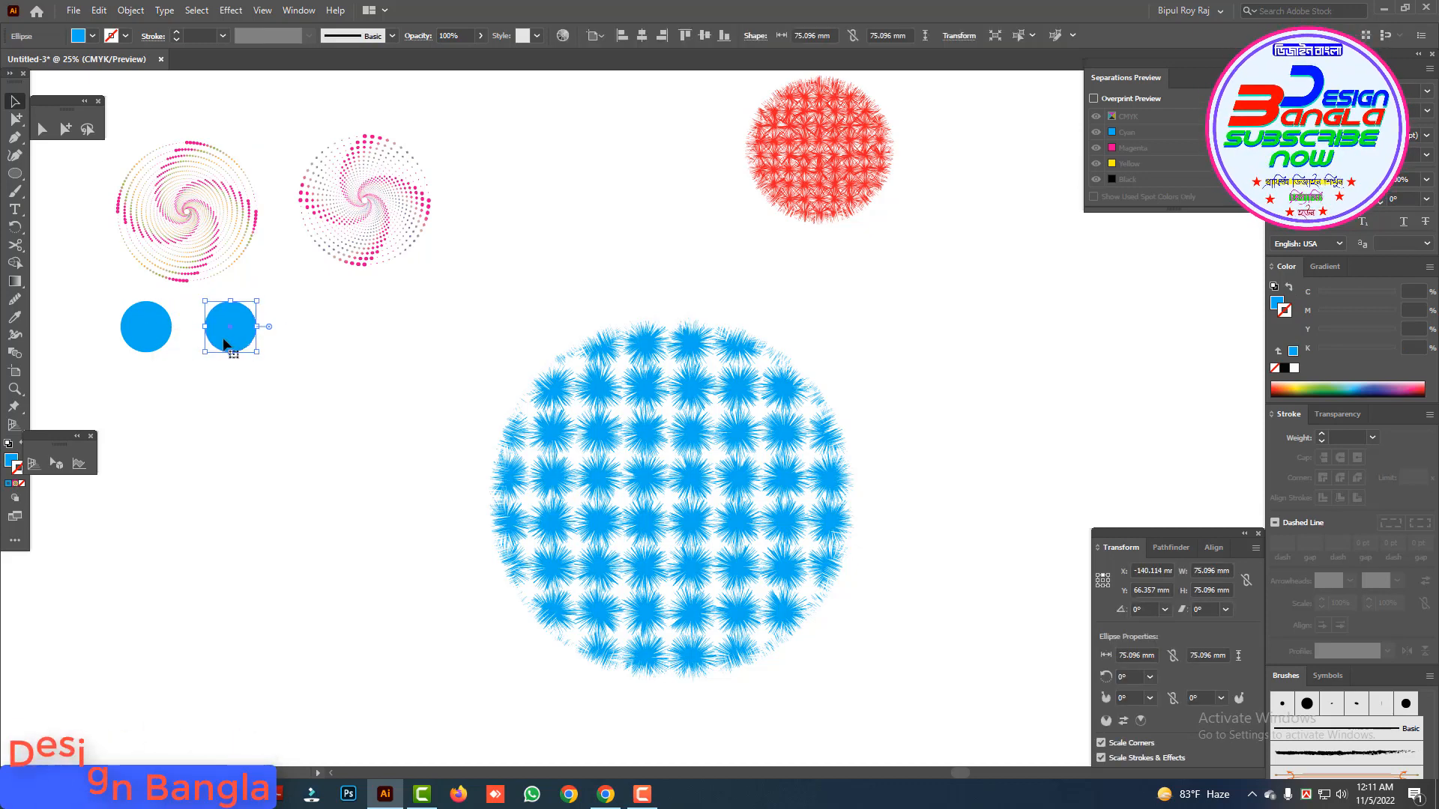
pyautogui.click(570, 403)
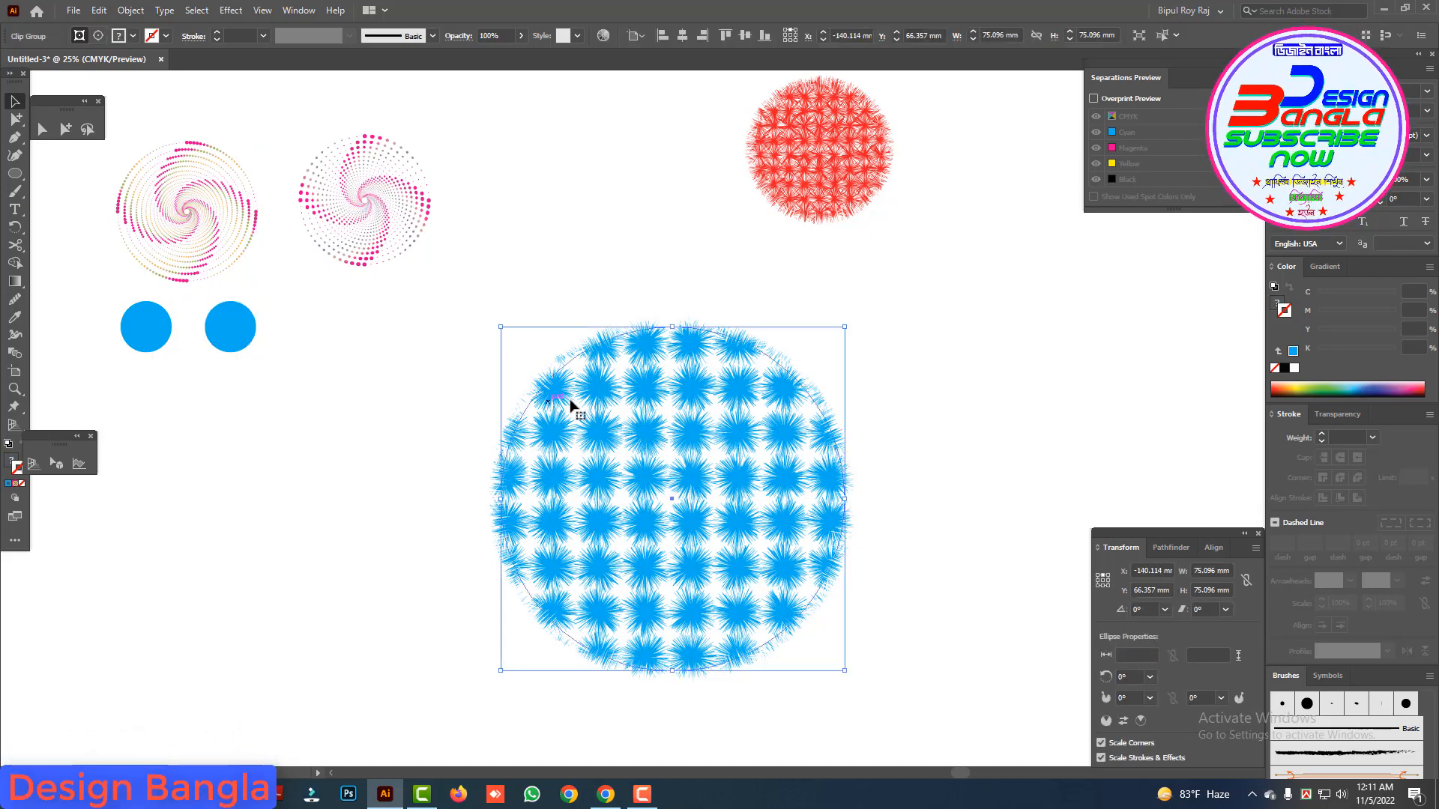
pyautogui.click(360, 390)
pyautogui.moveTo(231, 345); pyautogui.dragTo(210, 347)
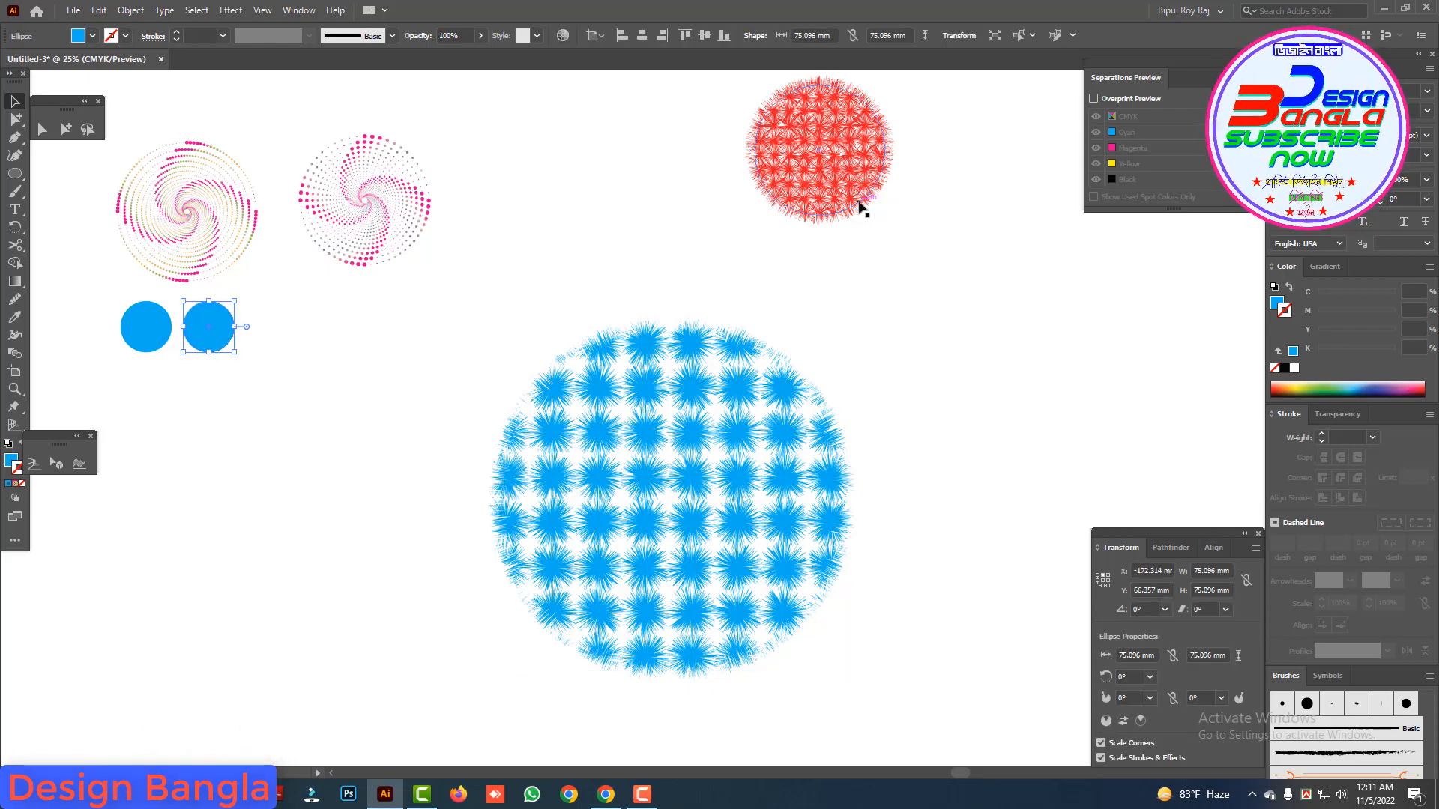